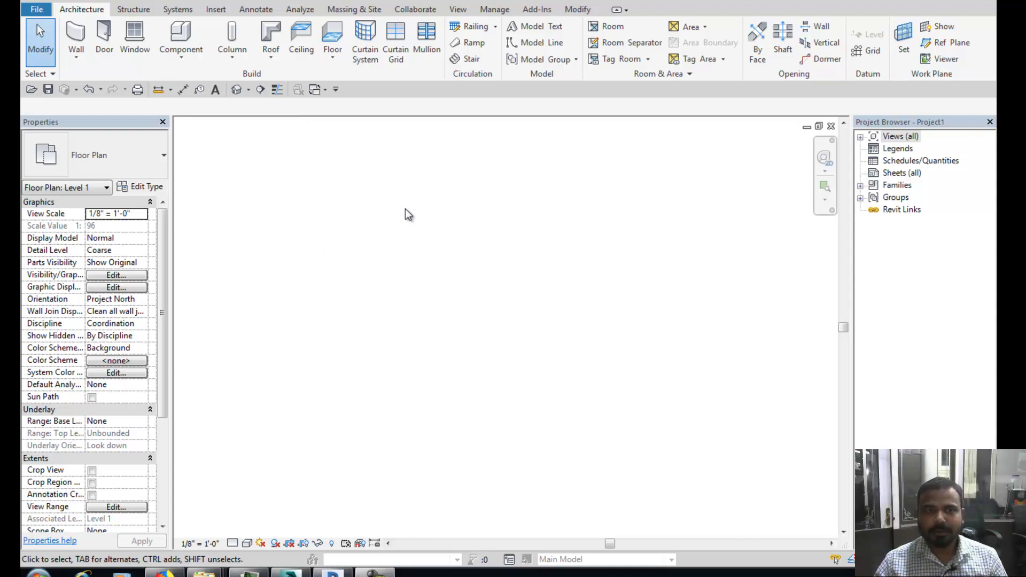
# Draw two joined 20'-high Wall 1 walls, 13' 8" and 8' 2" long, forming an L
pyautogui.click(77, 38)
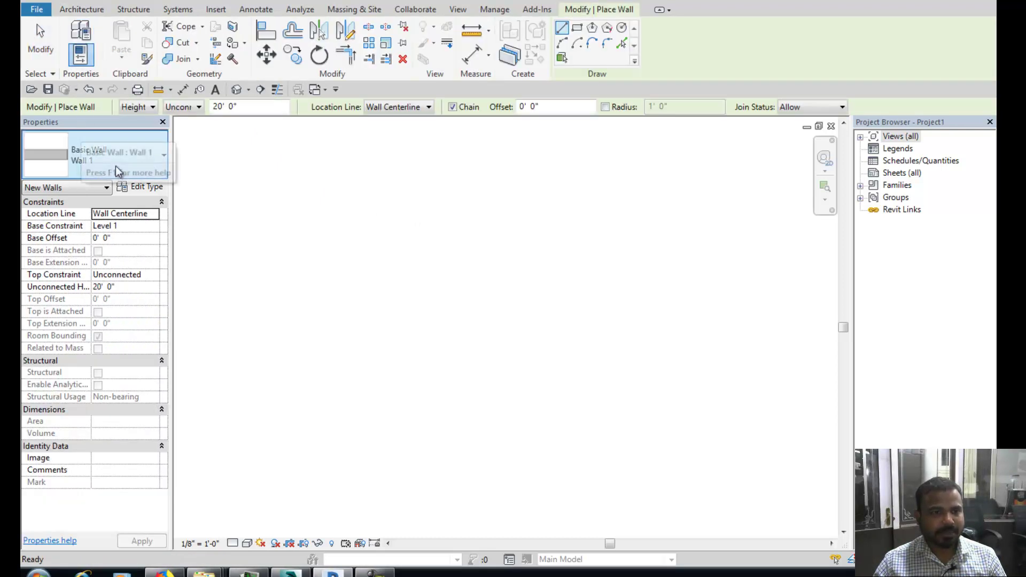
pyautogui.click(124, 162)
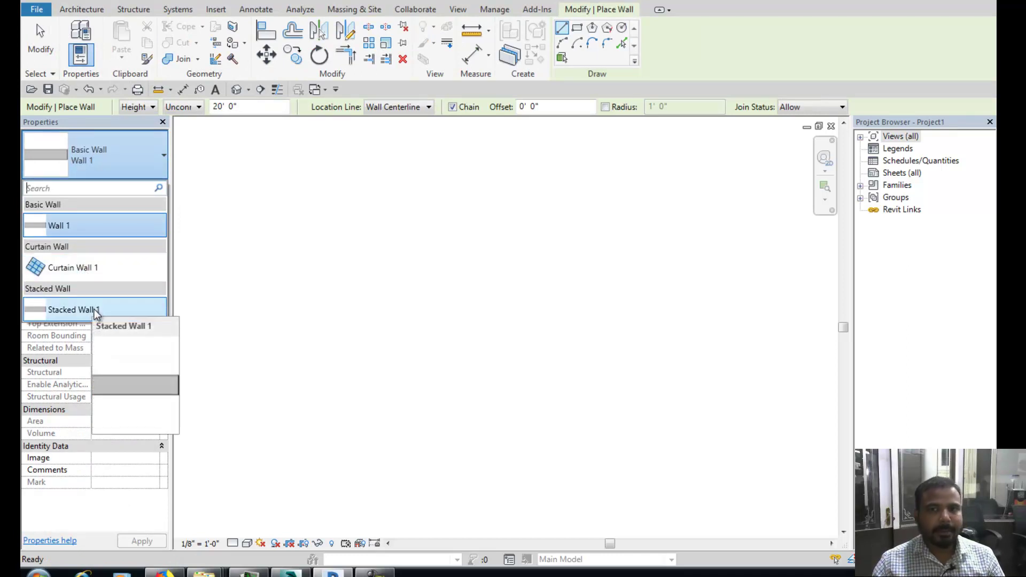
pyautogui.click(94, 231)
pyautogui.click(284, 222)
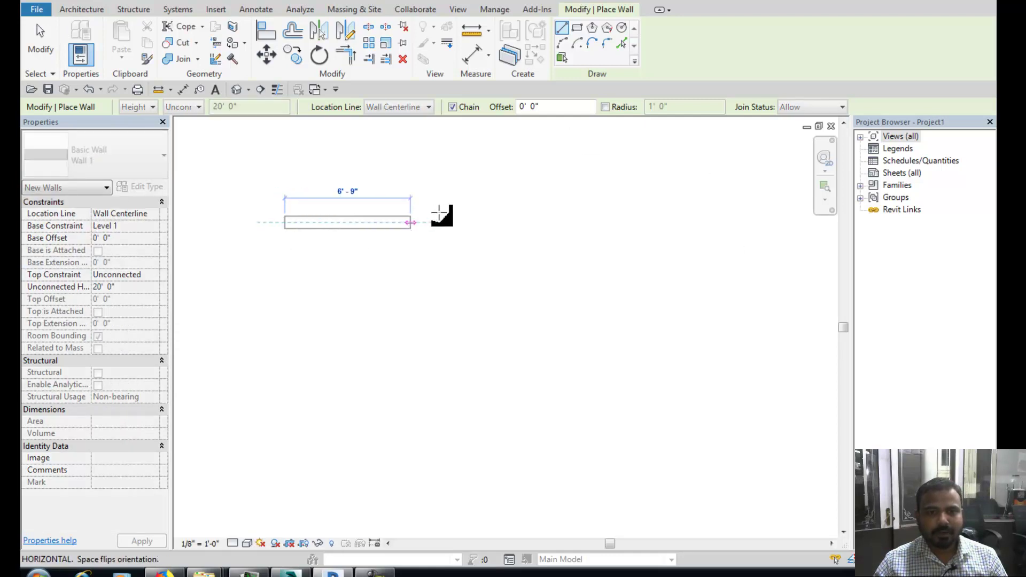
pyautogui.click(539, 223)
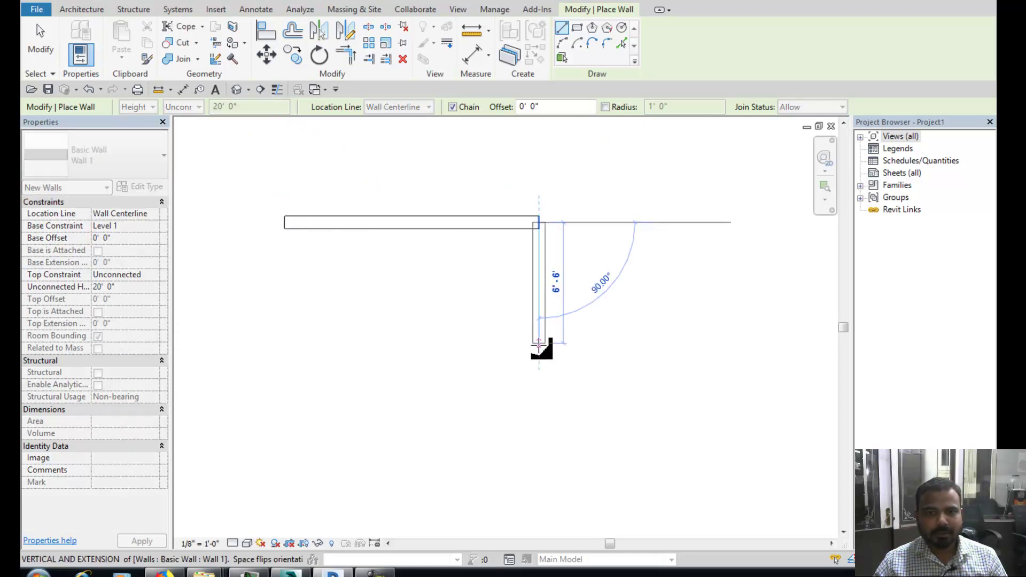
pyautogui.click(539, 375)
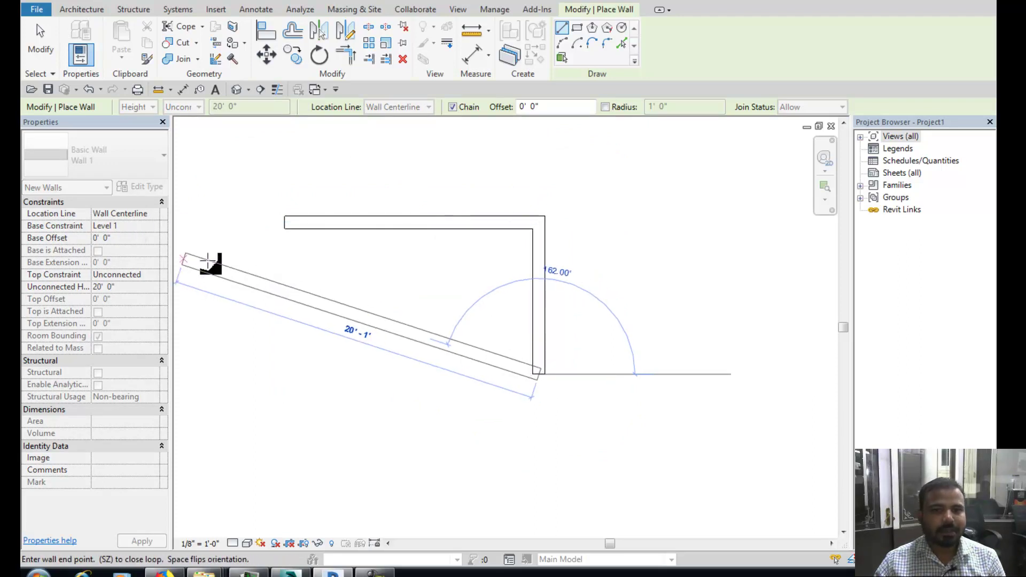
pyautogui.press('Escape')
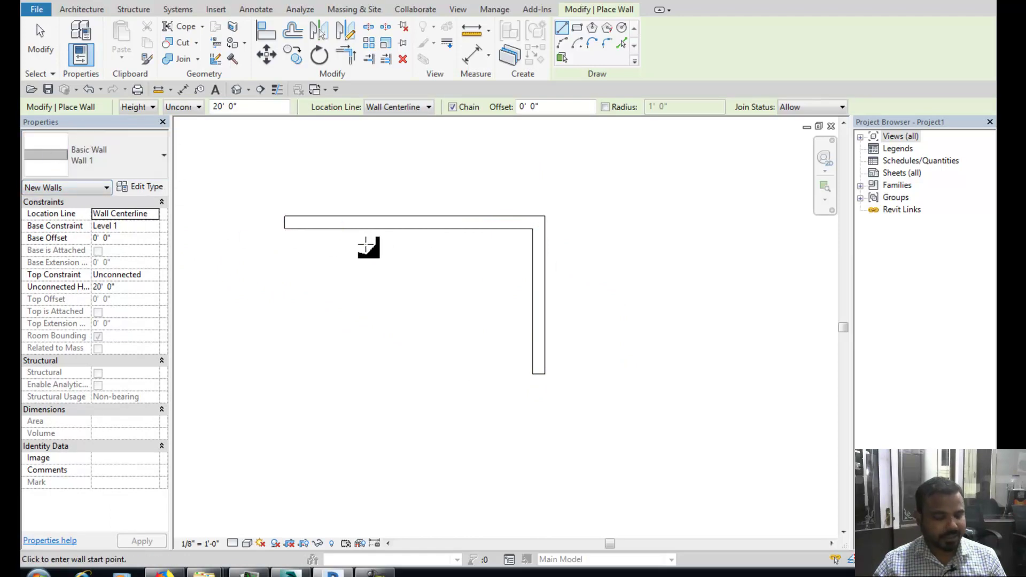
pyautogui.press('Escape')
pyautogui.click(337, 222)
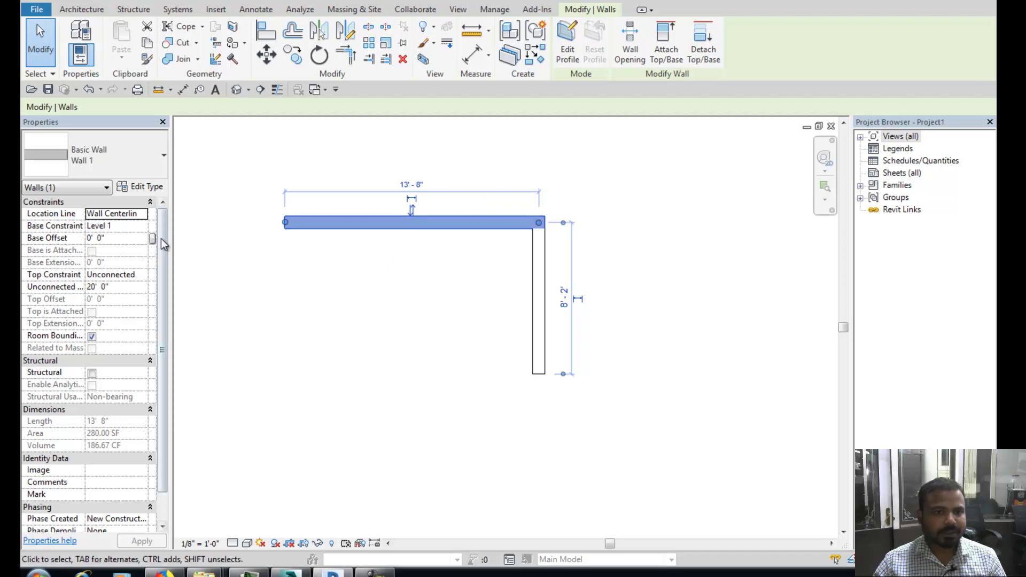
# Open the Wall 1 type properties and move the dialog aside to keep the walls visible
pyautogui.scroll(-2, 162, 244)
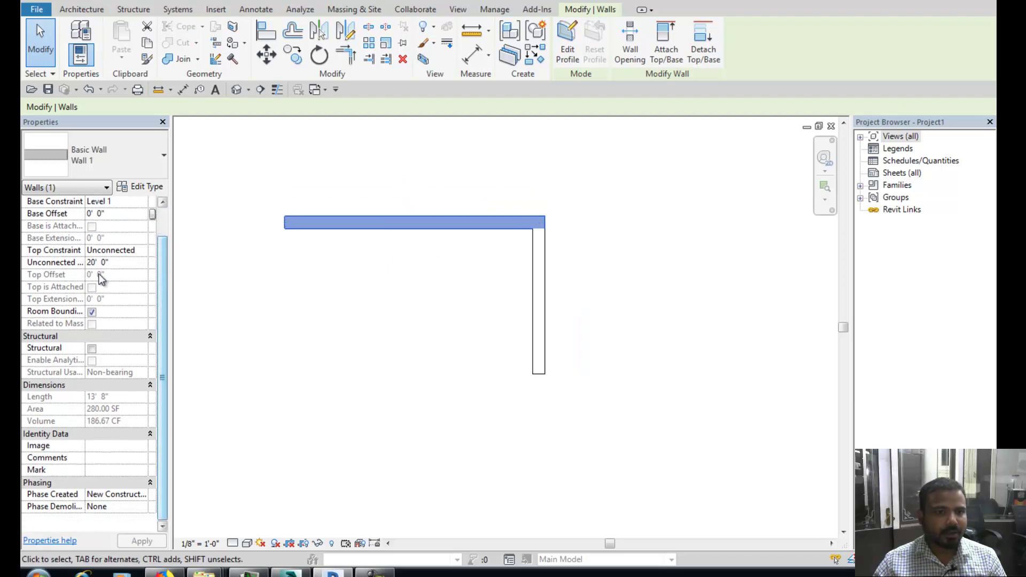
pyautogui.click(132, 258)
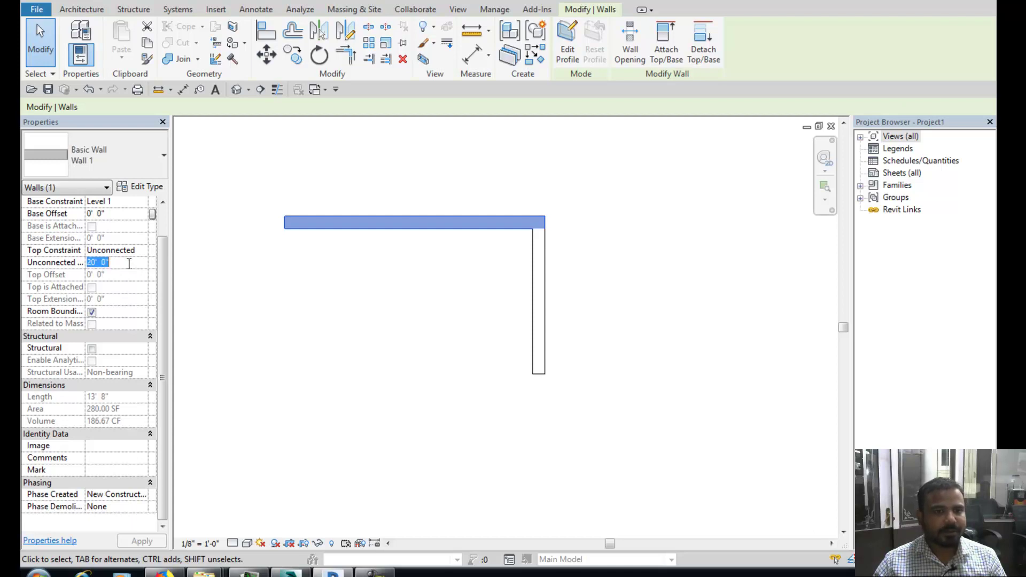
pyautogui.scroll(1, 162, 254)
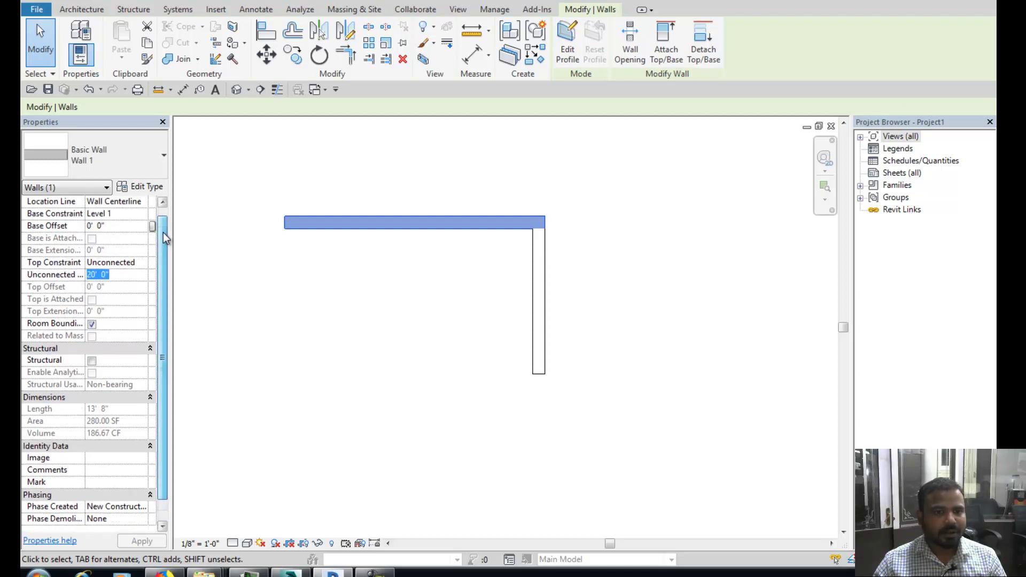
pyautogui.click(148, 187)
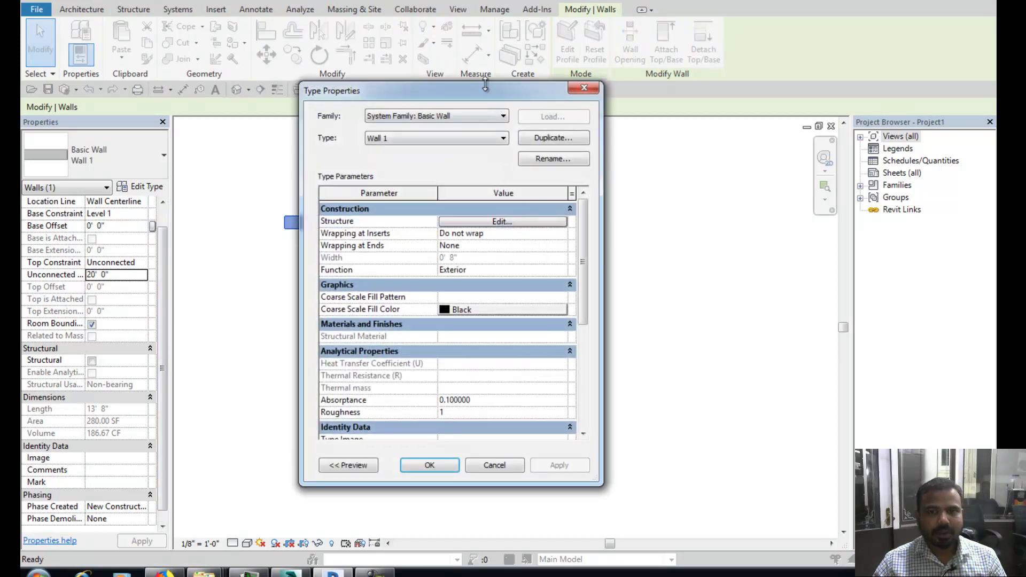
pyautogui.moveTo(486, 92); pyautogui.dragTo(839, 76)
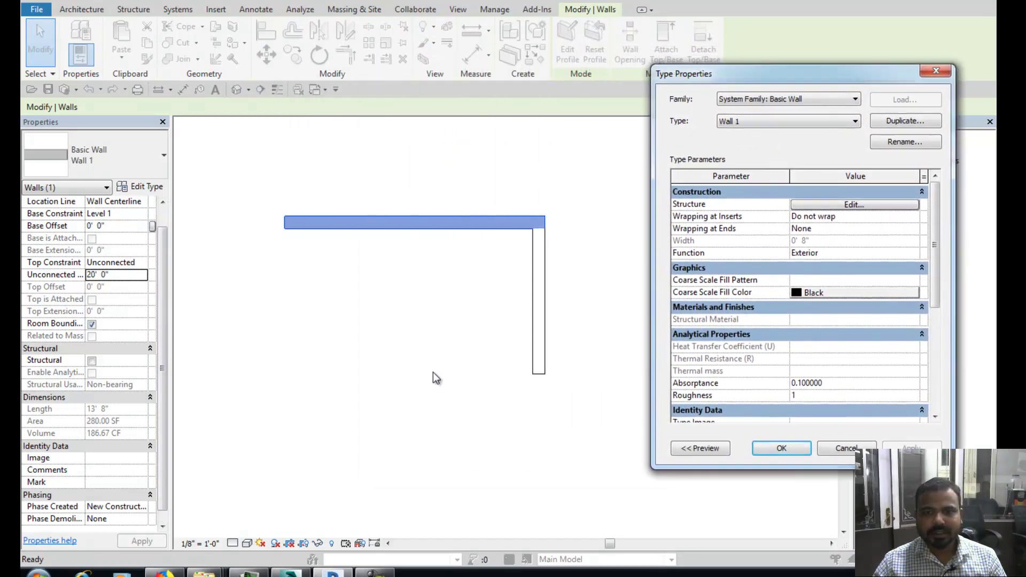
pyautogui.moveTo(933, 249)
pyautogui.mouseDown()
pyautogui.moveTo(940, 339)
pyautogui.moveTo(940, 254)
pyautogui.mouseUp()
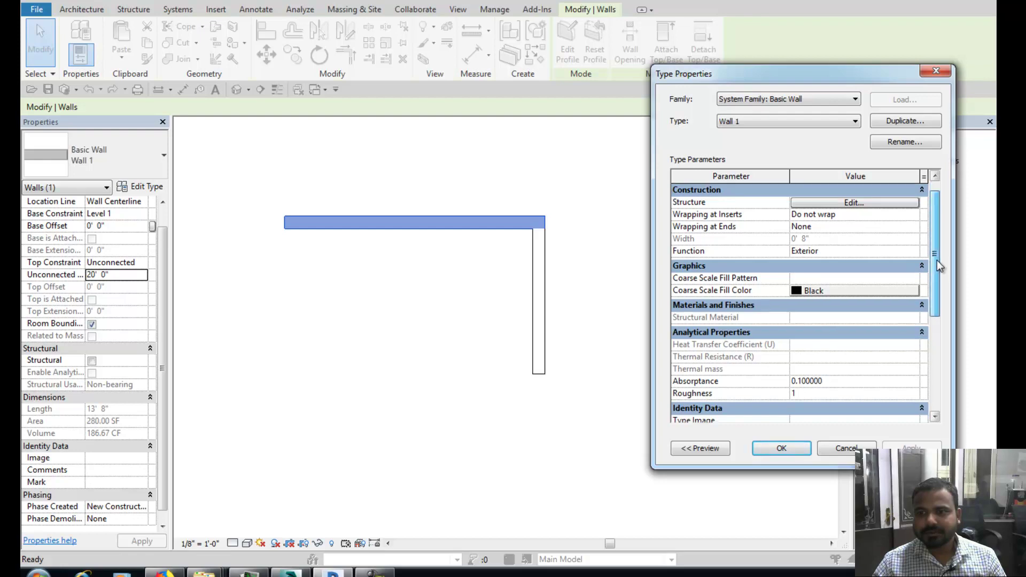
pyautogui.moveTo(939, 243)
pyautogui.mouseDown()
pyautogui.moveTo(939, 281)
pyautogui.moveTo(939, 246)
pyautogui.mouseUp()
# Set the Wall 1 structure layer thickness to 6" and close Type Properties
pyautogui.click(835, 206)
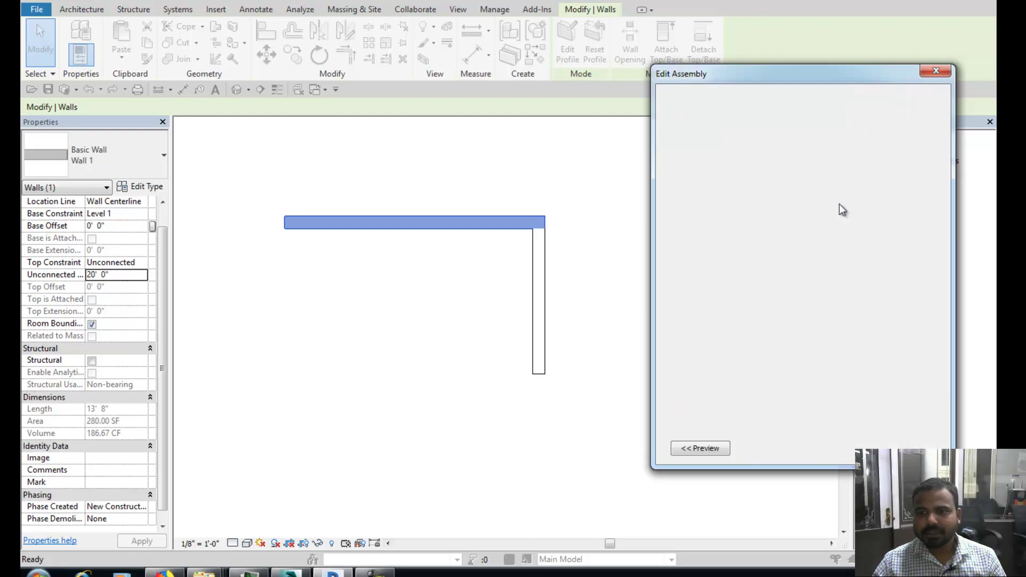
pyautogui.click(823, 234)
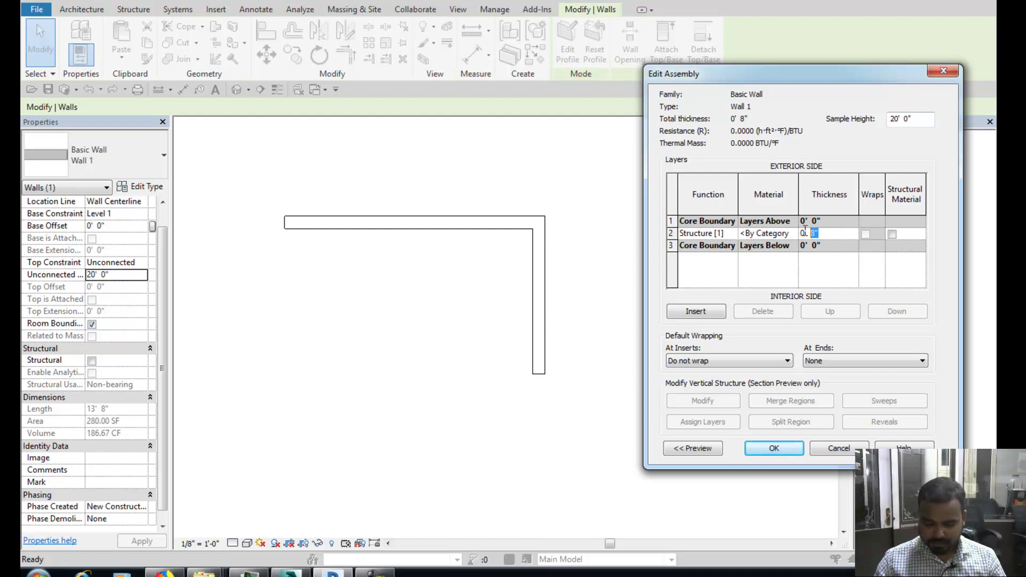
pyautogui.write('6')
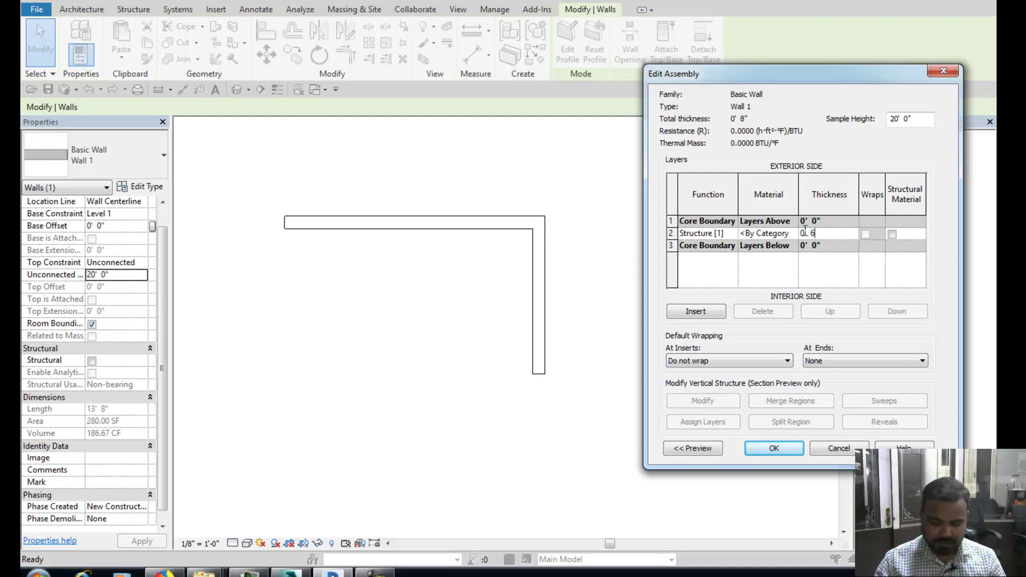
pyautogui.write('"')
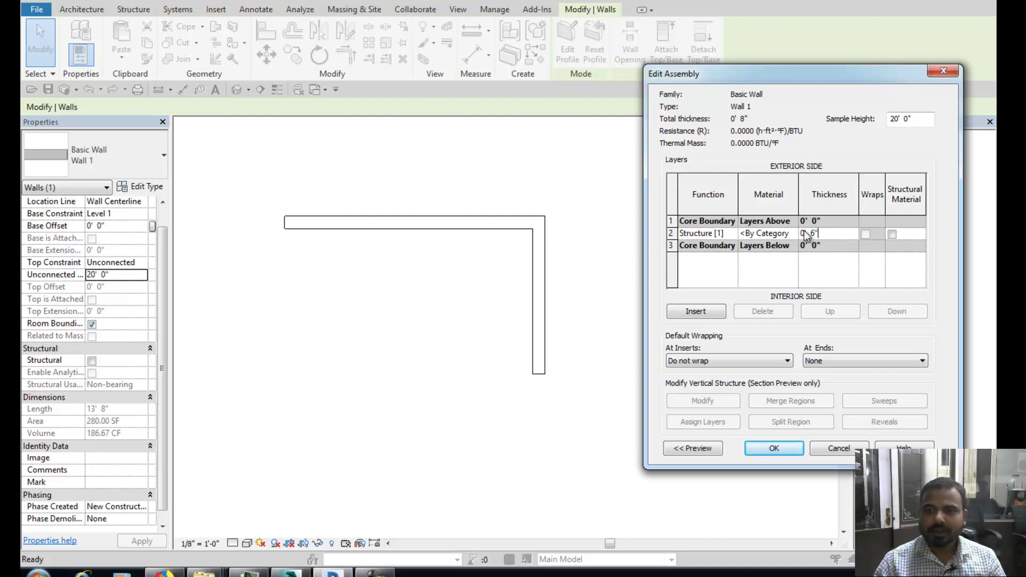
pyautogui.press('Tab')
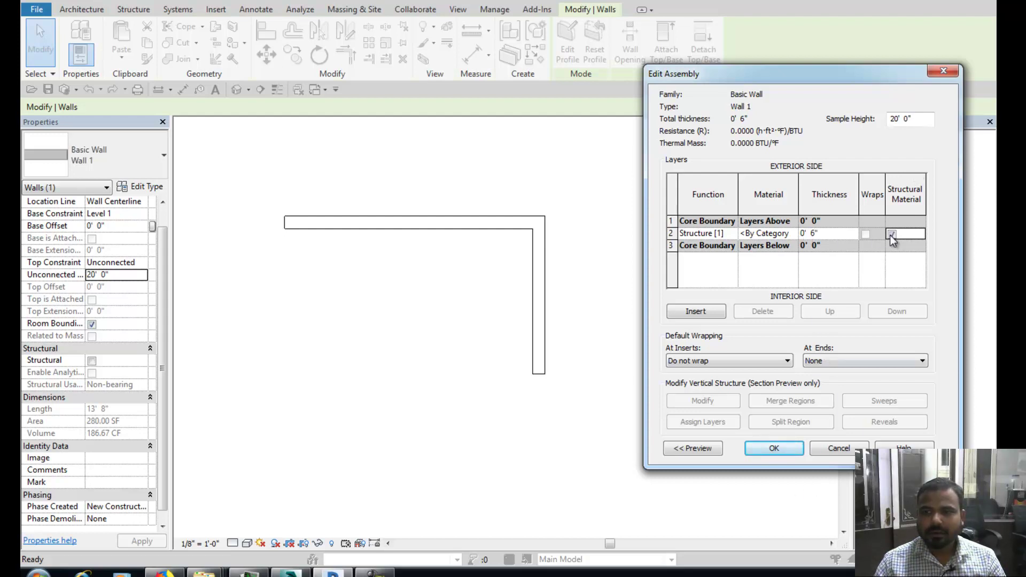
pyautogui.click(796, 448)
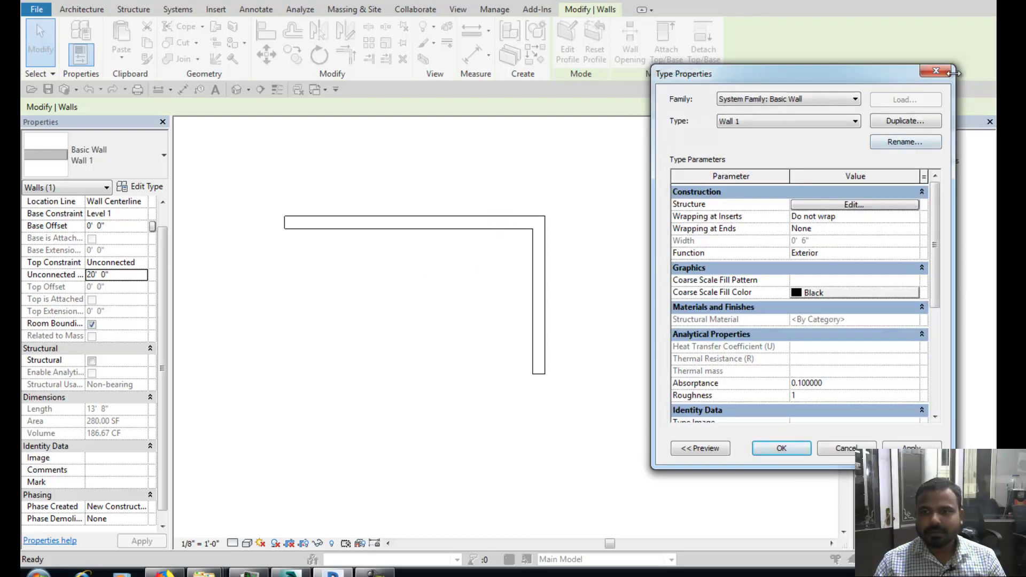
pyautogui.click(936, 70)
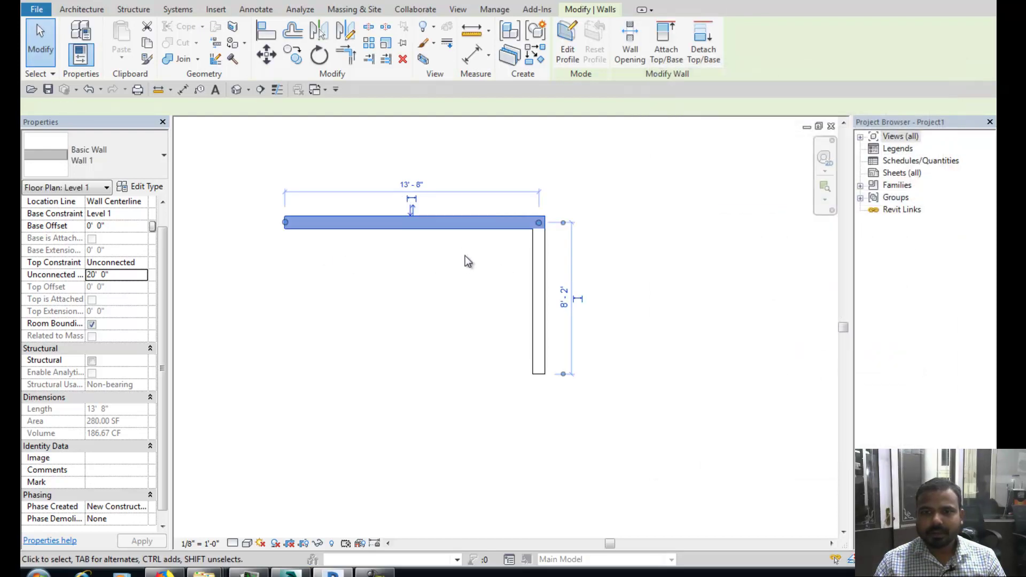
pyautogui.click(633, 247)
pyautogui.scroll(2, 641, 243)
pyautogui.scroll(3, 615, 278)
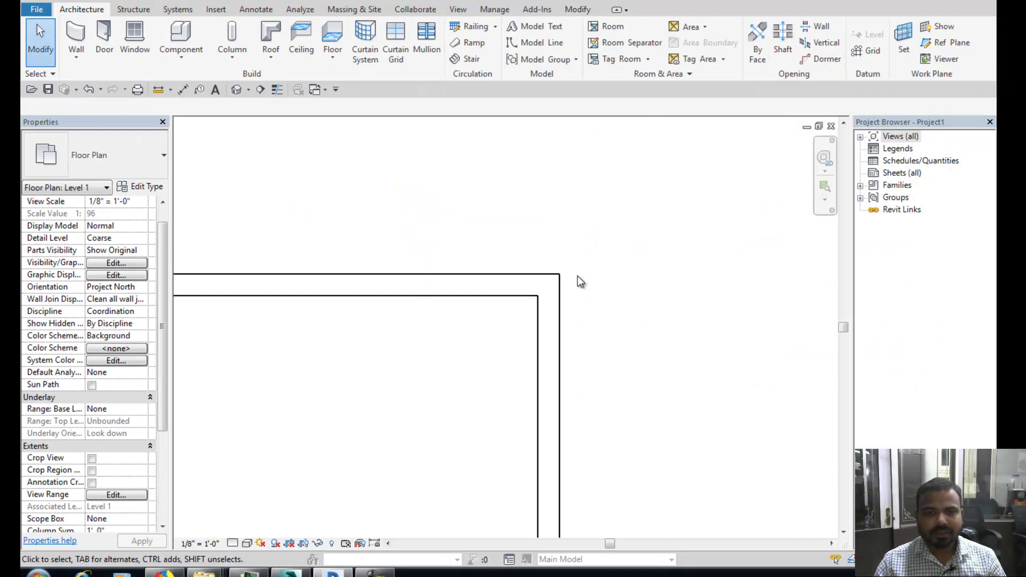
pyautogui.scroll(-2, 498, 257)
pyautogui.scroll(-2, 532, 245)
pyautogui.scroll(-1, 544, 265)
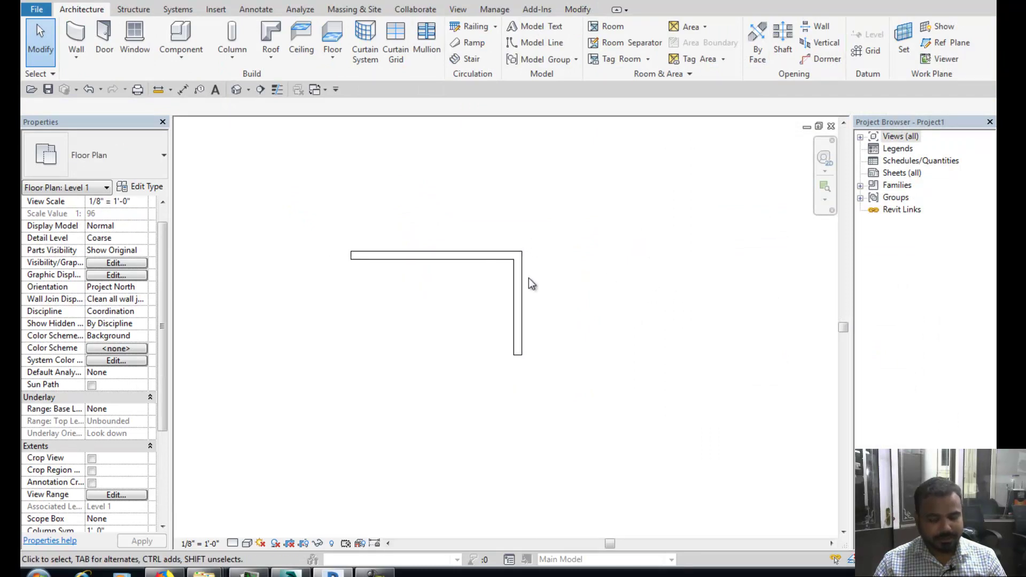
pyautogui.moveTo(532, 283); pyautogui.dragTo(566, 303, button='middle')
pyautogui.scroll(1, 537, 282)
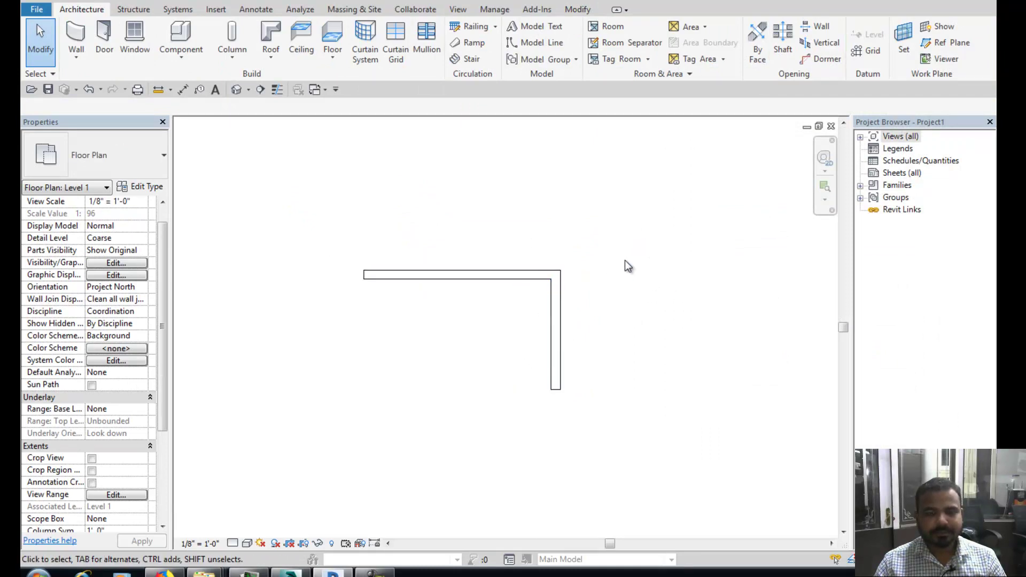
pyautogui.scroll(1, 626, 264)
pyautogui.moveTo(554, 309)
pyautogui.mouseDown(button='middle')
pyautogui.moveTo(560, 275)
pyautogui.moveTo(557, 339)
pyautogui.moveTo(589, 332)
pyautogui.moveTo(603, 371)
pyautogui.mouseUp(button='middle')
pyautogui.press('alt')
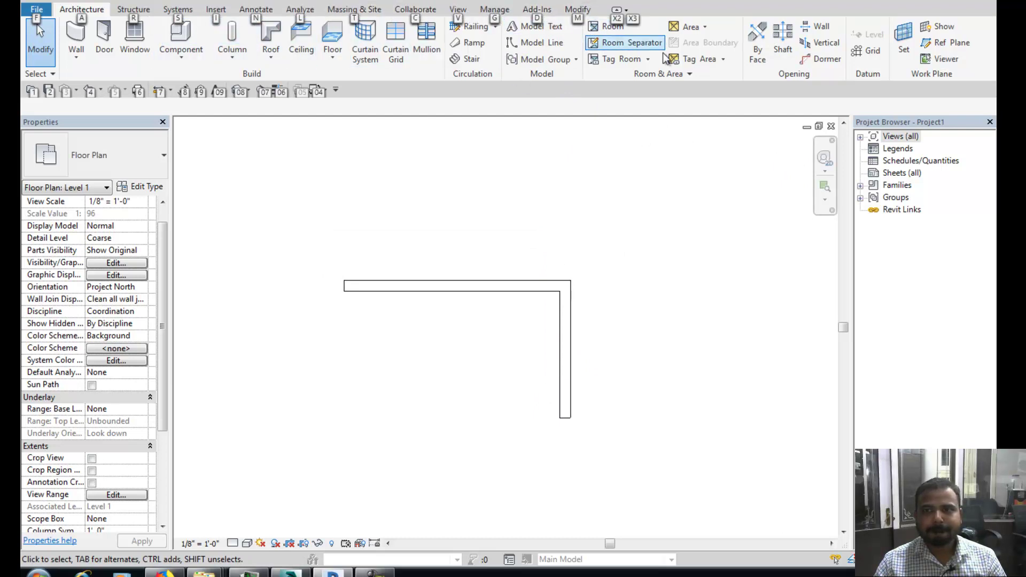
pyautogui.click(824, 158)
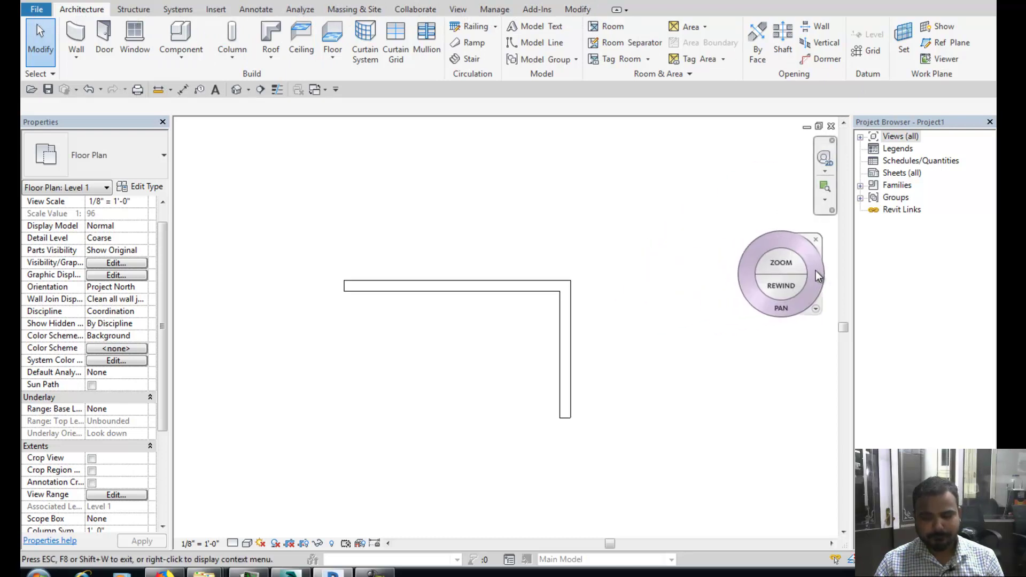
pyautogui.click(458, 10)
# Open the default 3D view and orbit to a front-left corner view of the L walls
pyautogui.click(403, 37)
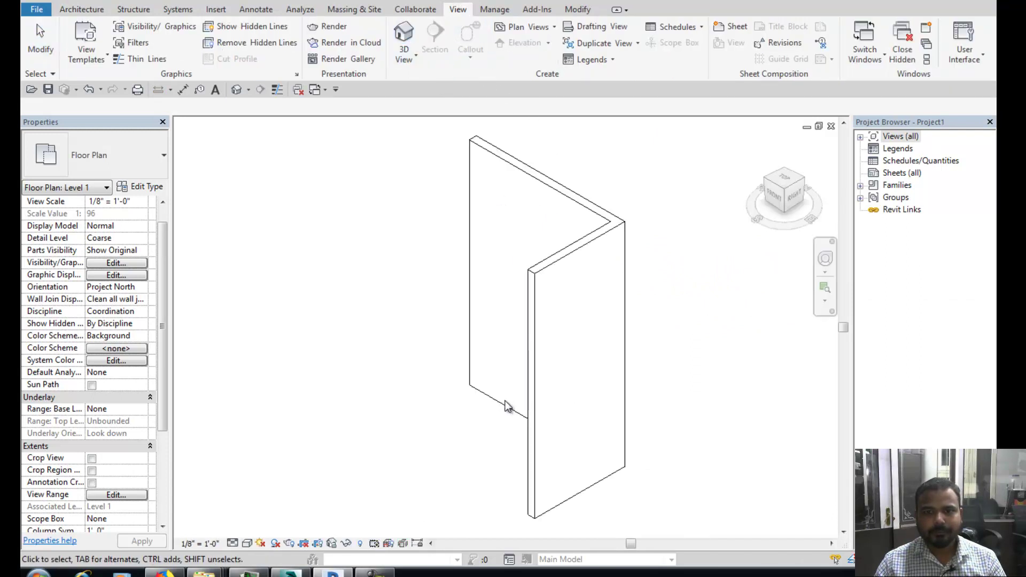
pyautogui.moveTo(569, 362); pyautogui.dragTo(530, 349, button='middle')
pyautogui.scroll(1, 530, 349)
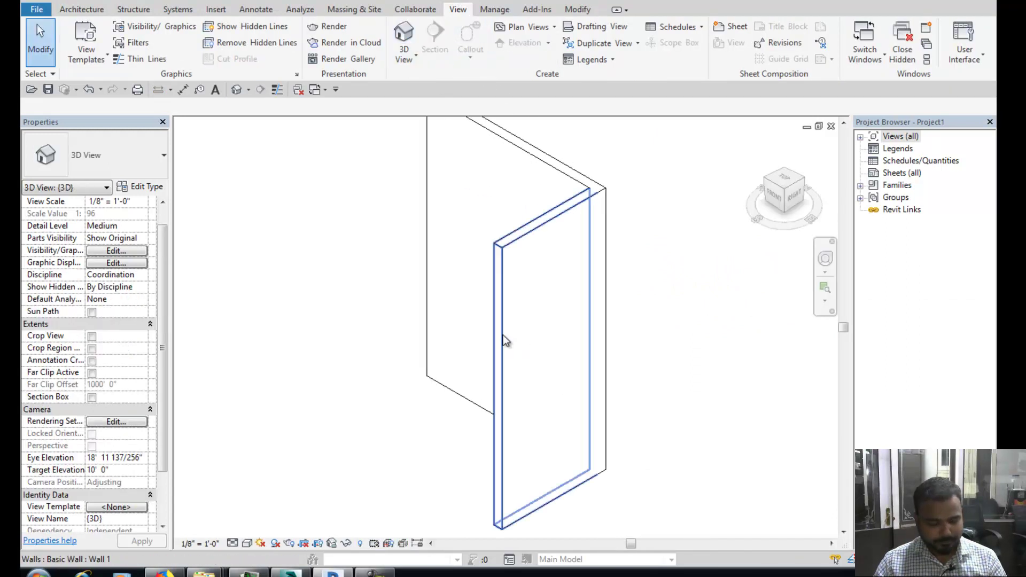
pyautogui.moveTo(461, 318)
pyautogui.keyDown('shift'); pyautogui.mouseDown(button='middle')
pyautogui.moveTo(614, 348)
pyautogui.moveTo(614, 416)
pyautogui.moveTo(610, 390)
pyautogui.moveTo(444, 249)
pyautogui.moveTo(472, 337)
pyautogui.moveTo(554, 346)
pyautogui.moveTo(595, 240)
pyautogui.moveTo(524, 287)
pyautogui.moveTo(511, 210)
pyautogui.moveTo(497, 275)
pyautogui.mouseUp(button='middle'); pyautogui.keyUp('shift')
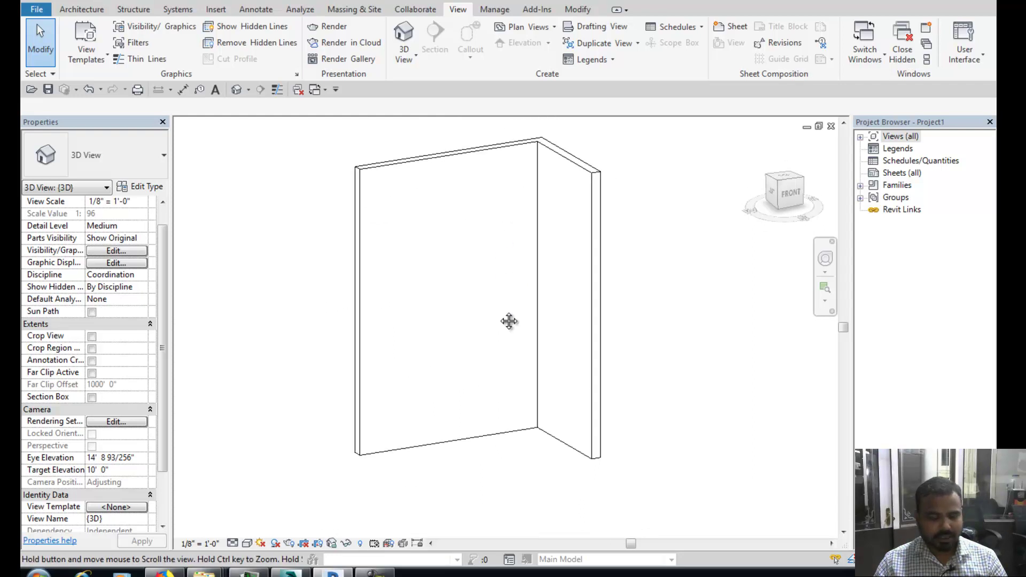
pyautogui.moveTo(510, 322)
pyautogui.keyDown('shift'); pyautogui.mouseDown(button='middle')
pyautogui.moveTo(476, 291)
pyautogui.moveTo(527, 300)
pyautogui.moveTo(500, 220)
pyautogui.moveTo(515, 281)
pyautogui.mouseUp(button='middle'); pyautogui.keyUp('shift')
pyautogui.scroll(1, 499, 219)
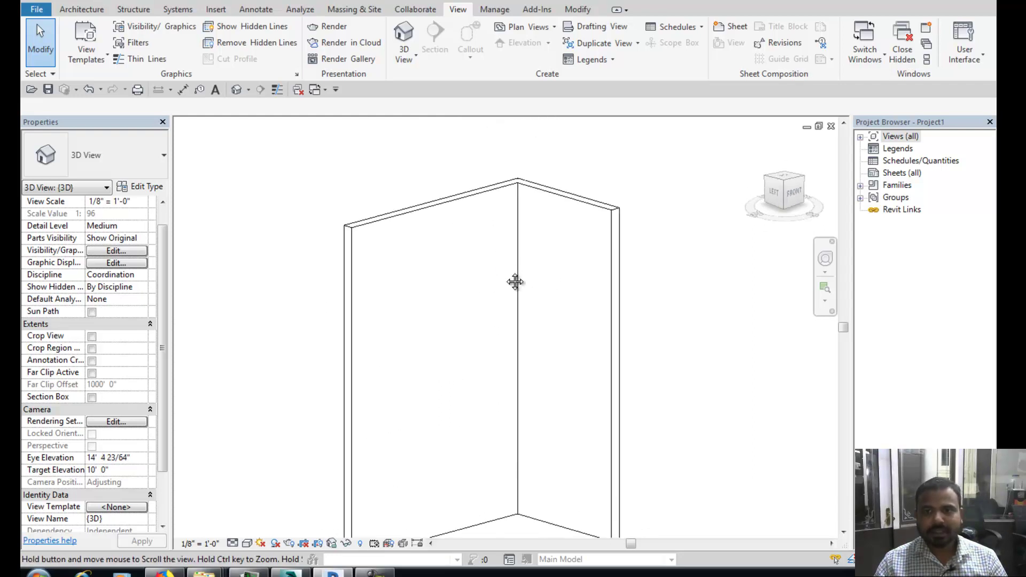
# Select the left wall in the 3D view
pyautogui.click(82, 9)
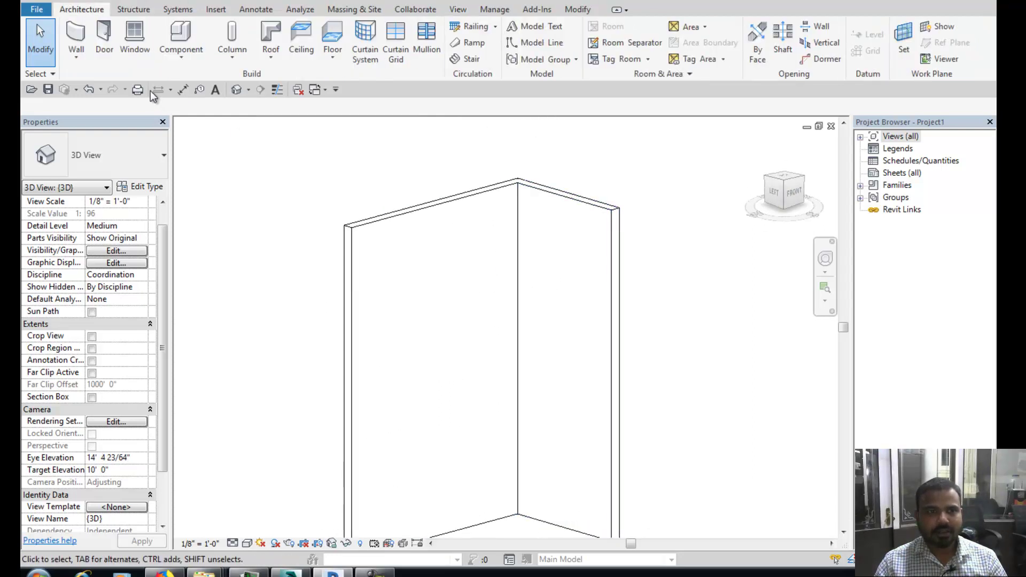
pyautogui.click(392, 220)
pyautogui.scroll(-2, 451, 207)
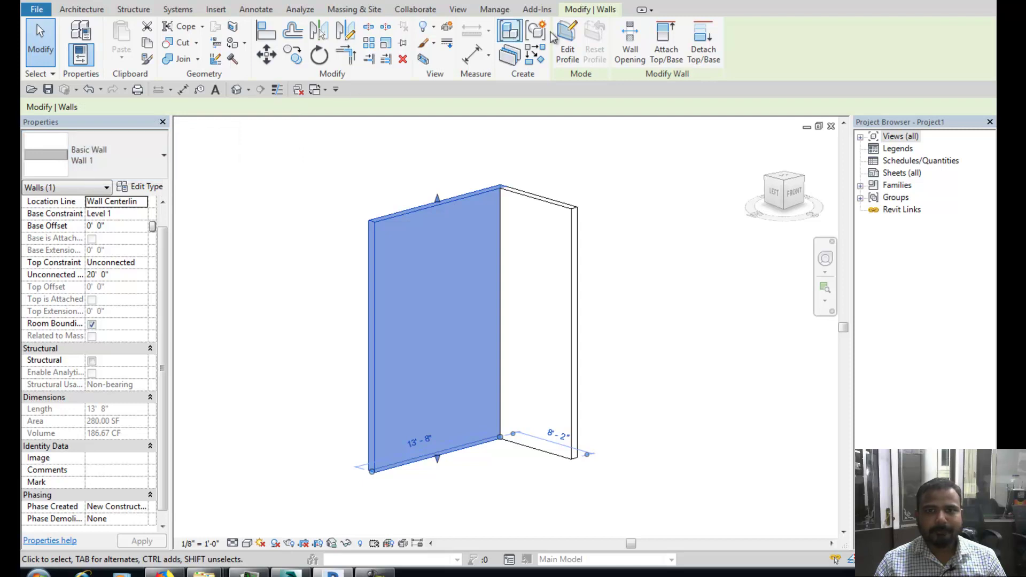
# Start editing the left wall's profile and orbit to face the wall directly
pyautogui.click(571, 53)
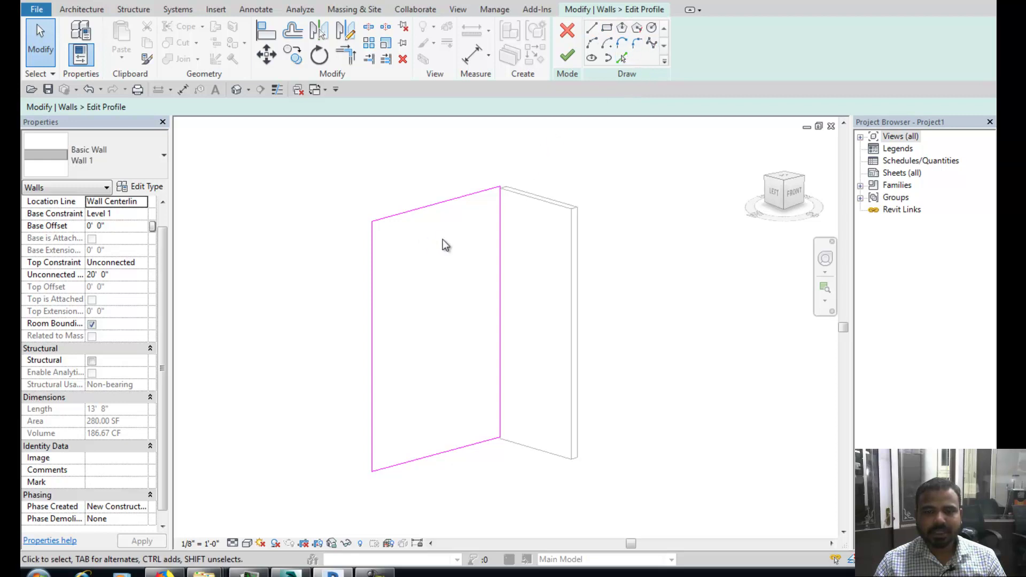
pyautogui.scroll(2, 444, 242)
pyautogui.scroll(1, 503, 256)
pyautogui.scroll(-1, 464, 252)
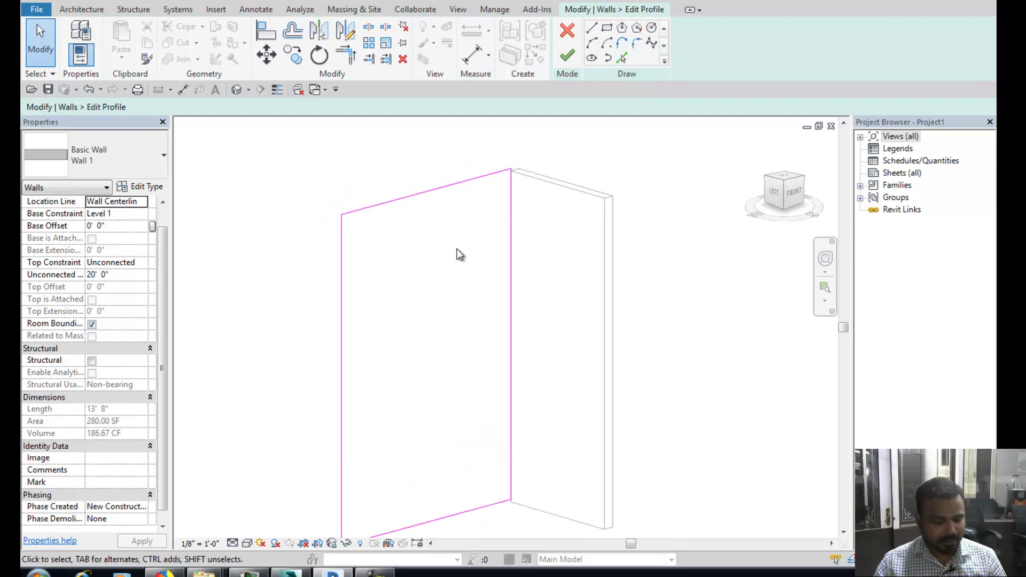
pyautogui.moveTo(415, 257)
pyautogui.keyDown('shift'); pyautogui.mouseDown(button='middle')
pyautogui.moveTo(476, 258)
pyautogui.moveTo(446, 226)
pyautogui.mouseUp(button='middle'); pyautogui.keyUp('shift')
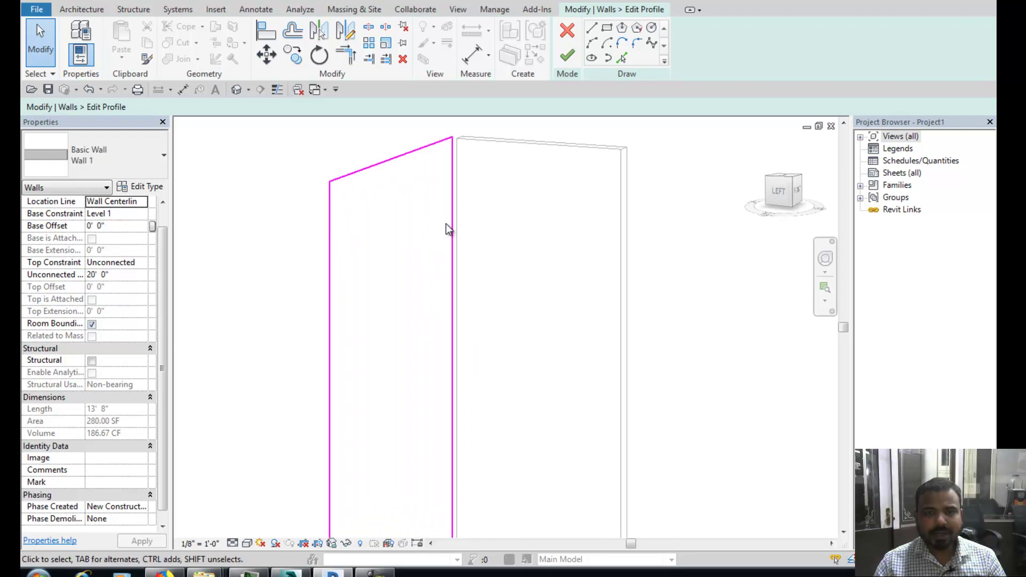
pyautogui.scroll(-2, 445, 219)
pyautogui.scroll(2, 445, 220)
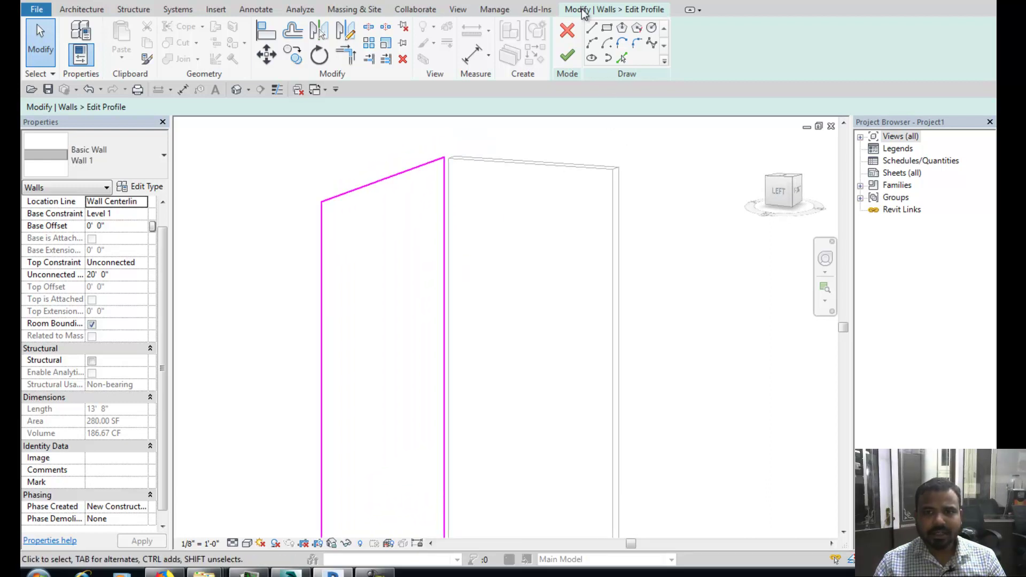
# Draw a tangent end arc between the profile's two top corners, dipping deep below the top
pyautogui.click(597, 45)
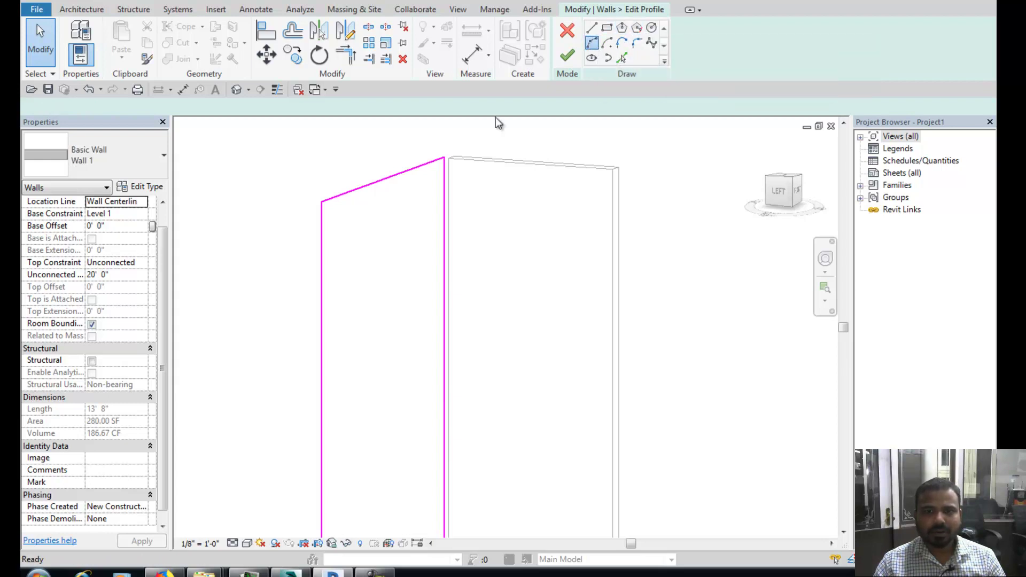
pyautogui.click(321, 202)
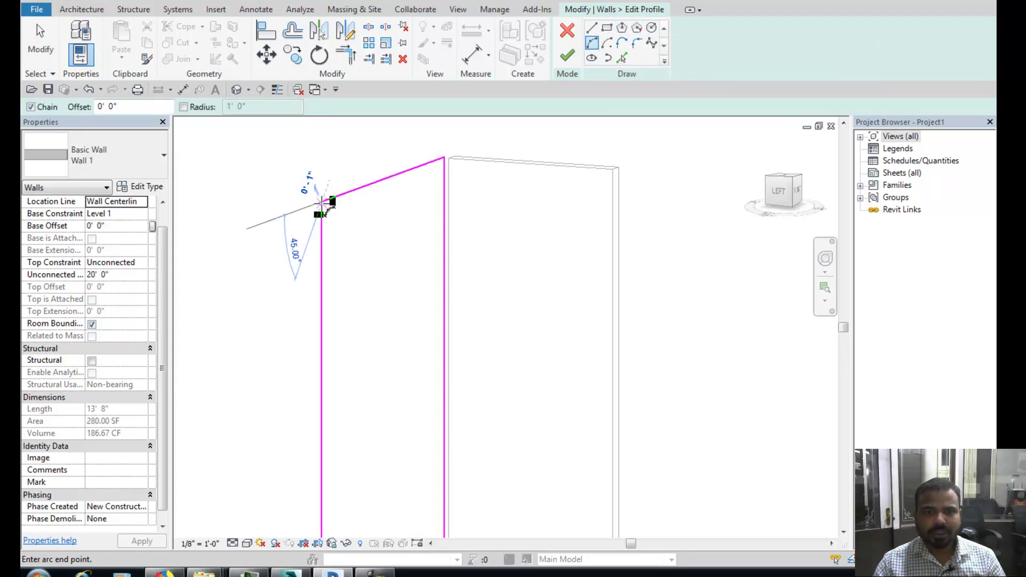
pyautogui.click(444, 159)
pyautogui.click(415, 277)
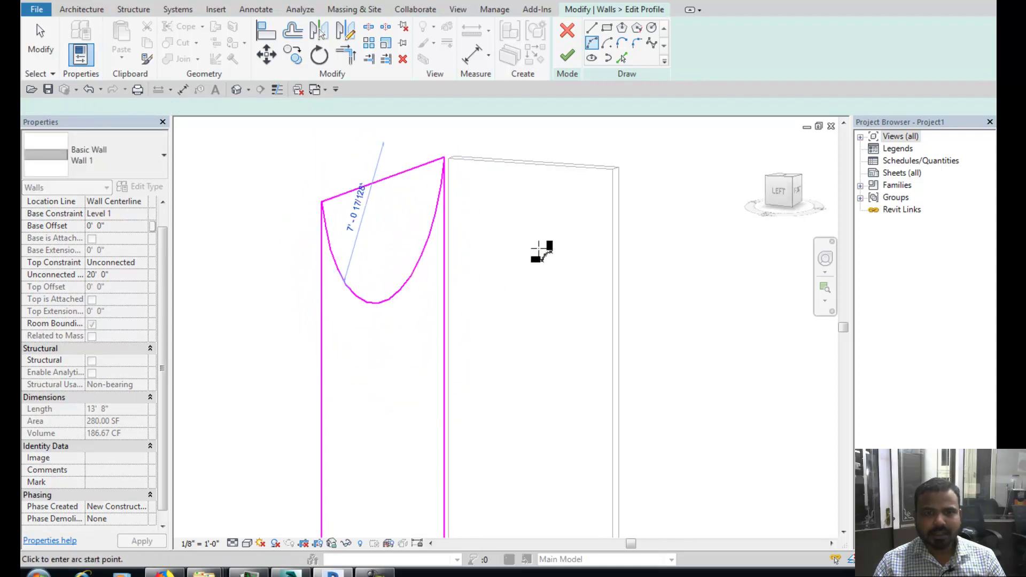
pyautogui.scroll(2, 508, 241)
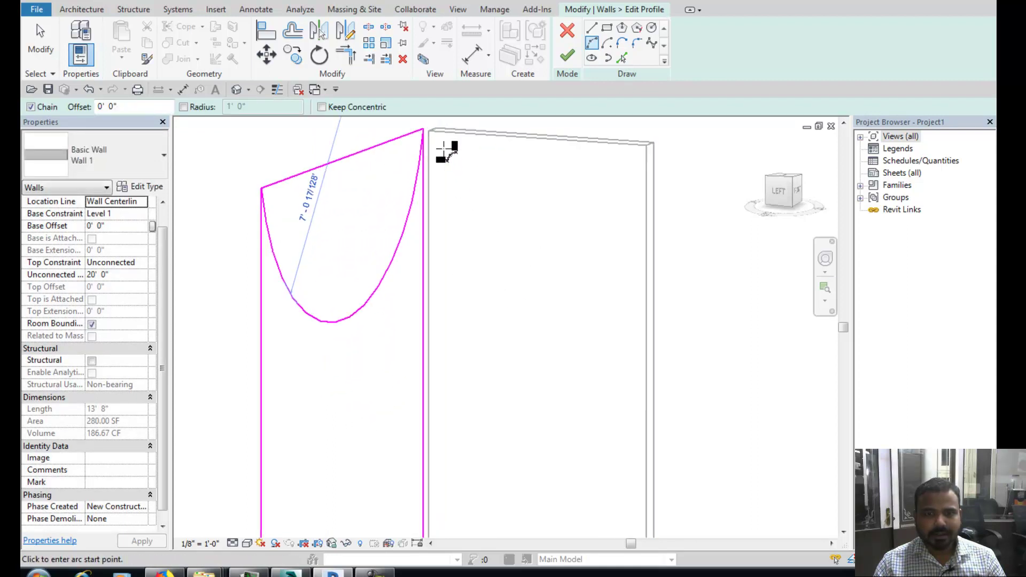
pyautogui.moveTo(470, 195); pyautogui.dragTo(422, 218, button='middle')
pyautogui.press('alt')
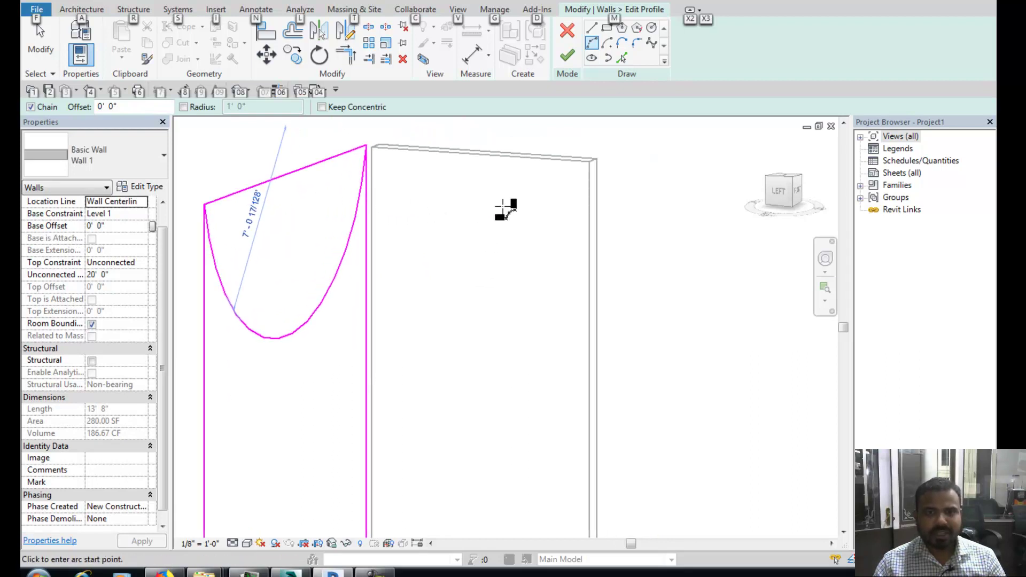
pyautogui.moveTo(505, 210); pyautogui.dragTo(550, 227, button='middle')
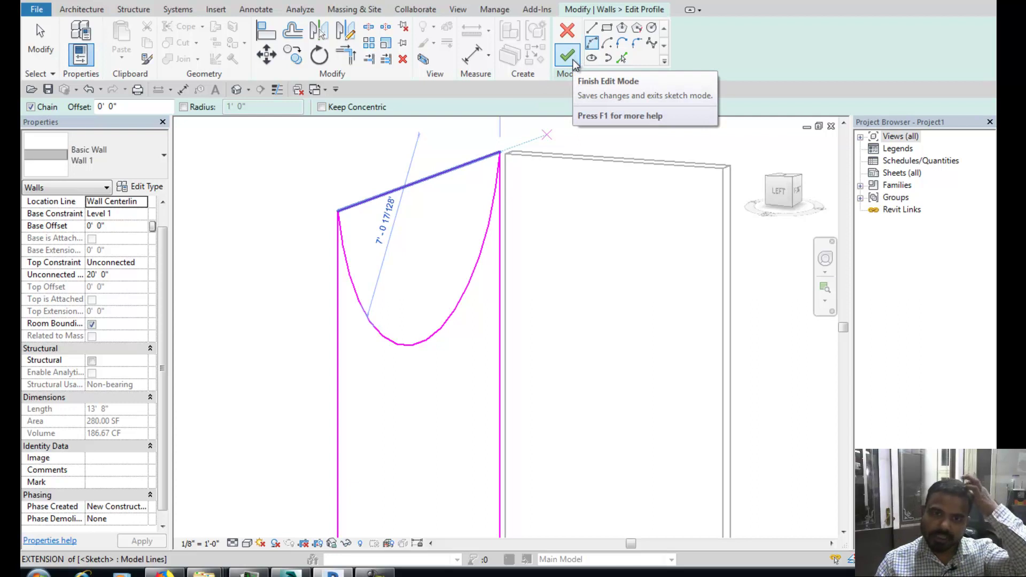
# Delete the straight top line from the profile sketch, leaving only the curved arc
pyautogui.click(573, 59)
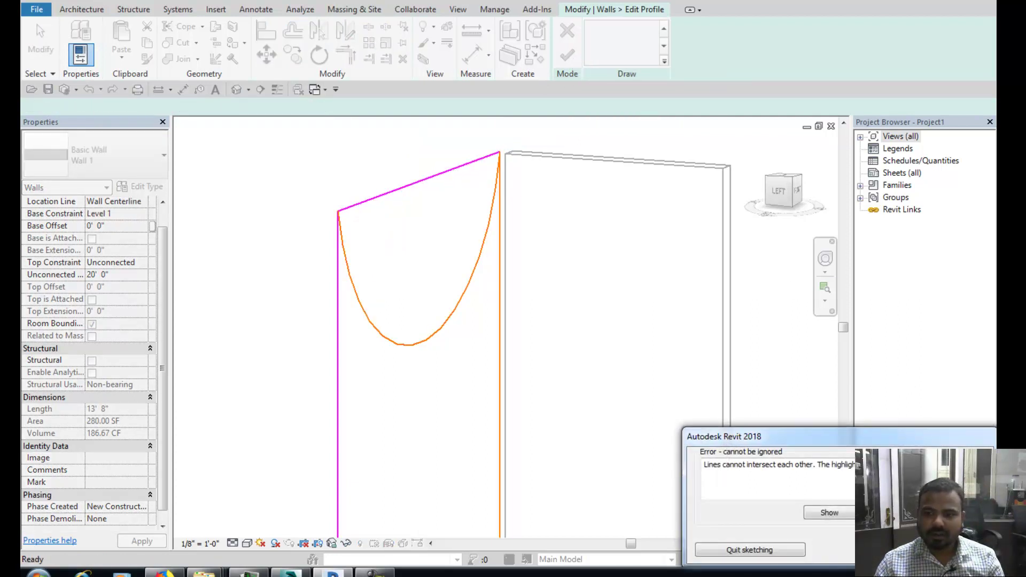
pyautogui.click(936, 550)
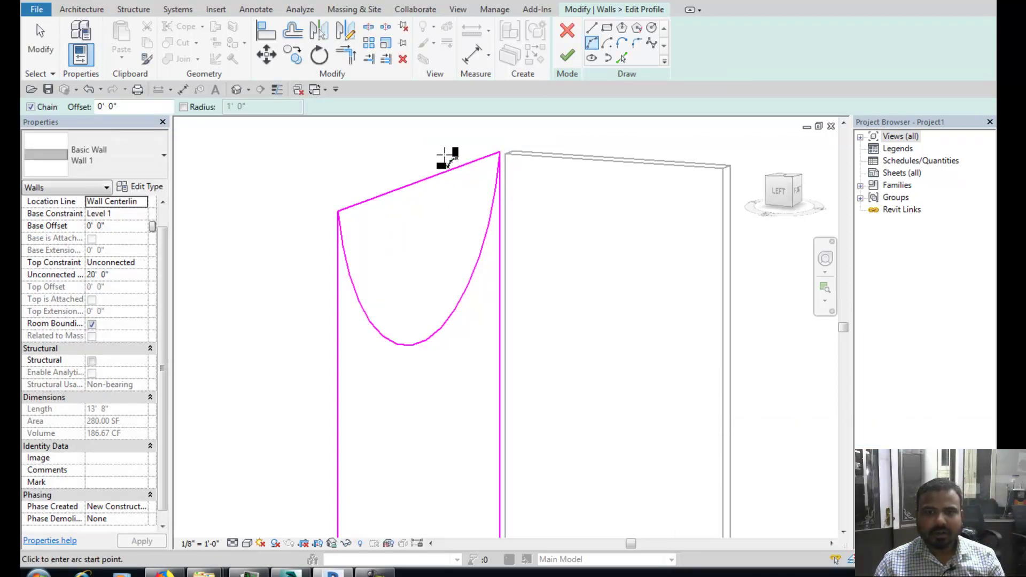
pyautogui.click(417, 184)
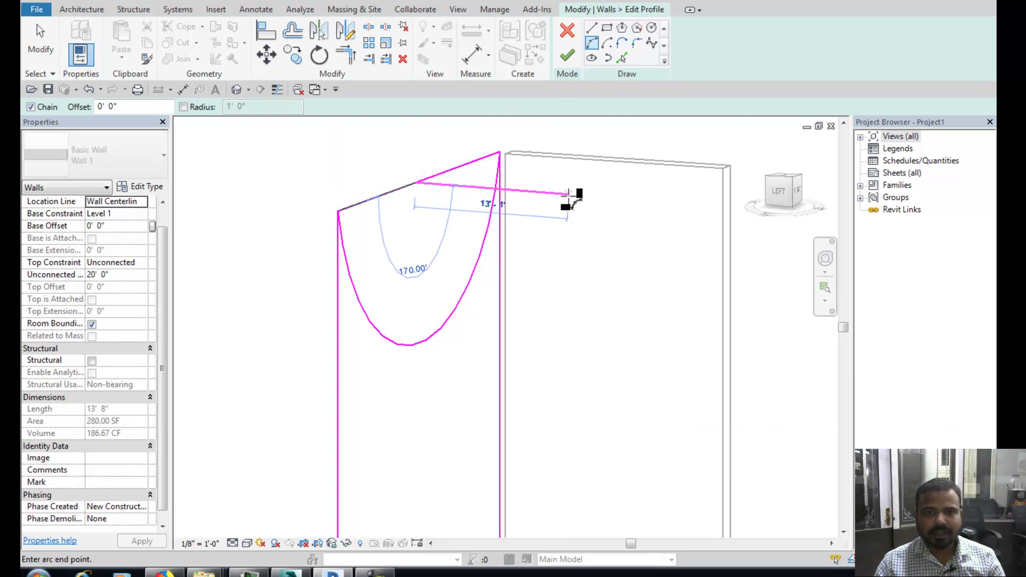
pyautogui.press('Escape')
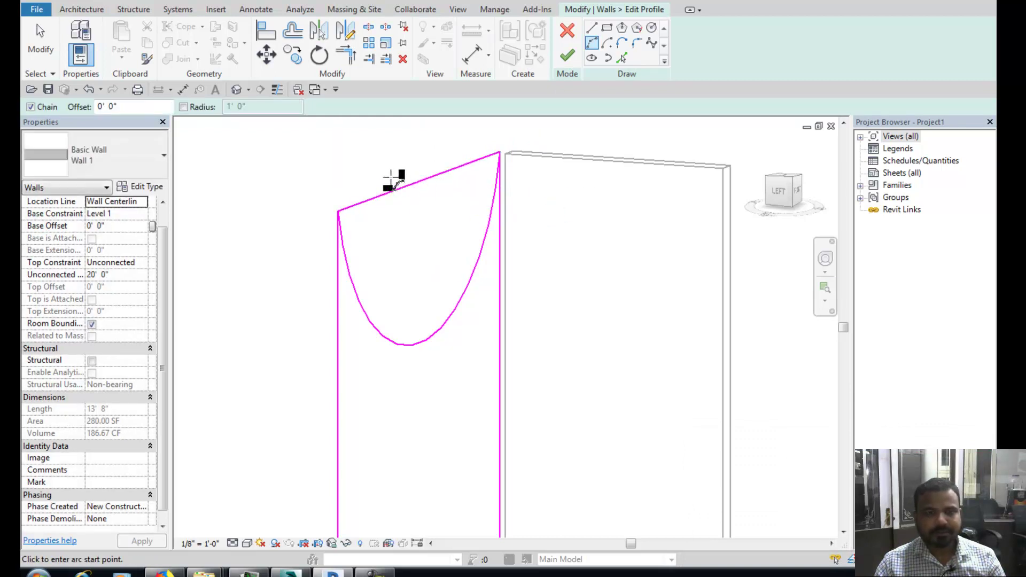
pyautogui.rightClick(394, 178)
pyautogui.click(442, 186)
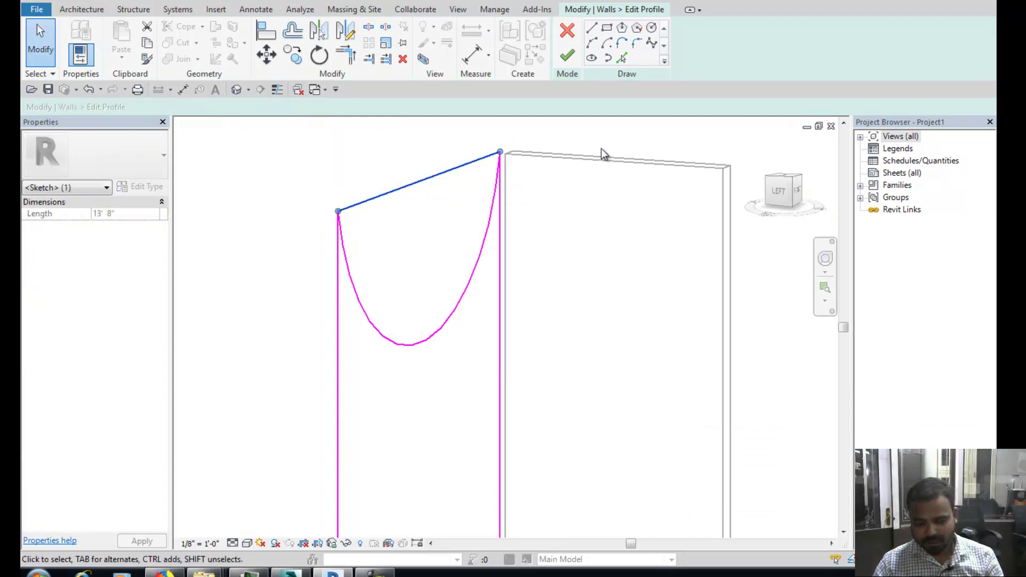
pyautogui.press('Delete')
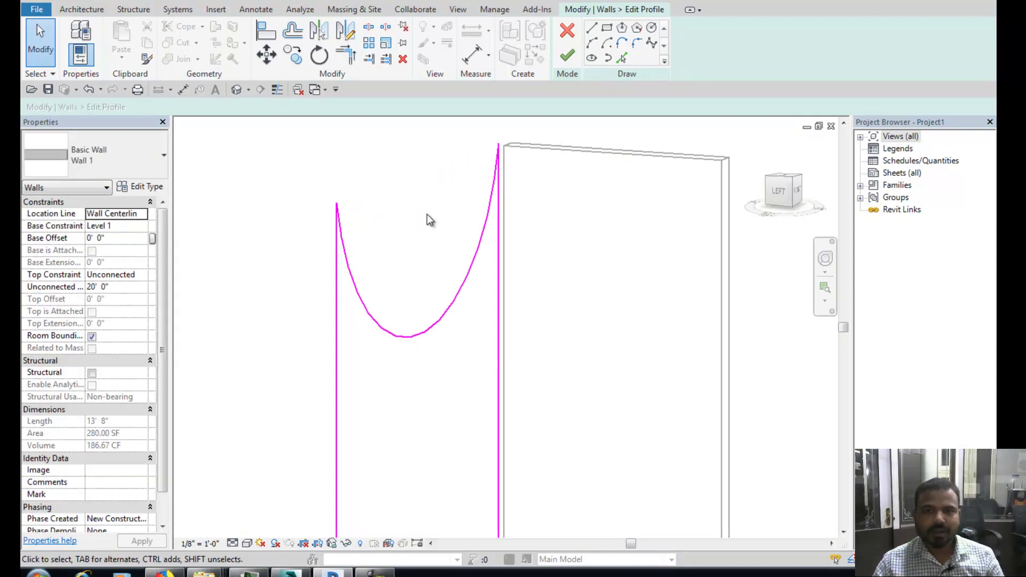
pyautogui.scroll(-2, 429, 220)
# Finish the wall profile, unjoining the walls, and orbit to view the curved wall from the front
pyautogui.click(568, 55)
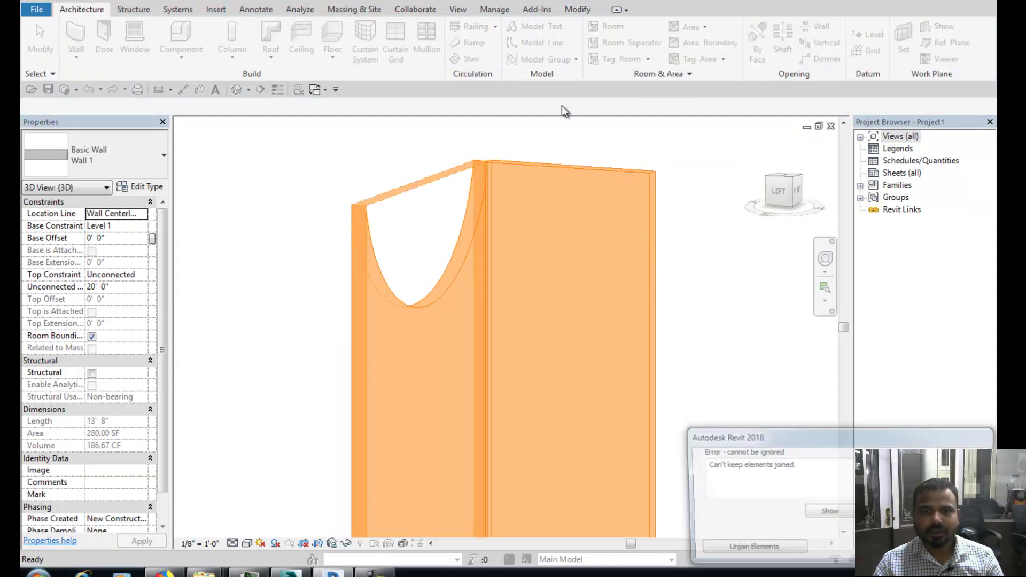
pyautogui.moveTo(514, 235); pyautogui.dragTo(457, 236, button='middle')
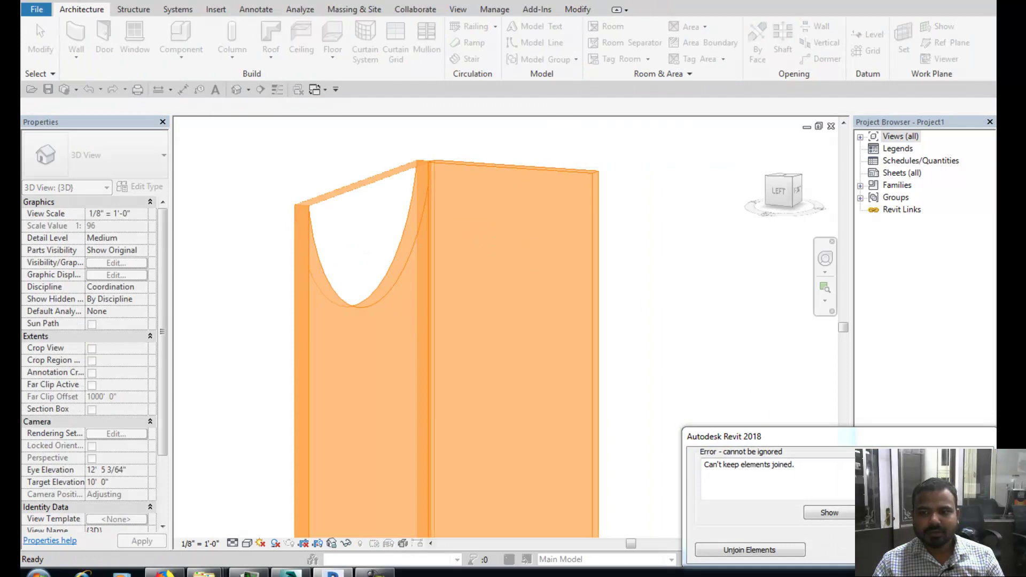
pyautogui.press('Escape')
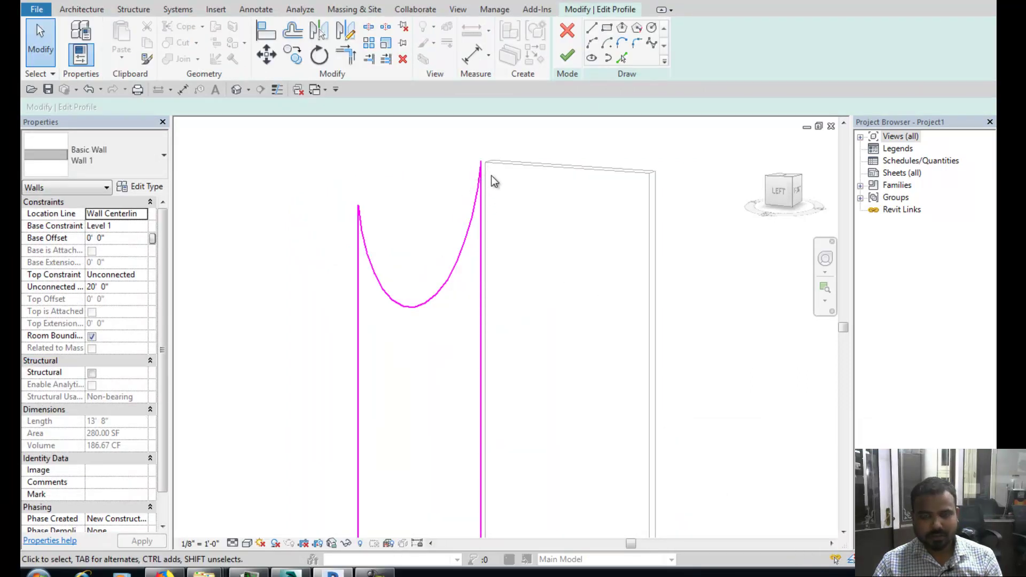
pyautogui.moveTo(492, 176); pyautogui.dragTo(559, 158, button='middle')
pyautogui.click(488, 289)
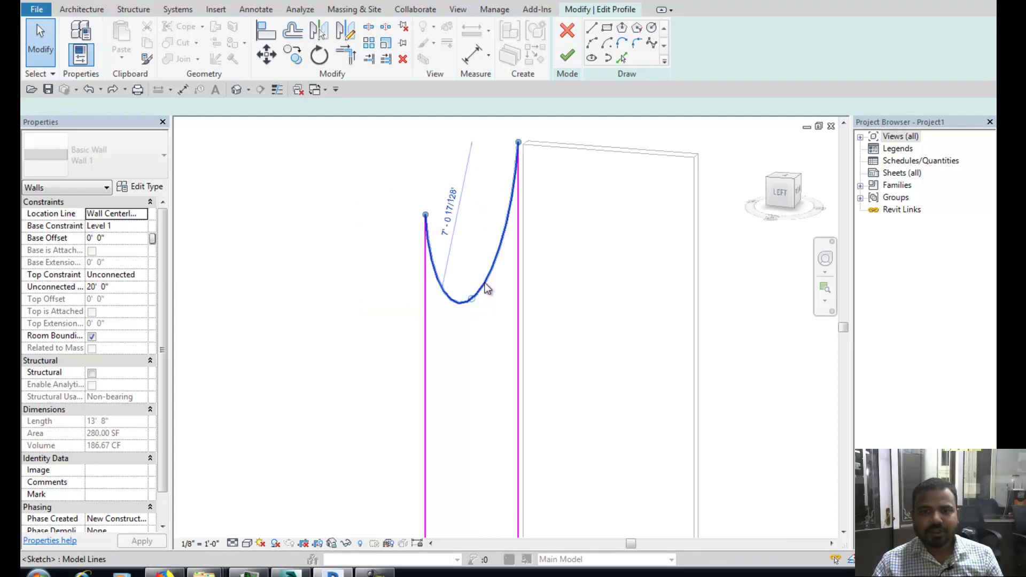
pyautogui.click(567, 59)
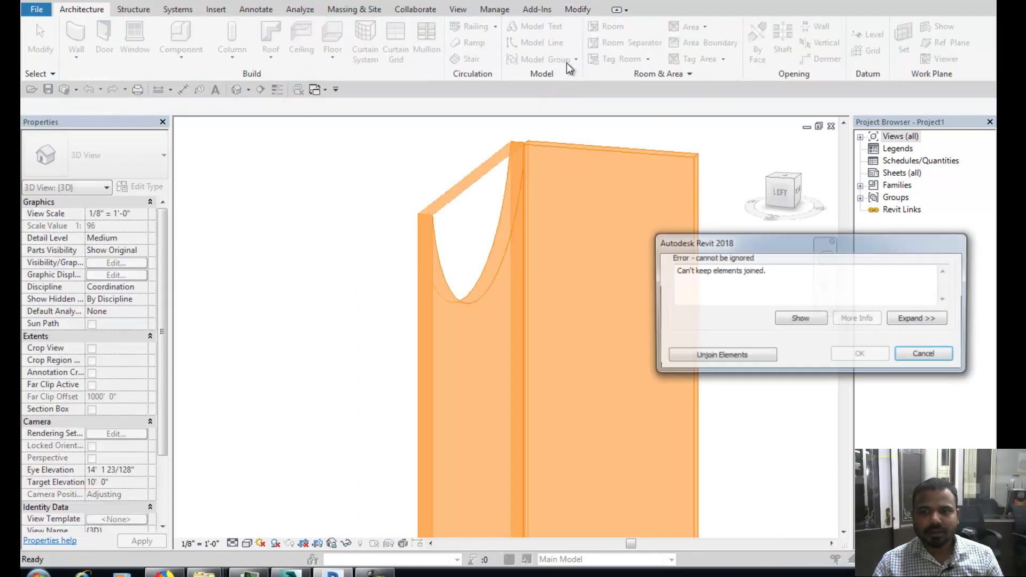
pyautogui.click(733, 355)
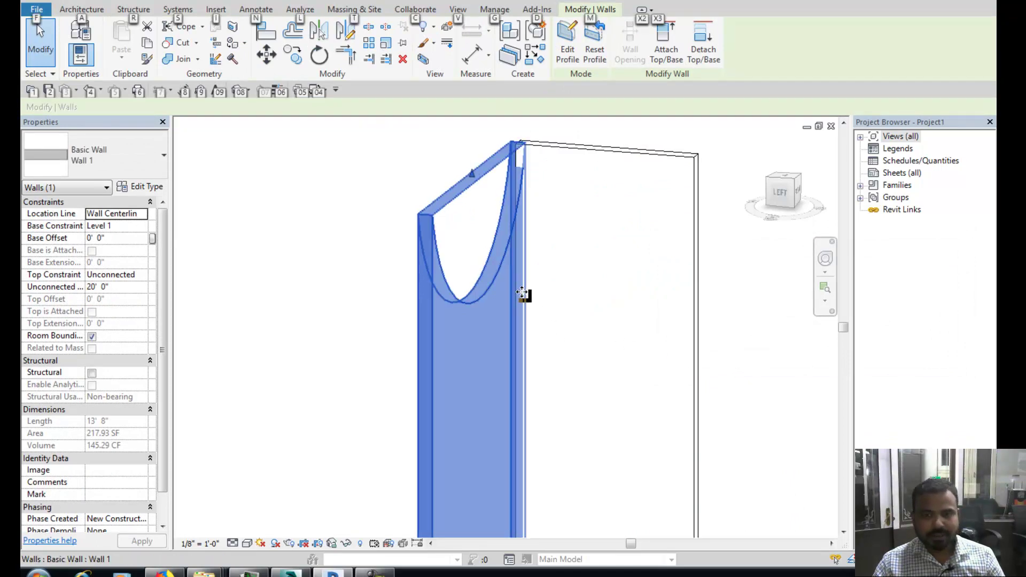
pyautogui.moveTo(523, 294)
pyautogui.keyDown('shift'); pyautogui.mouseDown(button='middle')
pyautogui.moveTo(394, 293)
pyautogui.moveTo(316, 245)
pyautogui.moveTo(722, 294)
pyautogui.mouseUp(button='middle'); pyautogui.keyUp('shift')
# Drag the curved-top wall left, away from the corner, leaving a gap
pyautogui.click(746, 314)
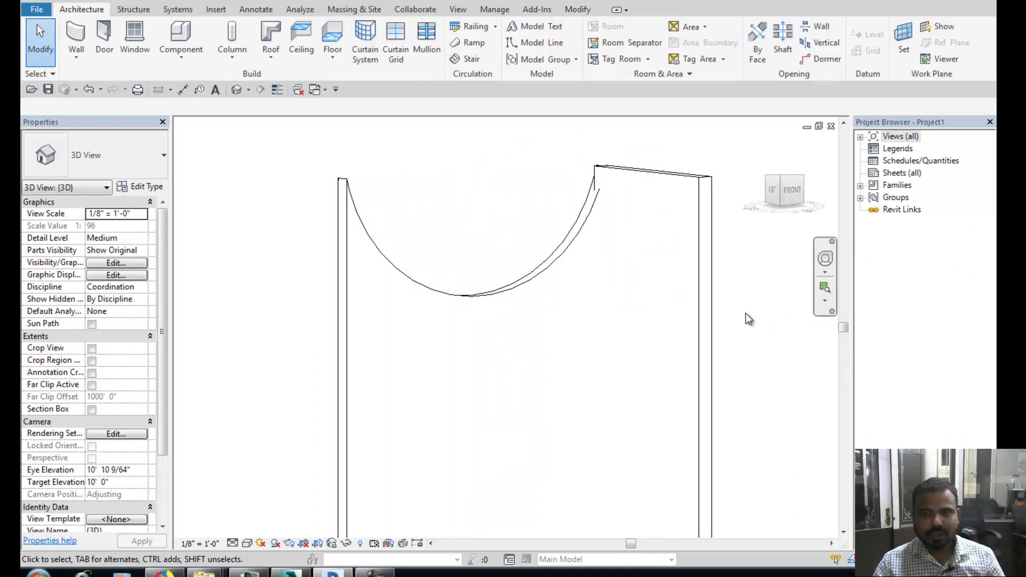
pyautogui.moveTo(457, 264)
pyautogui.keyDown('shift'); pyautogui.mouseDown(button='middle')
pyautogui.moveTo(449, 285)
pyautogui.moveTo(530, 308)
pyautogui.mouseUp(button='middle'); pyautogui.keyUp('shift')
pyautogui.click(453, 267)
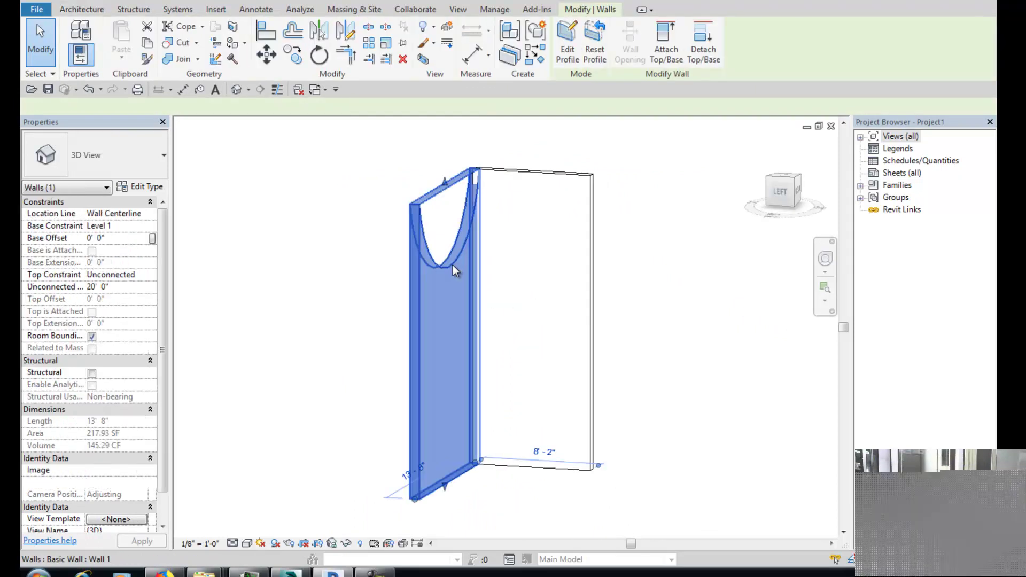
pyautogui.keyDown('shift'); pyautogui.moveTo(453, 265); pyautogui.dragTo(492, 254, button='middle'); pyautogui.keyUp('shift')
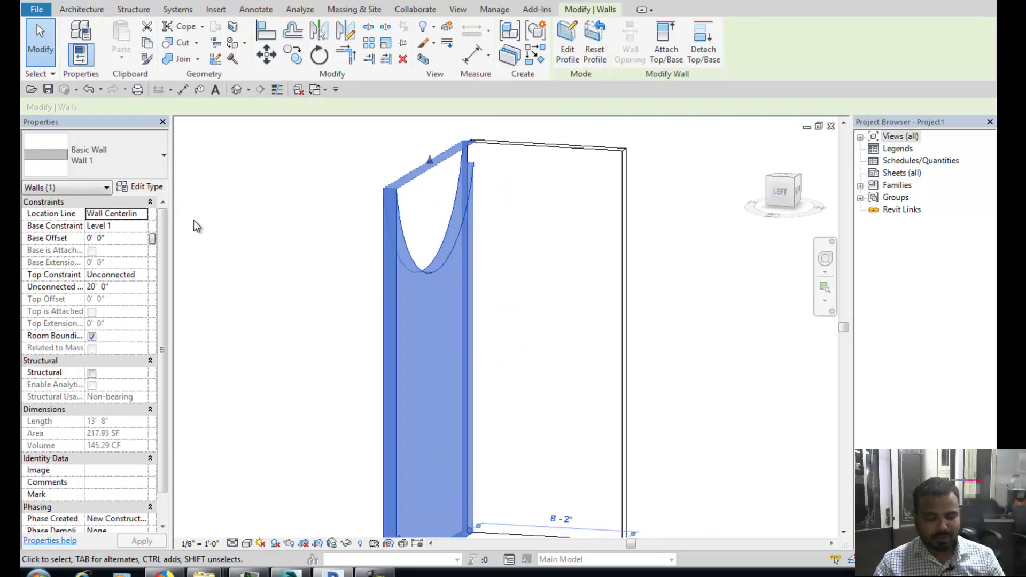
pyautogui.scroll(-2, 242, 220)
pyautogui.keyDown('shift'); pyautogui.moveTo(409, 287); pyautogui.dragTo(428, 306, button='middle'); pyautogui.keyUp('shift')
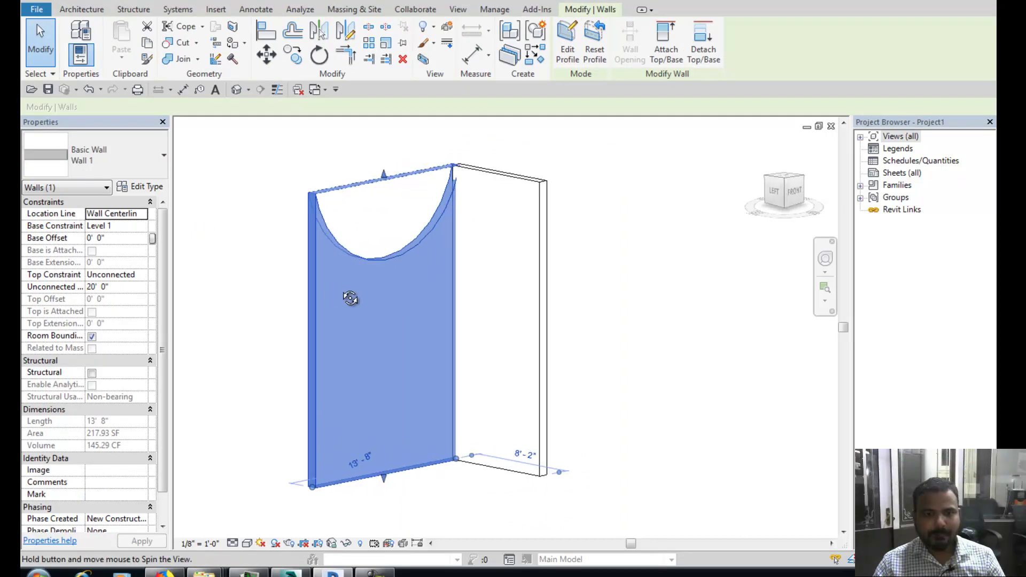
pyautogui.press('Escape')
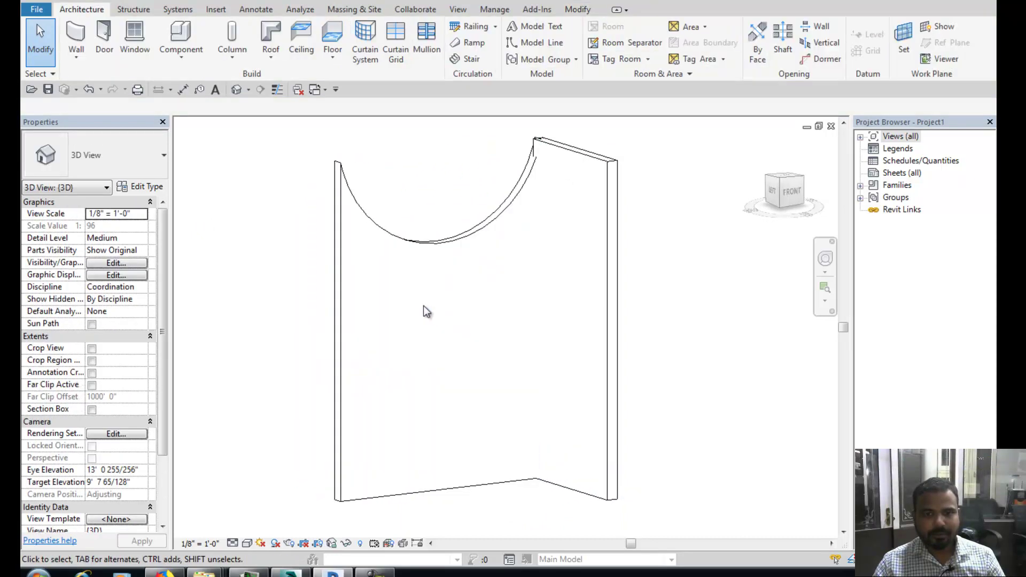
pyautogui.click(422, 240)
pyautogui.press('Escape')
pyautogui.click(440, 245)
pyautogui.press('Escape')
pyautogui.click(455, 242)
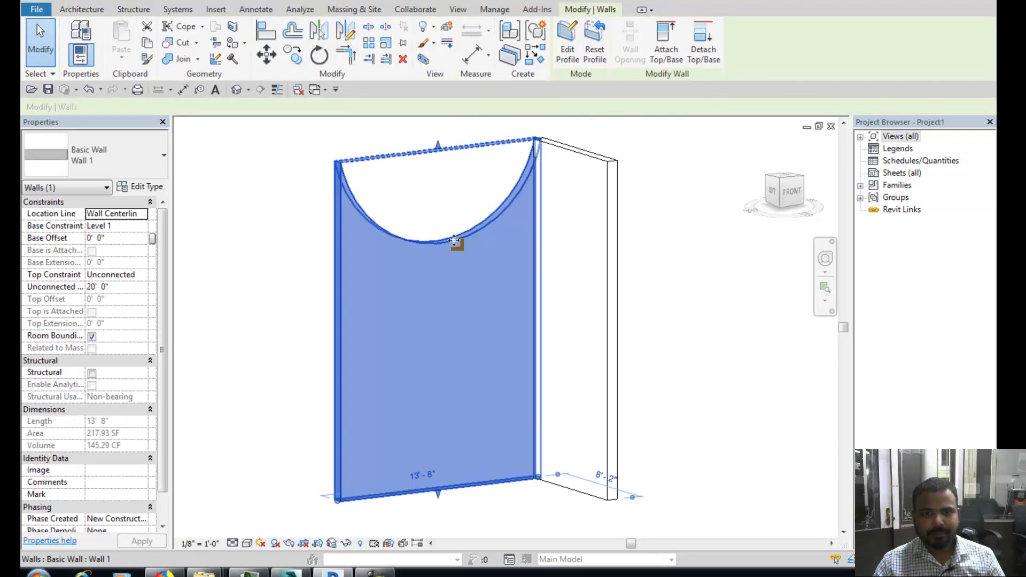
pyautogui.moveTo(454, 240); pyautogui.dragTo(394, 247)
# Orbit around the separated walls and switch to the TOP view on the ViewCube
pyautogui.scroll(-2, 453, 243)
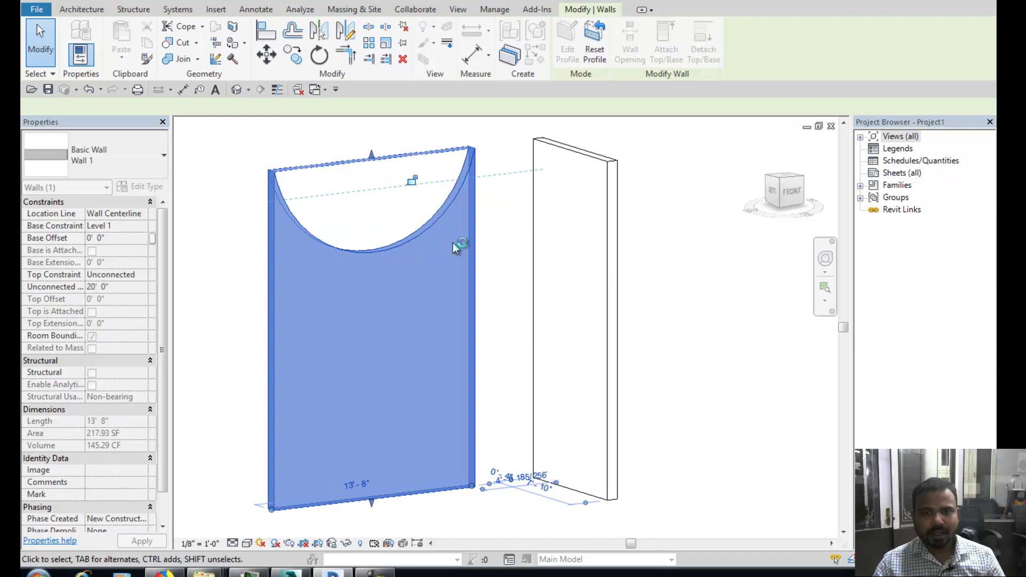
pyautogui.click(492, 258)
pyautogui.scroll(2, 446, 281)
pyautogui.scroll(-2, 386, 211)
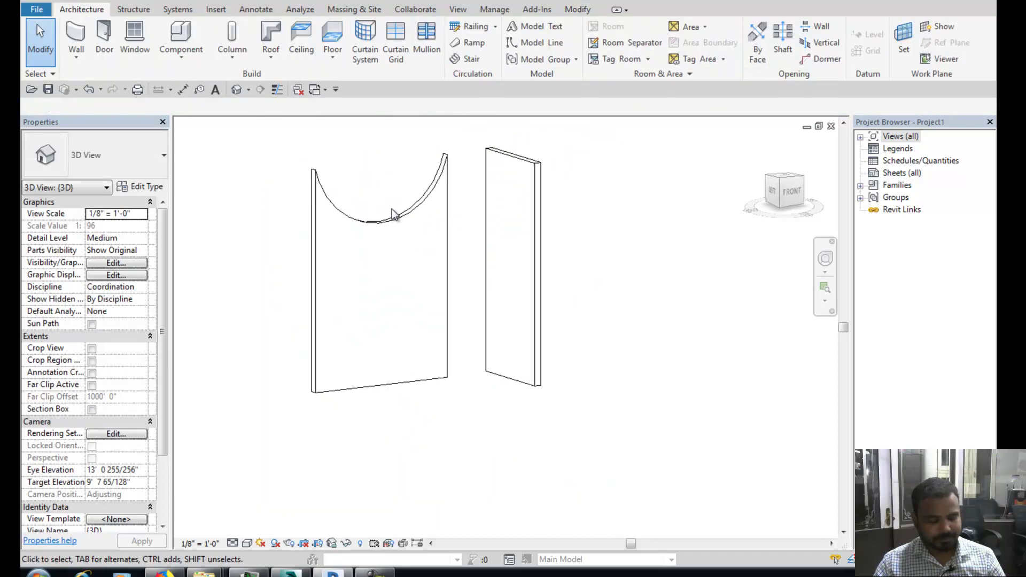
pyautogui.moveTo(394, 222)
pyautogui.keyDown('shift'); pyautogui.mouseDown(button='middle')
pyautogui.moveTo(585, 293)
pyautogui.moveTo(559, 298)
pyautogui.mouseUp(button='middle'); pyautogui.keyUp('shift')
pyautogui.scroll(-2, 559, 298)
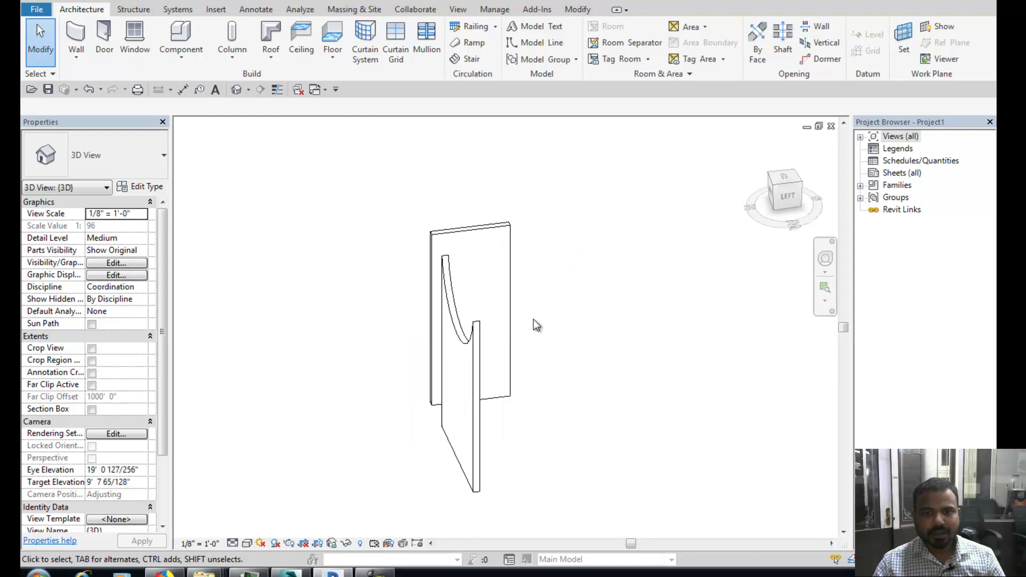
pyautogui.click(785, 183)
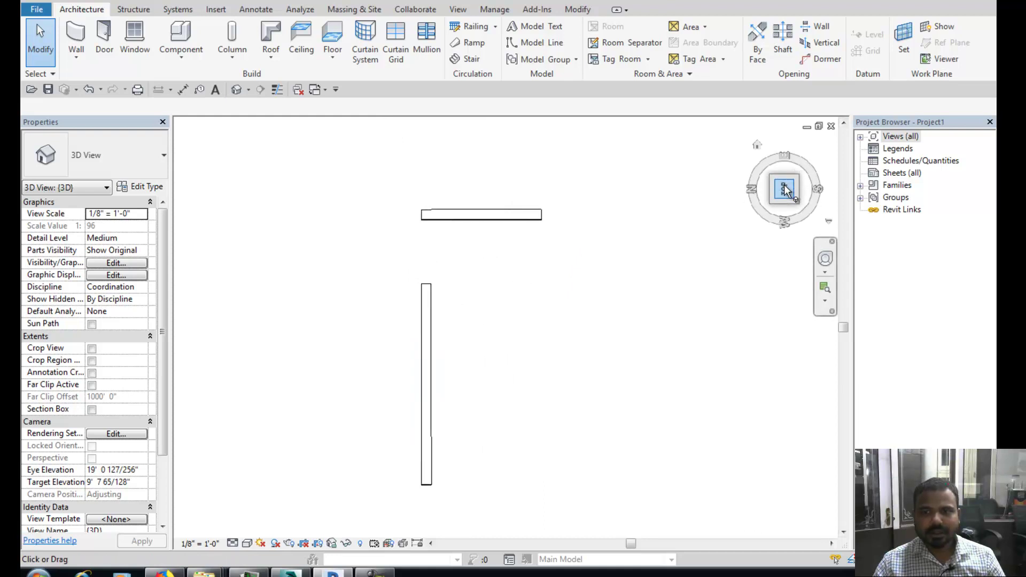
# Open the Level 1 floor plan and centre it on the walls
pyautogui.click(861, 137)
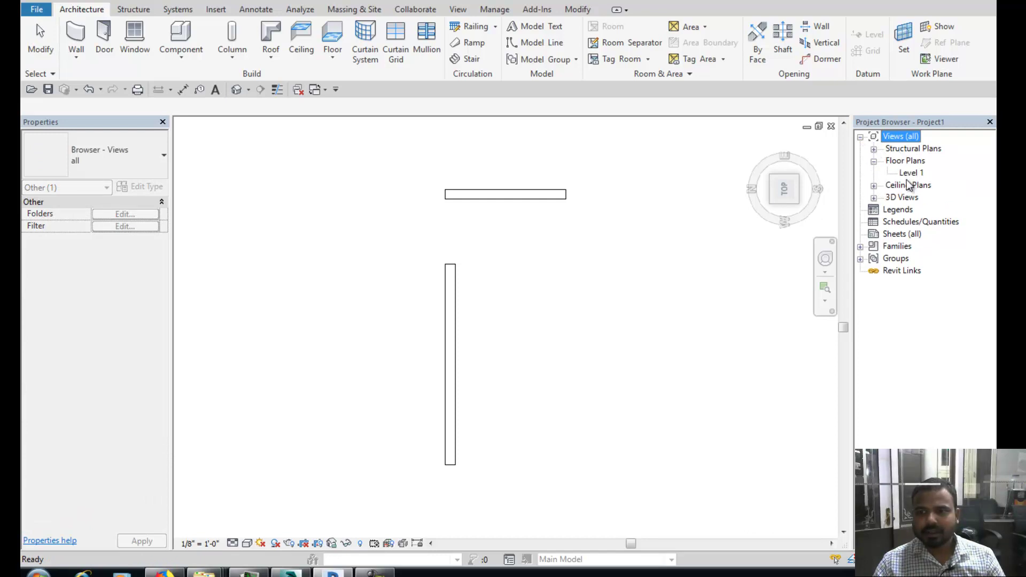
pyautogui.doubleClick(911, 173)
pyautogui.moveTo(498, 242)
pyautogui.mouseDown(button='middle')
pyautogui.moveTo(471, 333)
pyautogui.moveTo(473, 324)
pyautogui.mouseUp(button='middle')
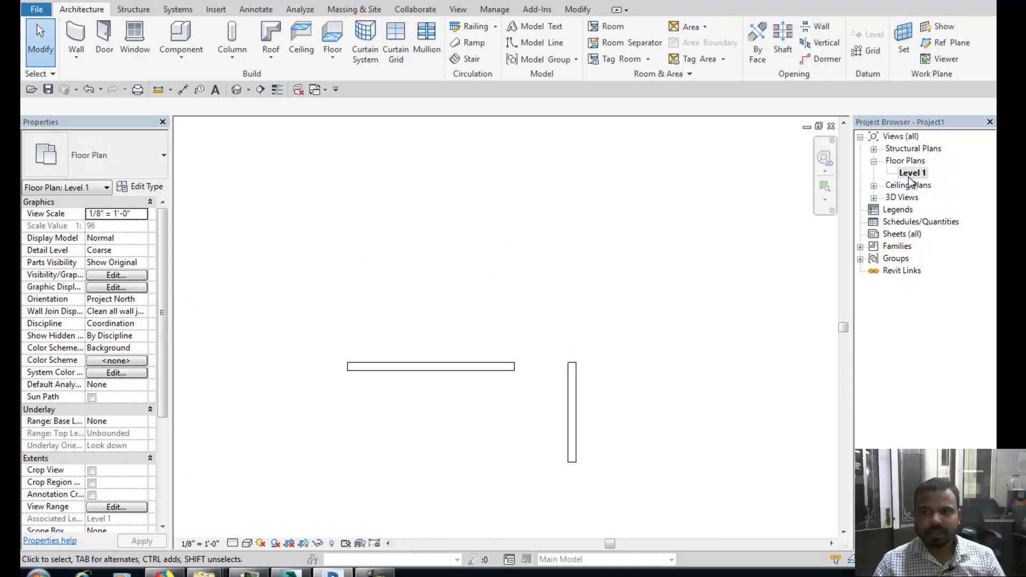
pyautogui.scroll(1, 559, 304)
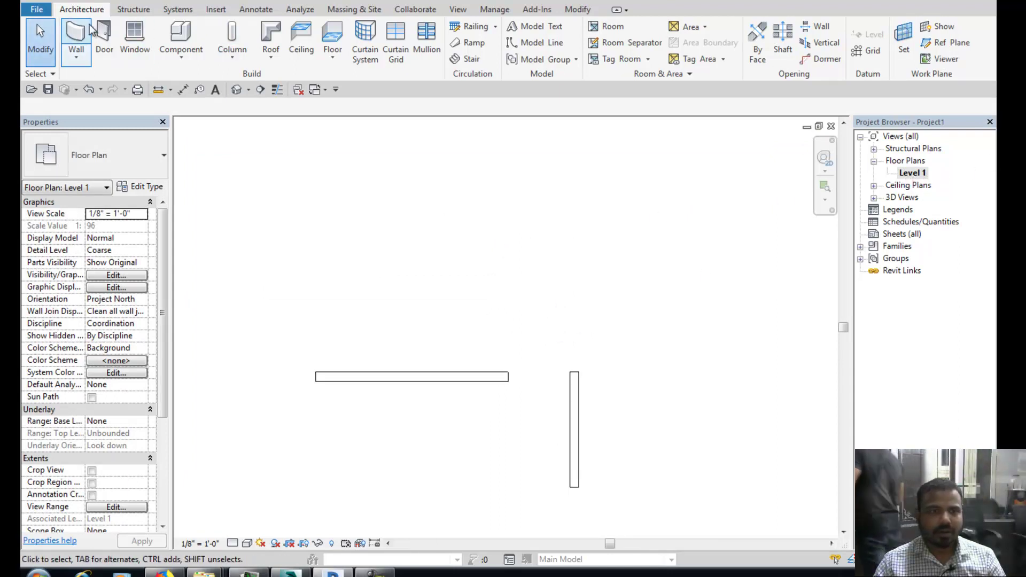
# Draw a closed rectangle of walls, about 21' by 7', above the existing walls
pyautogui.click(79, 43)
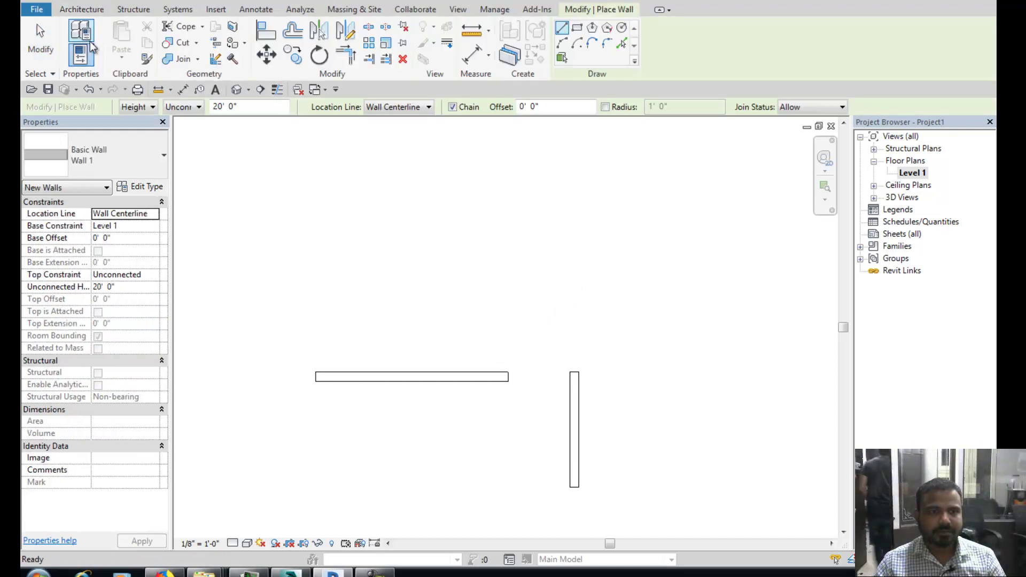
pyautogui.click(576, 30)
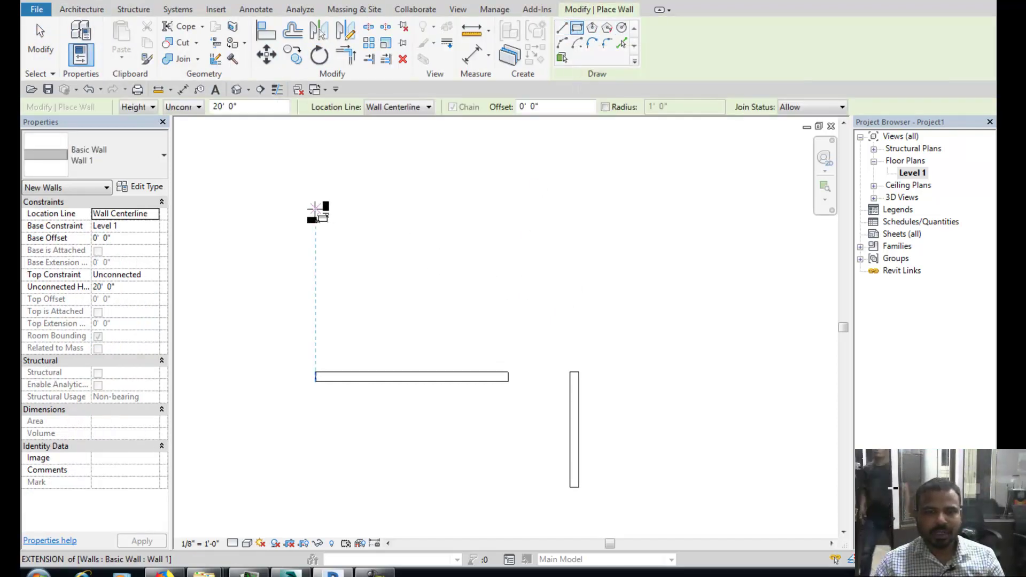
pyautogui.click(315, 209)
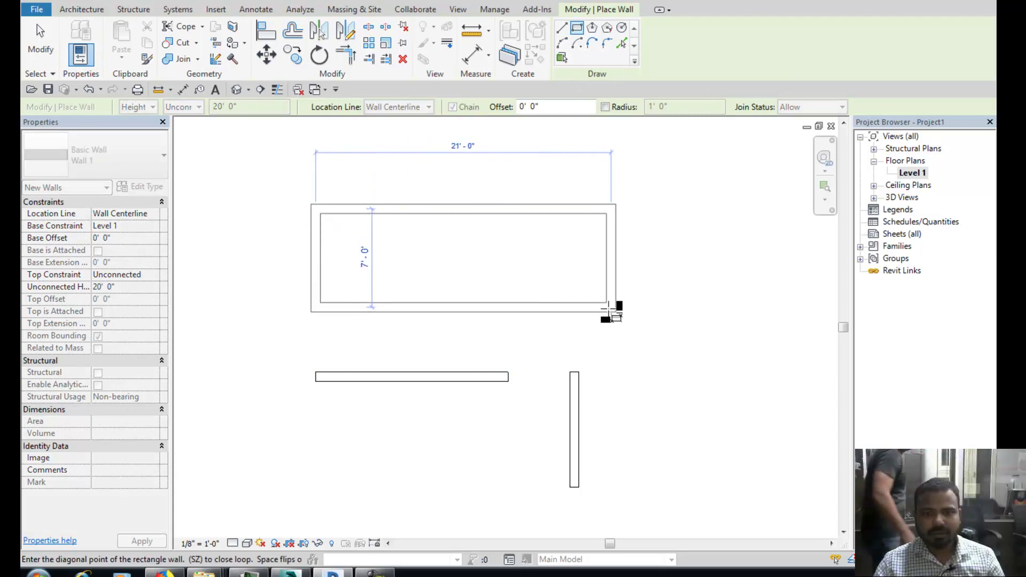
pyautogui.click(590, 299)
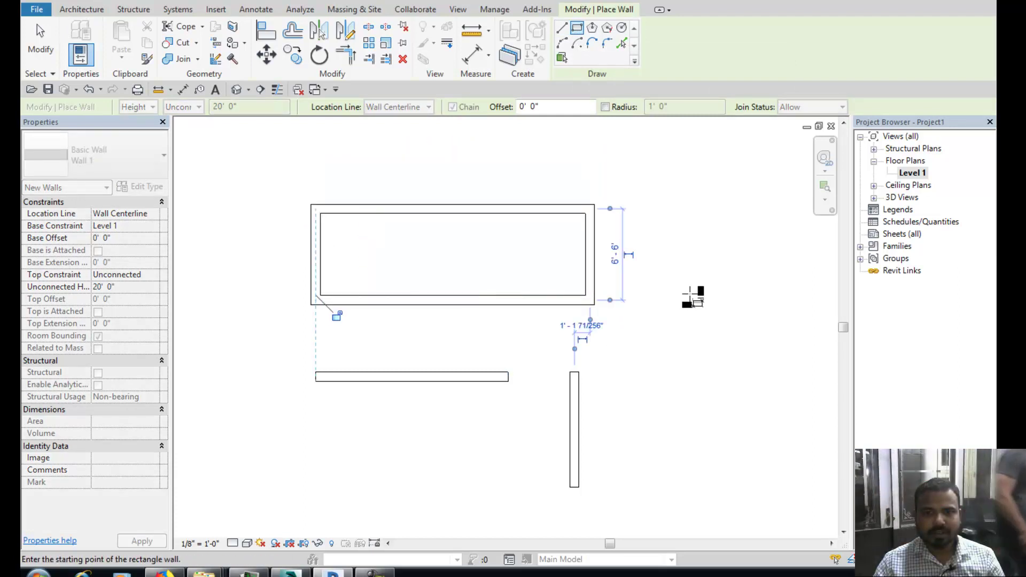
pyautogui.scroll(2, 577, 284)
pyautogui.moveTo(532, 273)
pyautogui.mouseDown(button='middle')
pyautogui.moveTo(677, 278)
pyautogui.moveTo(500, 300)
pyautogui.moveTo(600, 292)
pyautogui.mouseUp(button='middle')
pyautogui.scroll(1, 667, 273)
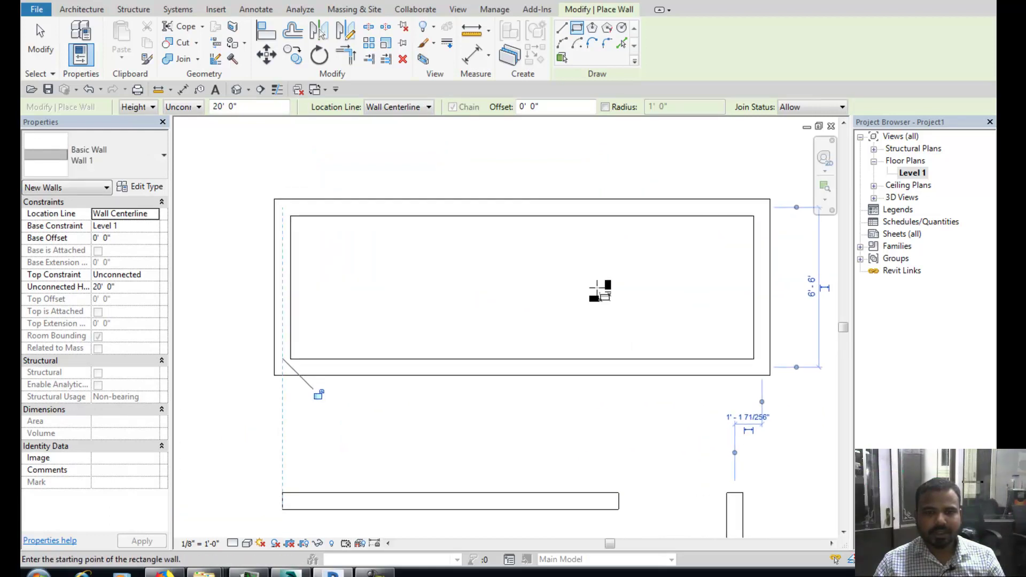
# Place a six-sided inscribed polygon of walls, roughly 10' radius, above the rectangle
pyautogui.click(592, 29)
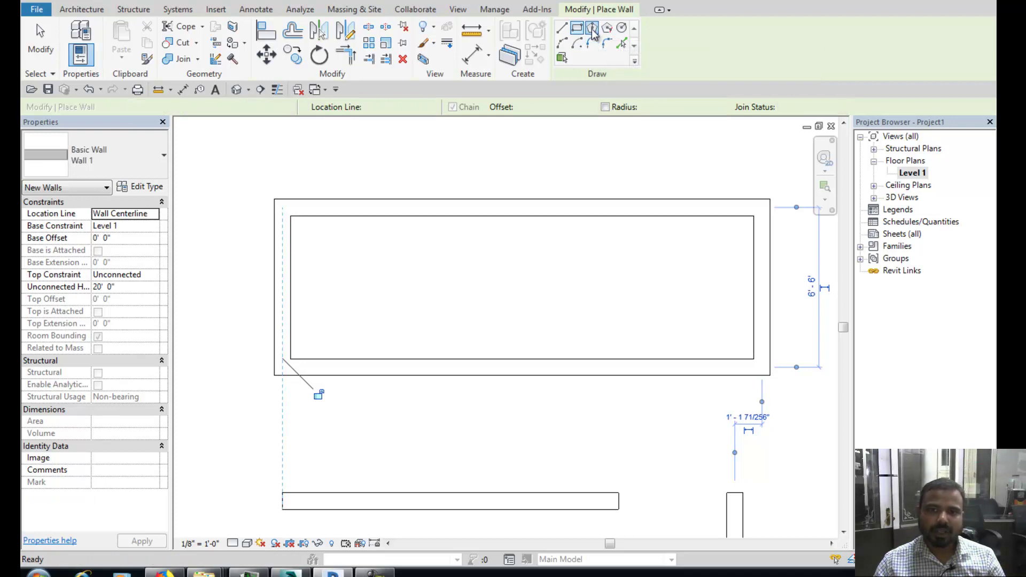
pyautogui.scroll(-2, 488, 286)
pyautogui.moveTo(507, 248); pyautogui.dragTo(452, 392, button='middle')
pyautogui.scroll(-1, 451, 391)
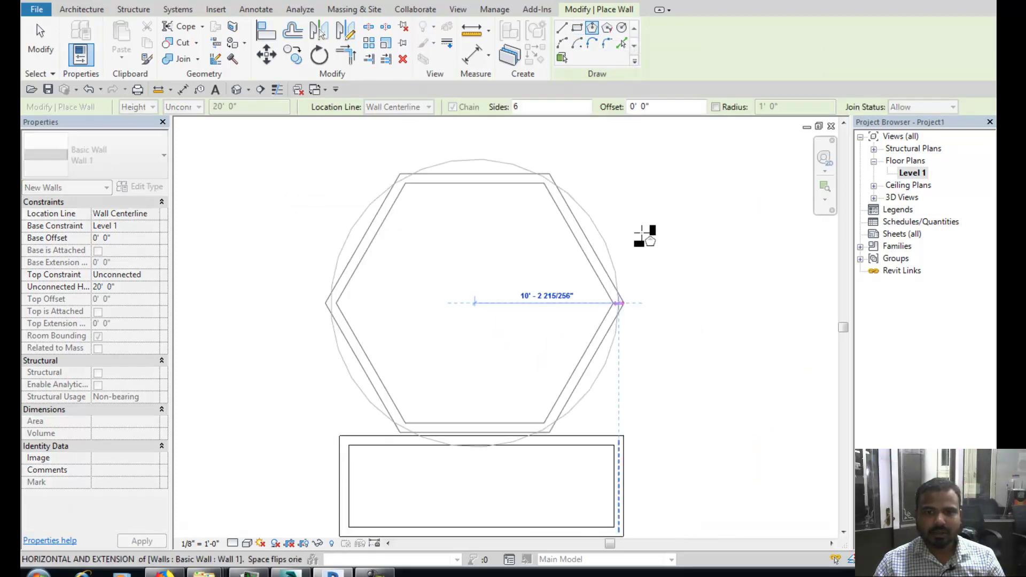
pyautogui.click(518, 208)
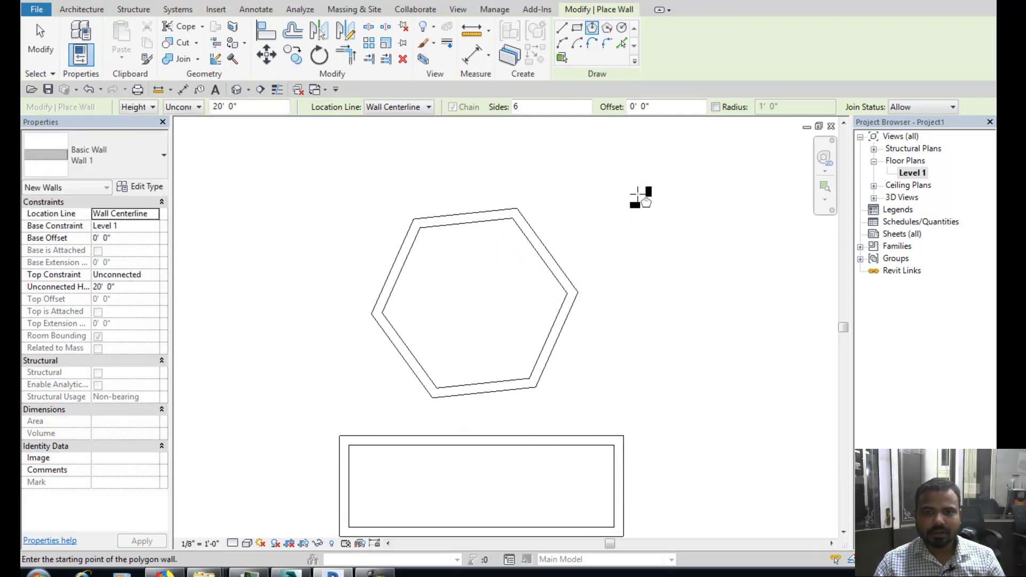
pyautogui.moveTo(640, 195); pyautogui.dragTo(623, 225, button='middle')
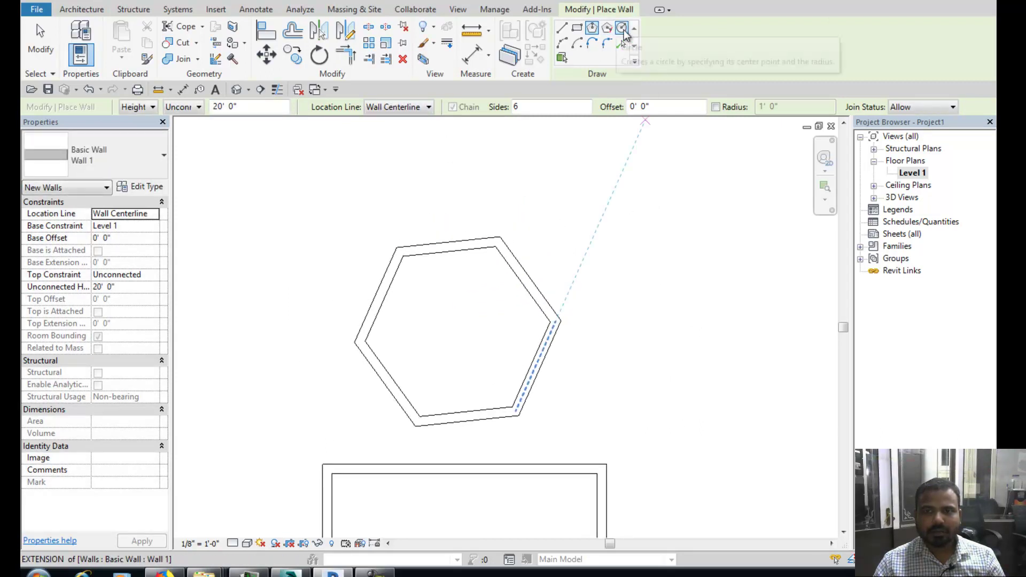
pyautogui.click(623, 28)
# Place a circular wall with a 6'-6" radius in empty plan space
pyautogui.moveTo(686, 221); pyautogui.dragTo(488, 305, button='middle')
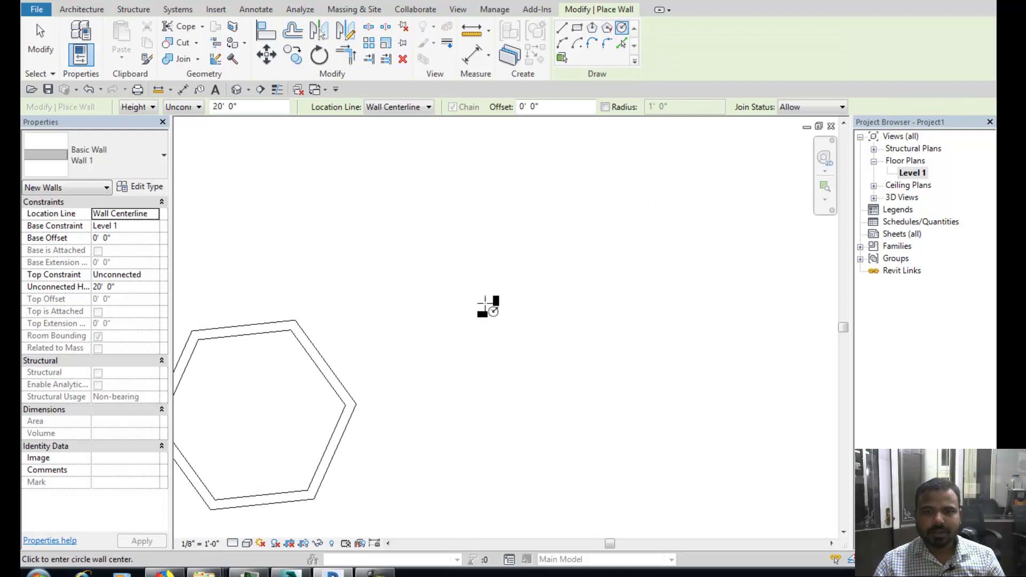
pyautogui.click(524, 224)
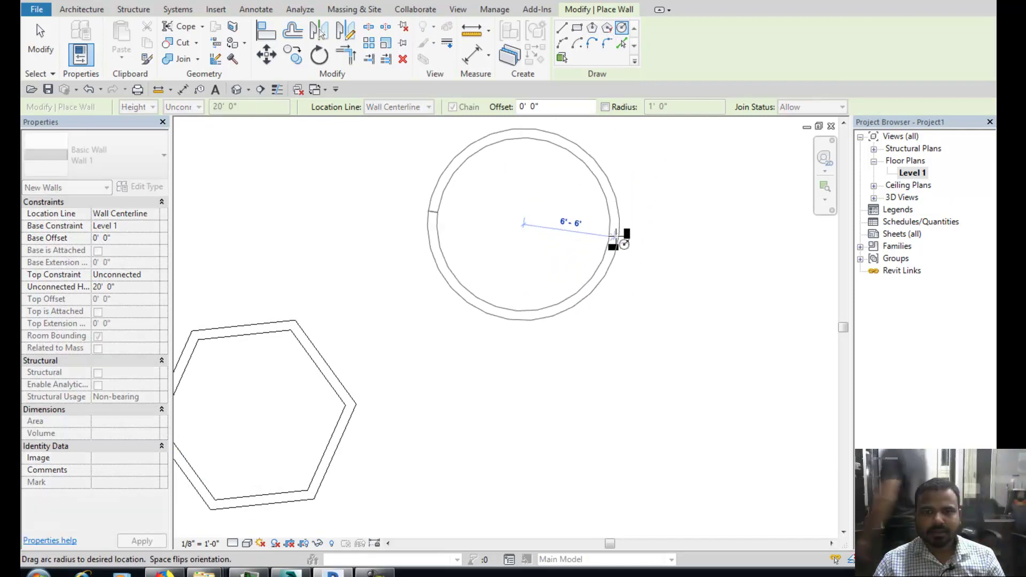
pyautogui.click(616, 208)
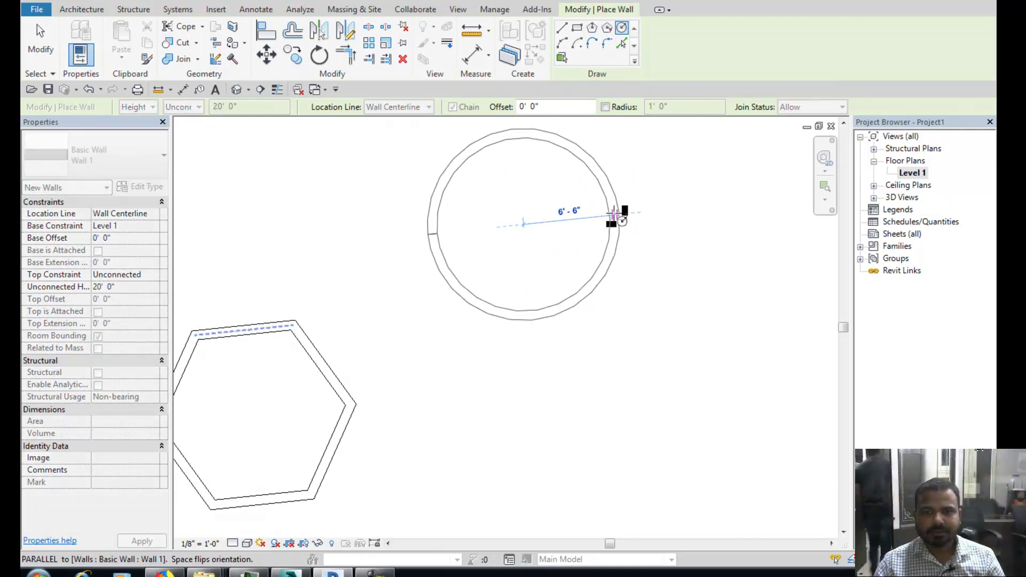
pyautogui.moveTo(657, 208); pyautogui.dragTo(555, 290, button='middle')
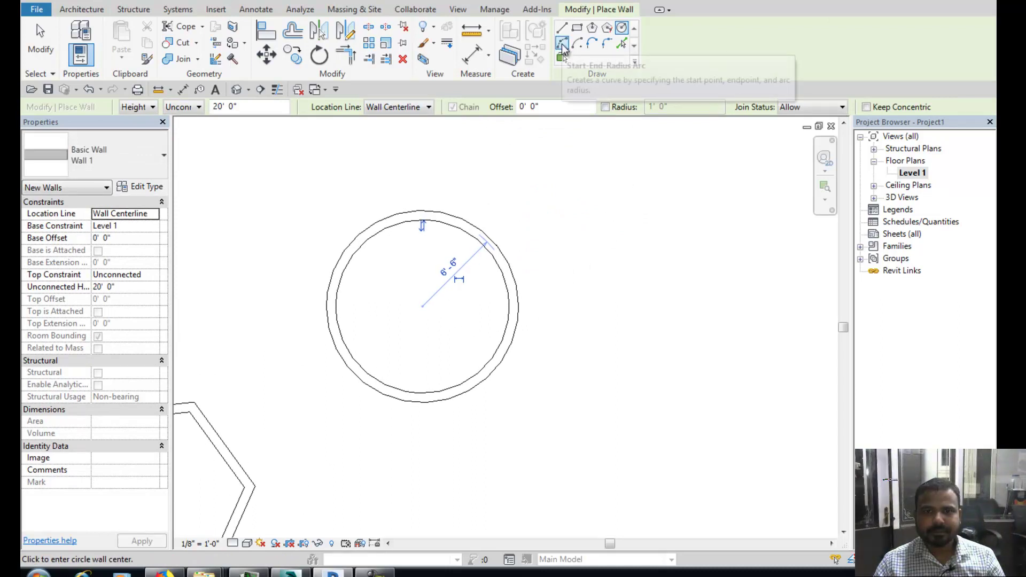
# Draw a 3' 3"-radius arc wall bulging right between the rectangle's right corners
pyautogui.click(562, 44)
pyautogui.scroll(-2, 609, 337)
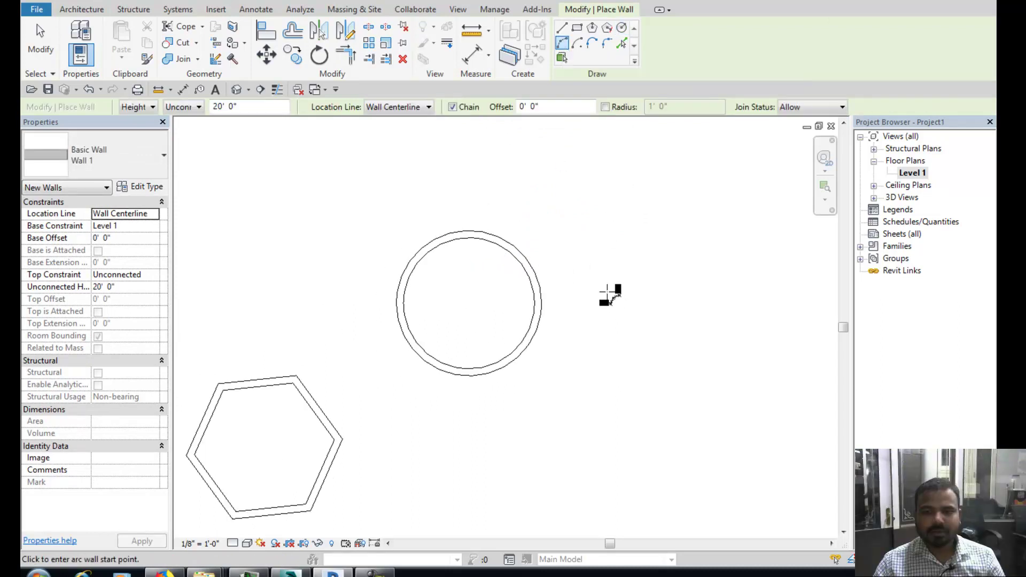
pyautogui.scroll(-2, 540, 272)
pyautogui.moveTo(534, 289); pyautogui.dragTo(591, 234, button='middle')
pyautogui.scroll(2, 508, 289)
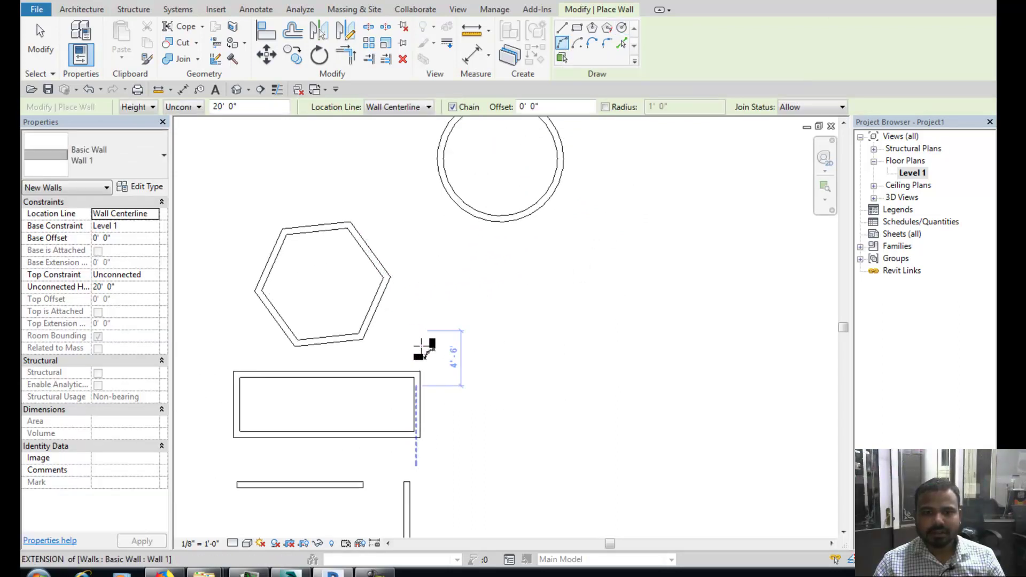
pyautogui.scroll(2, 625, 291)
pyautogui.scroll(3, 689, 238)
pyautogui.scroll(1, 689, 238)
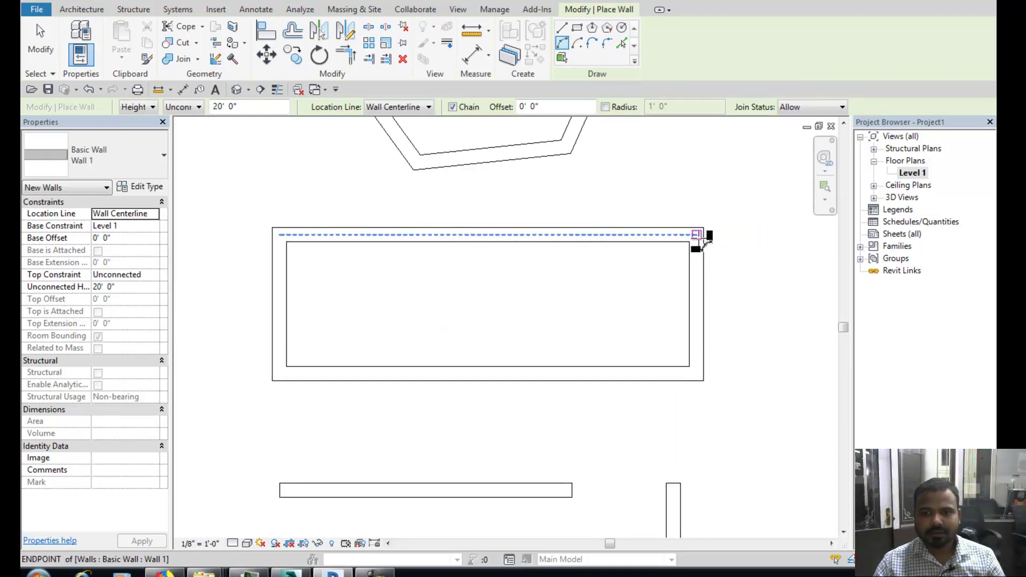
pyautogui.click(705, 235)
pyautogui.click(703, 379)
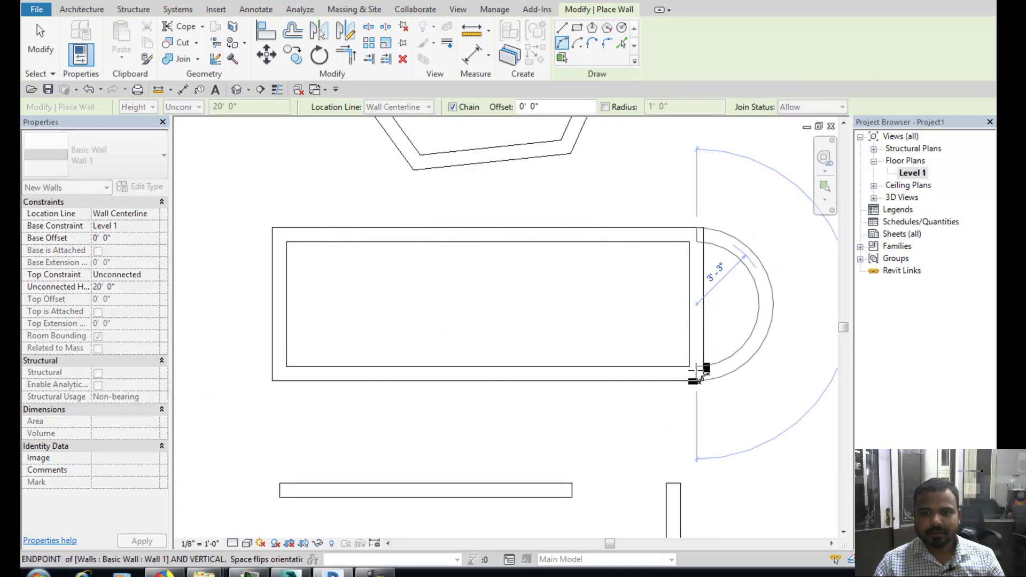
pyautogui.click(766, 314)
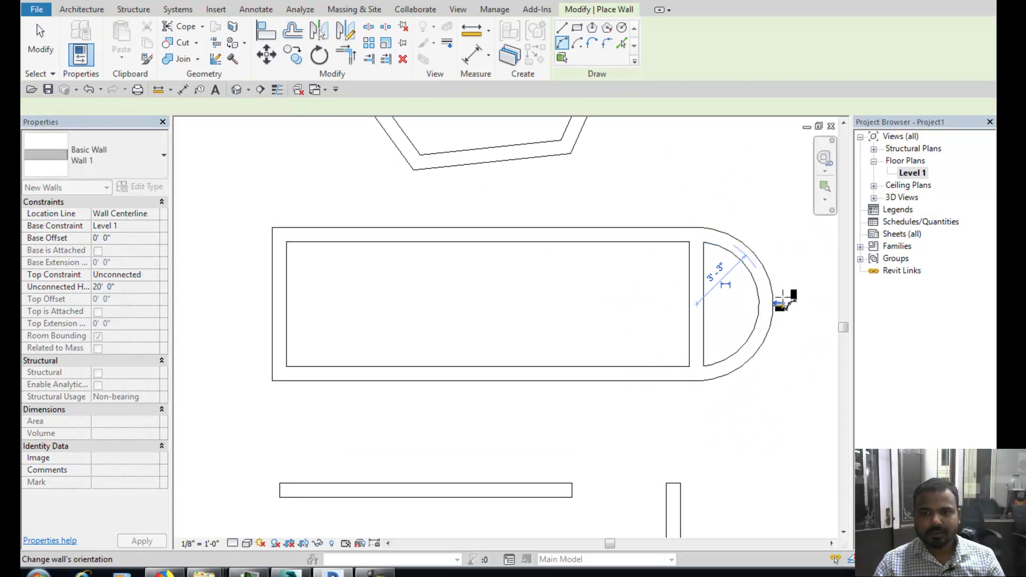
pyautogui.moveTo(779, 294)
pyautogui.mouseDown(button='middle')
pyautogui.moveTo(536, 289)
pyautogui.moveTo(586, 237)
pyautogui.mouseUp(button='middle')
pyautogui.scroll(1, 535, 291)
pyautogui.scroll(1, 582, 235)
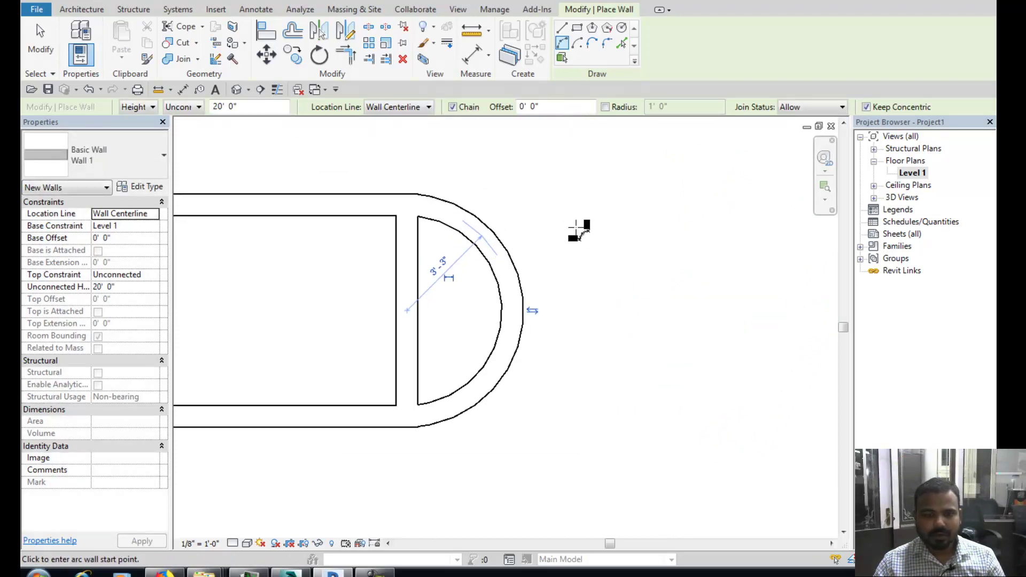
# Take out the short straight wall inside the arc, then zoom out over all the walls
pyautogui.press('Escape')
pyautogui.press('Escape')
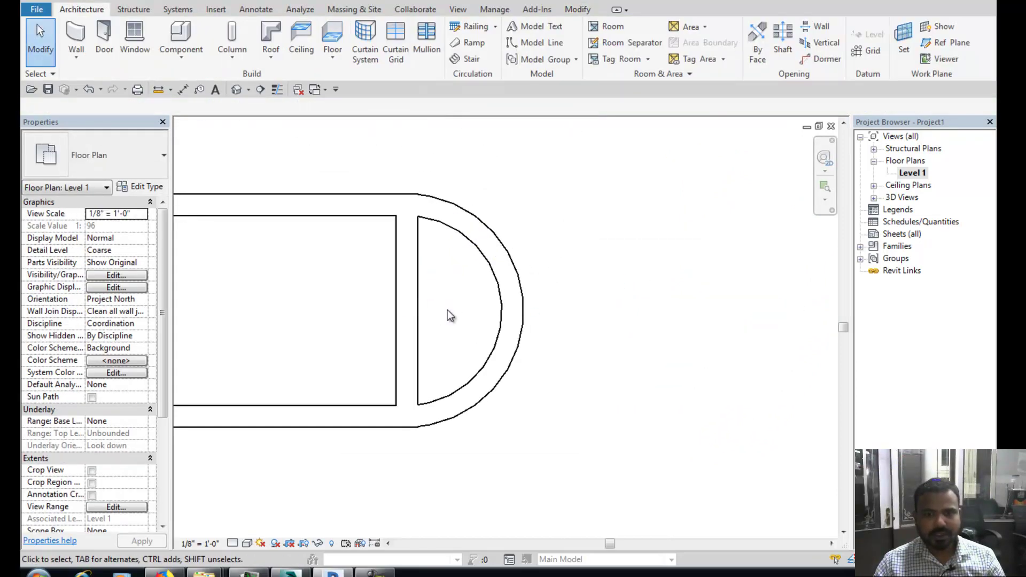
pyautogui.moveTo(448, 310); pyautogui.dragTo(365, 281)
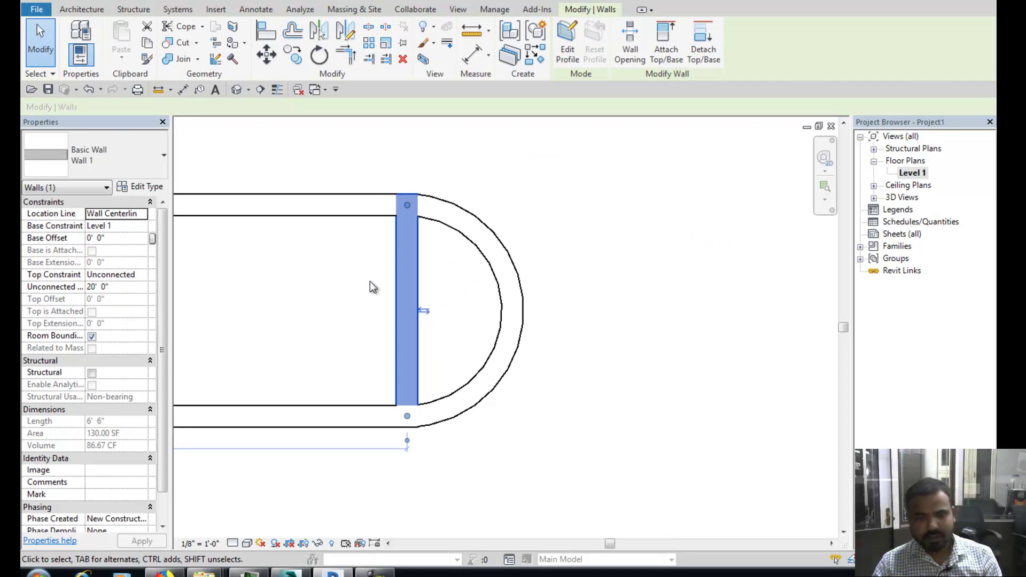
pyautogui.click(370, 281)
pyautogui.scroll(-2, 476, 283)
pyautogui.moveTo(442, 291)
pyautogui.mouseDown(button='middle')
pyautogui.moveTo(508, 283)
pyautogui.moveTo(491, 311)
pyautogui.moveTo(518, 298)
pyautogui.moveTo(506, 315)
pyautogui.mouseUp(button='middle')
pyautogui.scroll(-2, 581, 306)
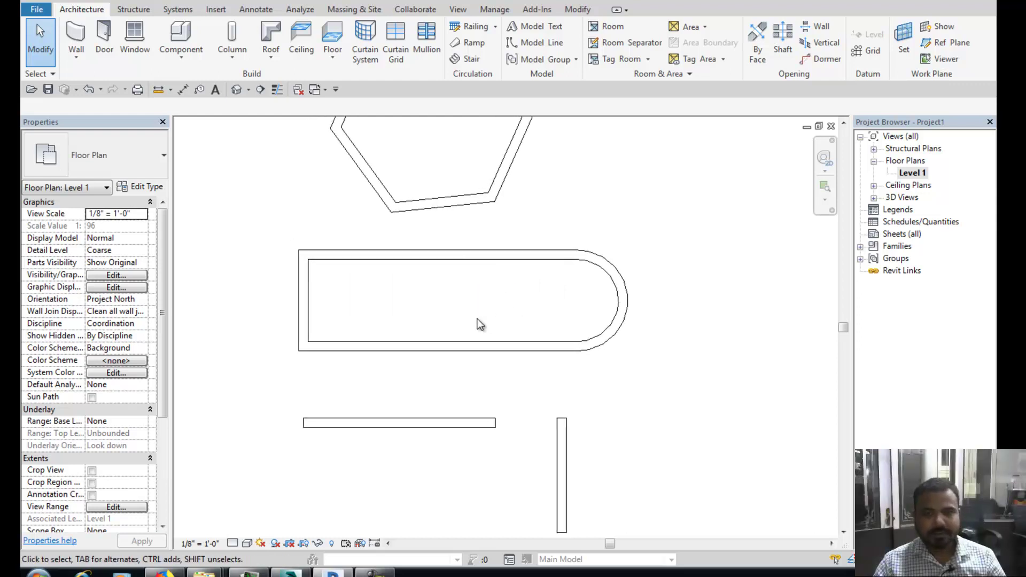
pyautogui.scroll(1, 483, 305)
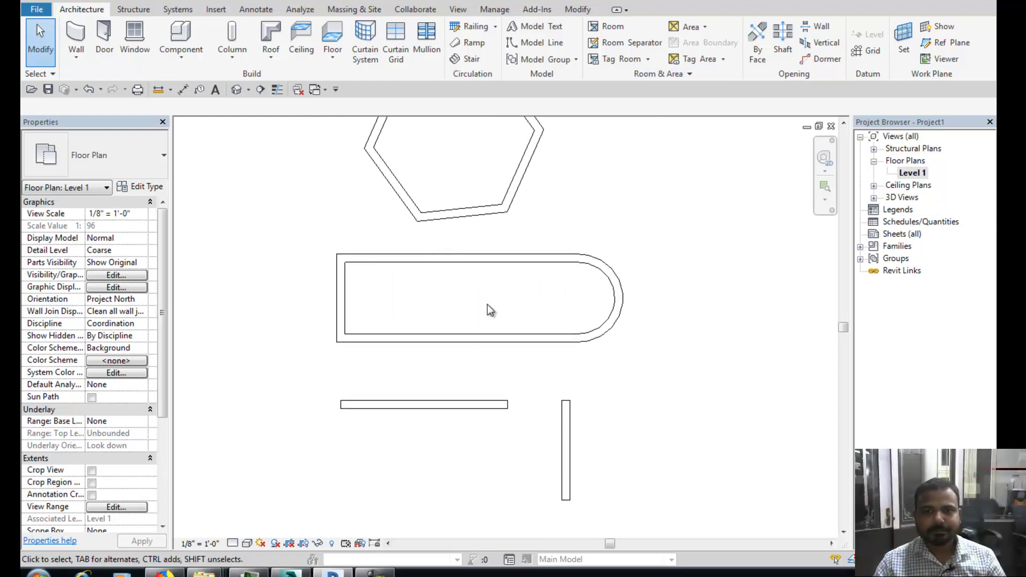
pyautogui.scroll(1, 488, 304)
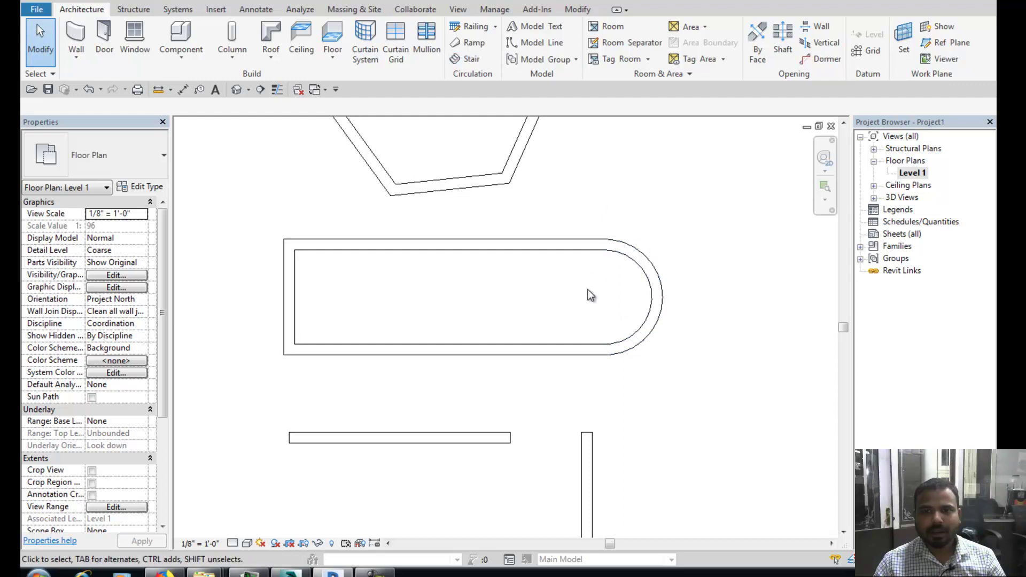
pyautogui.scroll(-1, 589, 211)
pyautogui.moveTo(589, 210); pyautogui.dragTo(588, 254, button='middle')
# Pan across the hexagon and circle walls, then exit the Wall tool with Esc
pyautogui.click(75, 40)
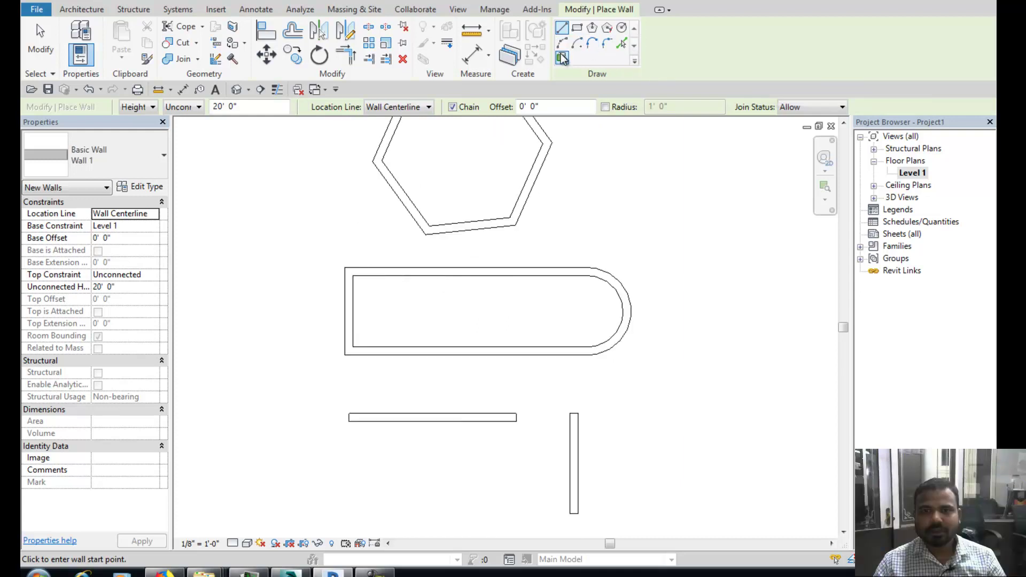
pyautogui.scroll(-1, 588, 213)
pyautogui.scroll(-1, 591, 234)
pyautogui.scroll(-1, 552, 256)
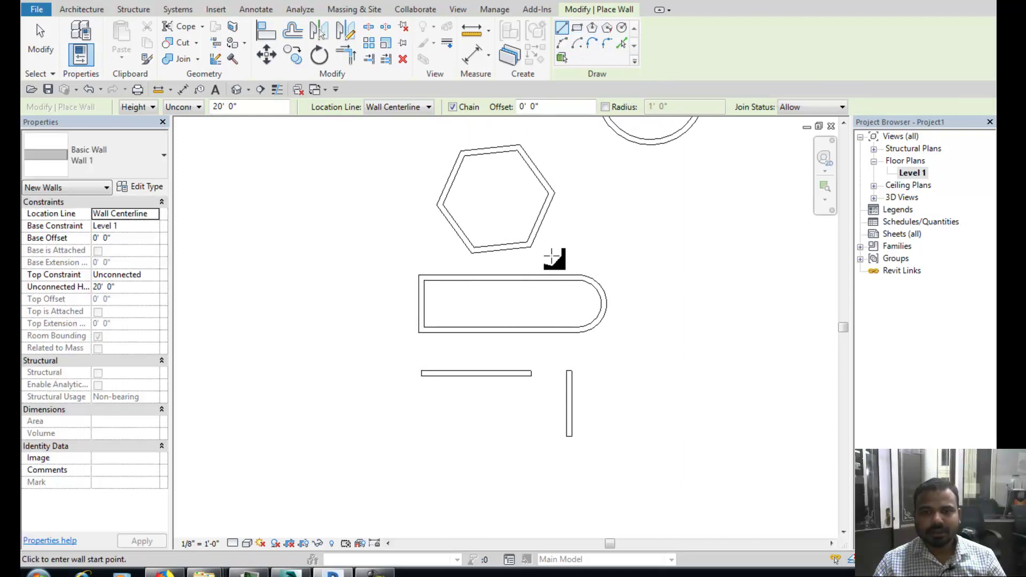
pyautogui.moveTo(545, 230); pyautogui.dragTo(547, 309, button='middle')
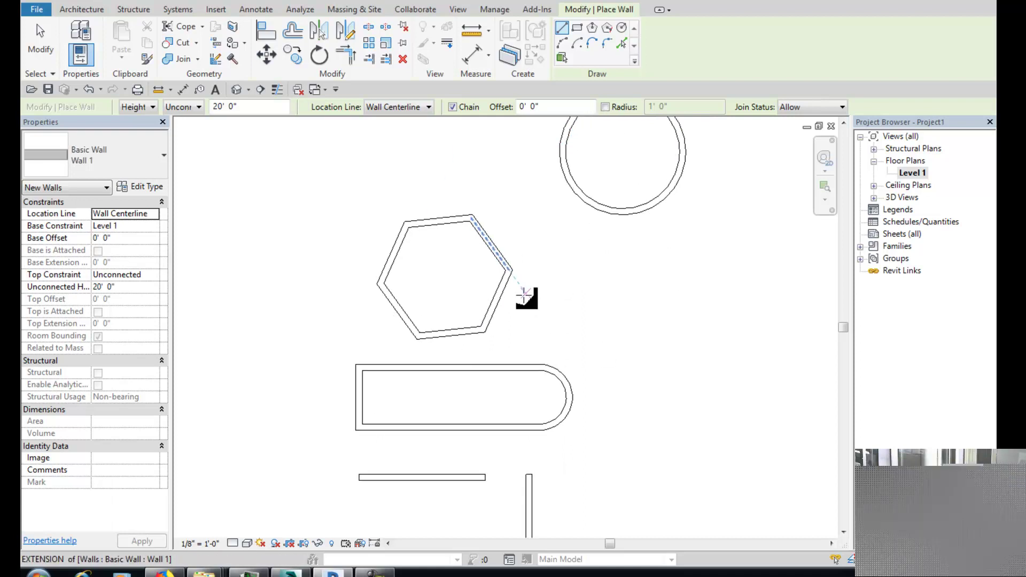
pyautogui.scroll(2, 495, 283)
pyautogui.scroll(-2, 484, 272)
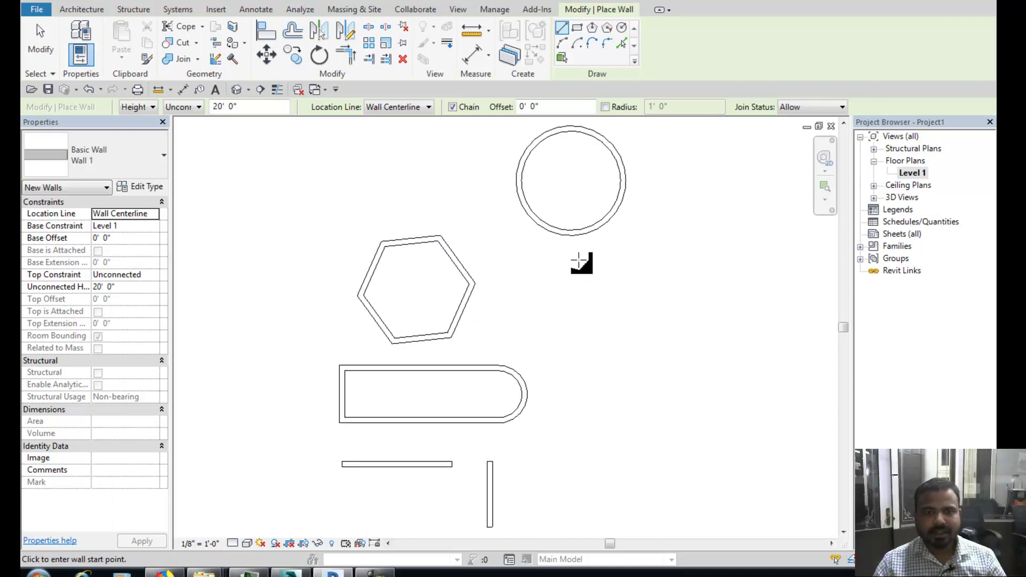
pyautogui.scroll(-2, 497, 245)
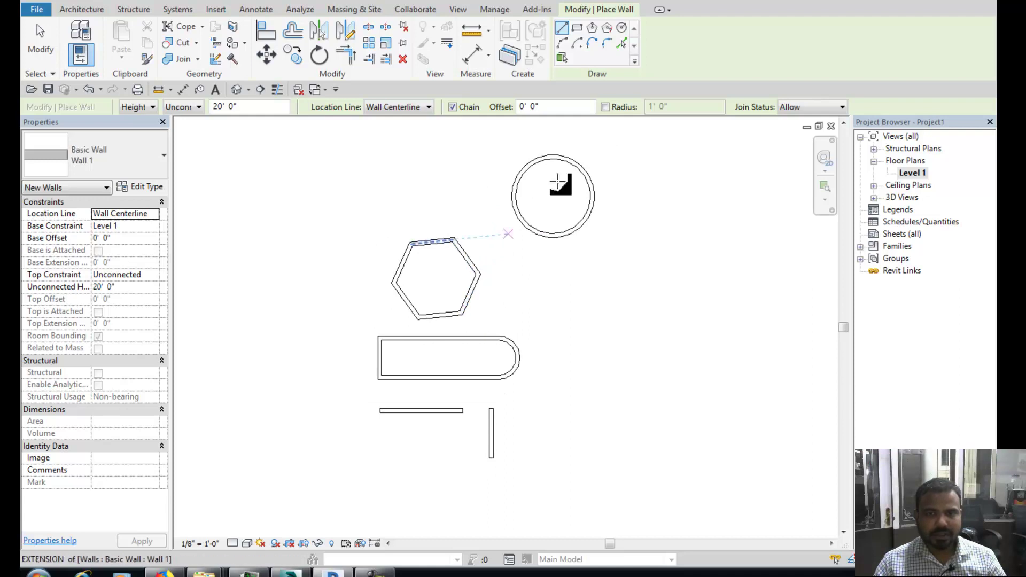
pyautogui.click(102, 10)
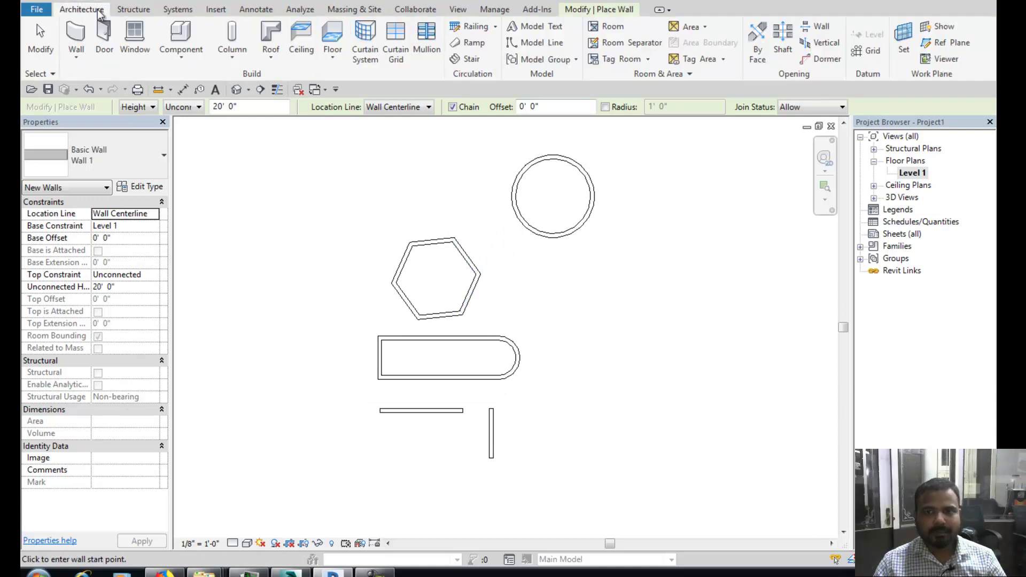
pyautogui.press('Escape')
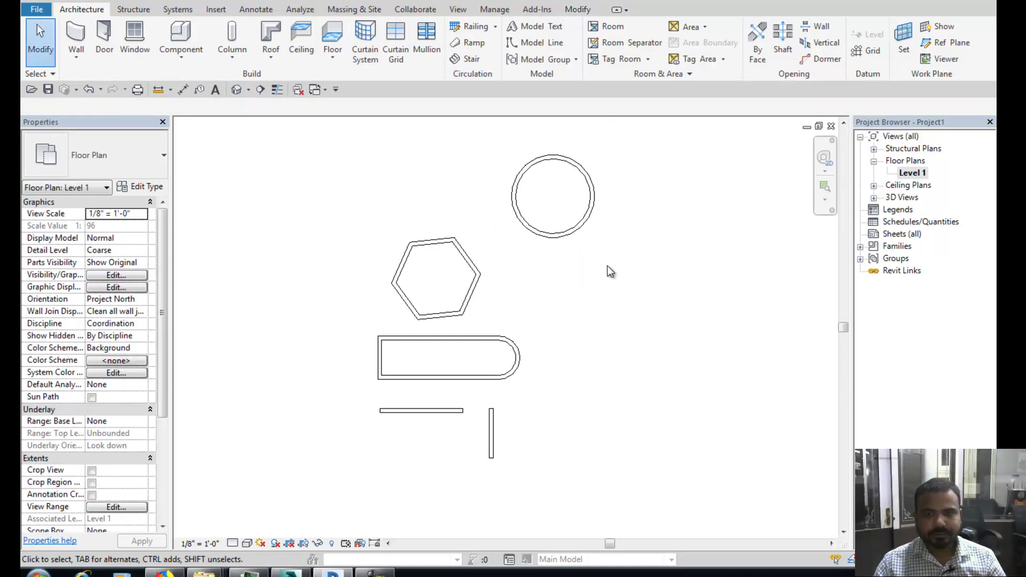
# Select only the rounded-end room's 19' 6" bottom straight wall and centre it in view
pyautogui.moveTo(607, 265); pyautogui.dragTo(473, 151)
pyautogui.scroll(2, 572, 179)
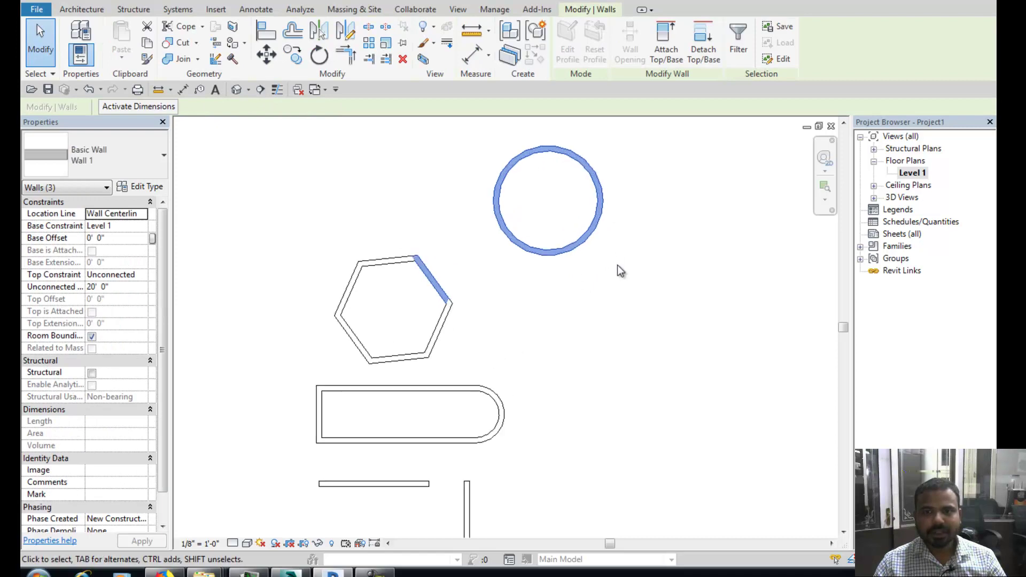
pyautogui.moveTo(629, 283); pyautogui.dragTo(502, 183)
pyautogui.moveTo(693, 150); pyautogui.dragTo(625, 182, button='middle')
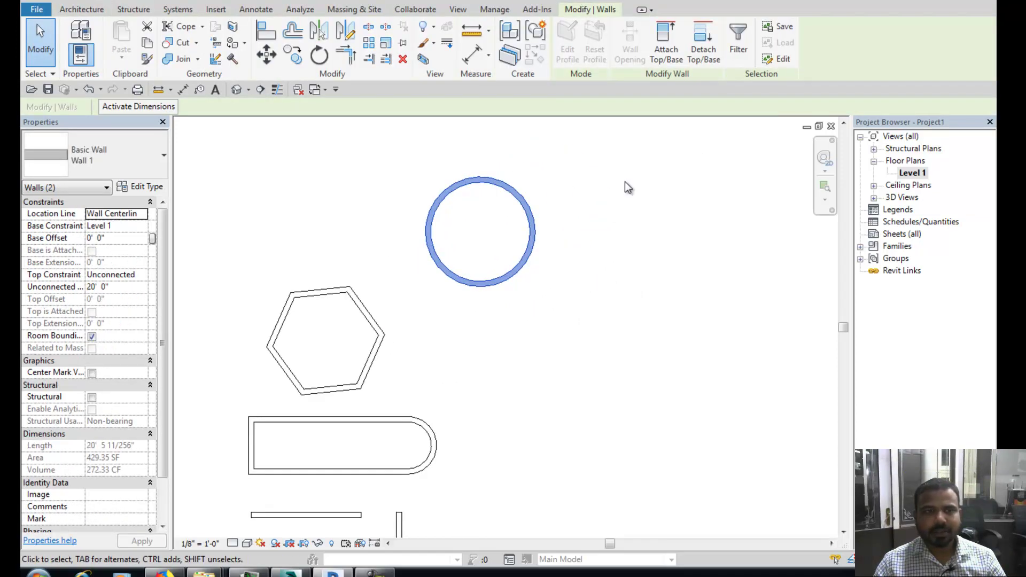
pyautogui.scroll(-2, 592, 217)
pyautogui.scroll(1, 608, 208)
pyautogui.click(419, 412)
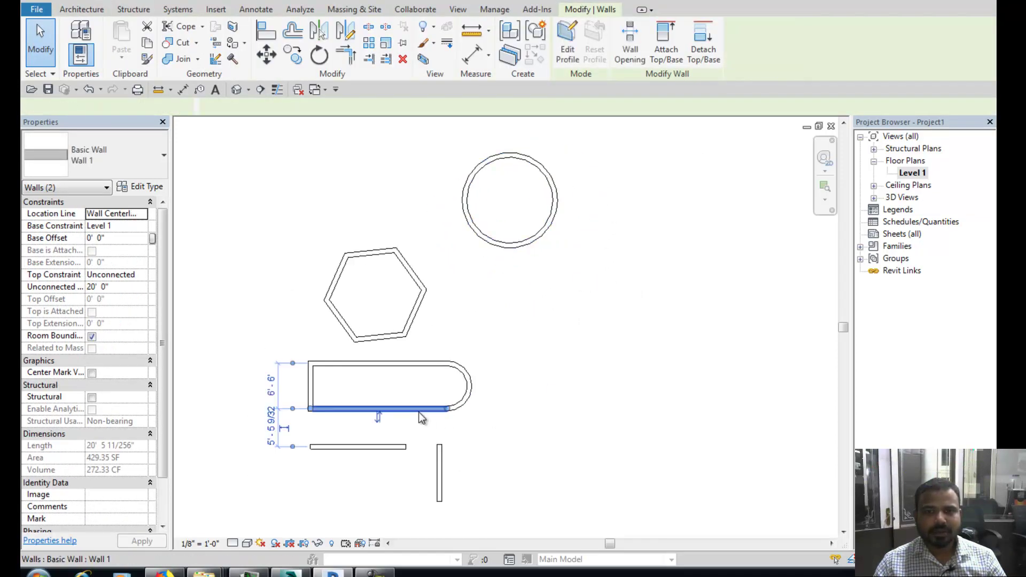
pyautogui.moveTo(556, 341); pyautogui.dragTo(736, 268, button='middle')
pyautogui.scroll(2, 639, 311)
pyautogui.scroll(2, 640, 312)
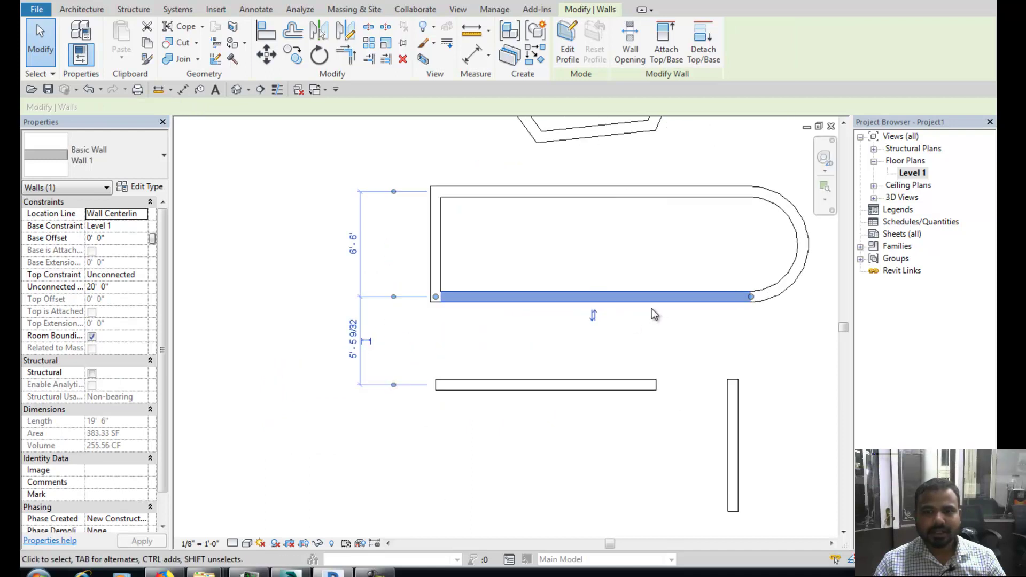
pyautogui.moveTo(652, 314)
pyautogui.mouseDown(button='middle')
pyautogui.moveTo(405, 351)
pyautogui.moveTo(573, 349)
pyautogui.mouseUp(button='middle')
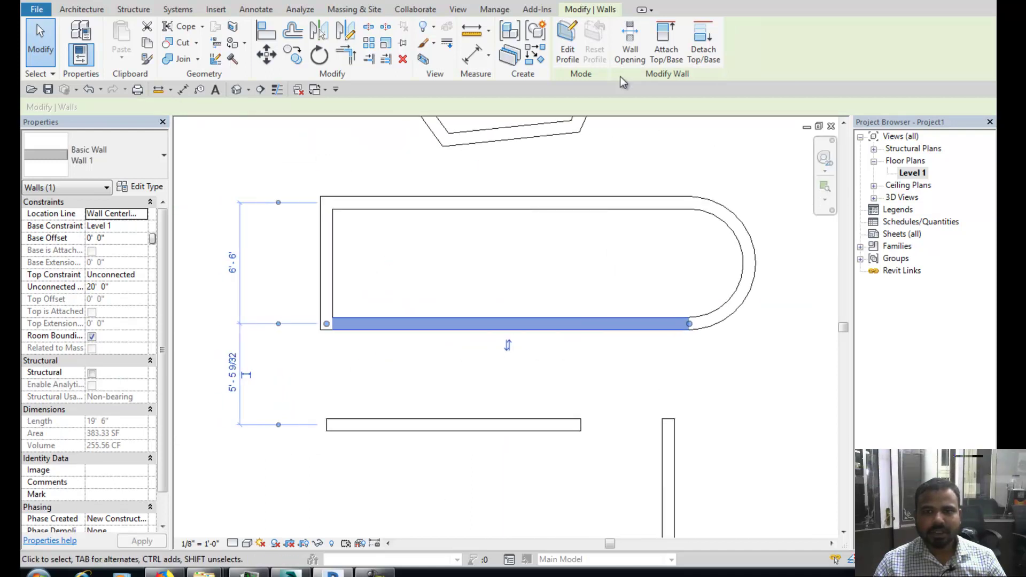
# Start Edit Profile on the bottom wall and open it in the 3D view
pyautogui.click(567, 53)
pyautogui.click(521, 356)
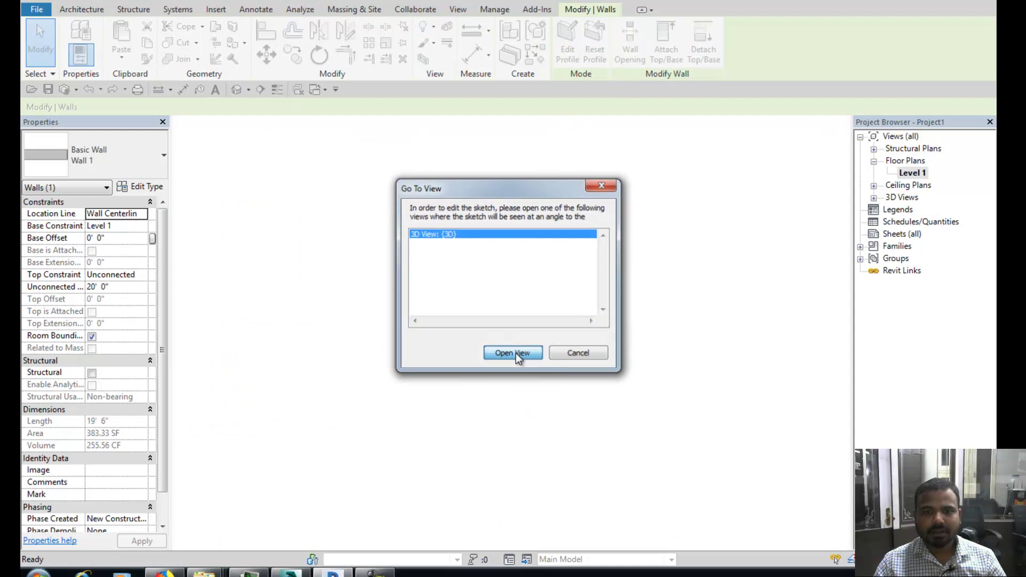
pyautogui.scroll(3, 437, 325)
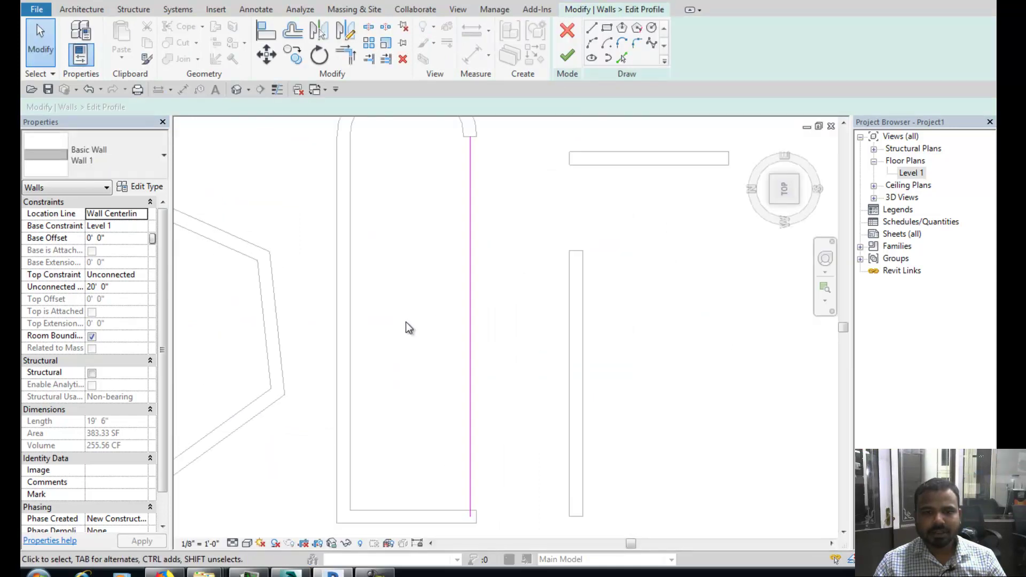
pyautogui.scroll(-1, 409, 328)
pyautogui.scroll(-1, 436, 305)
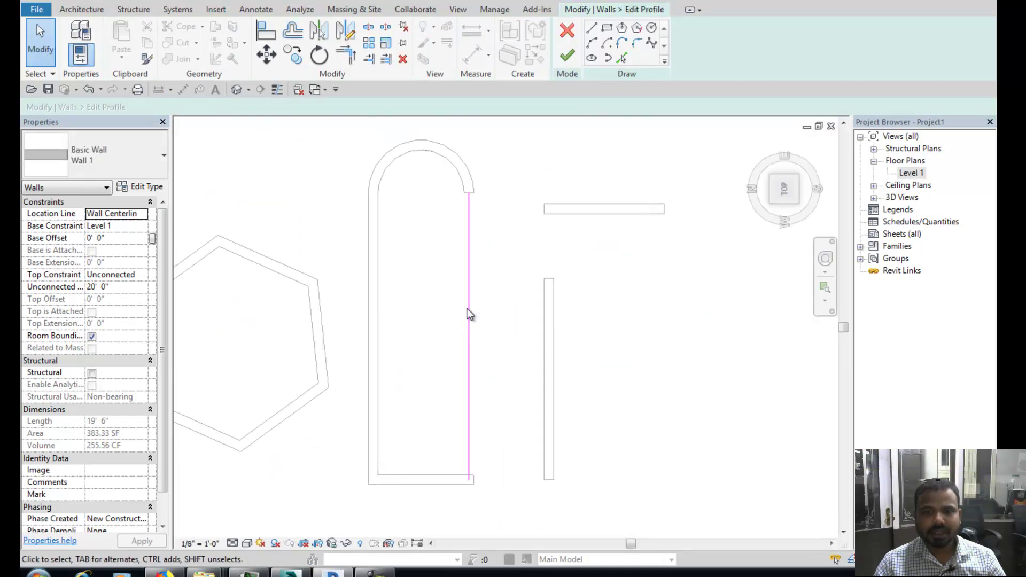
pyautogui.click(798, 203)
pyautogui.scroll(2, 623, 355)
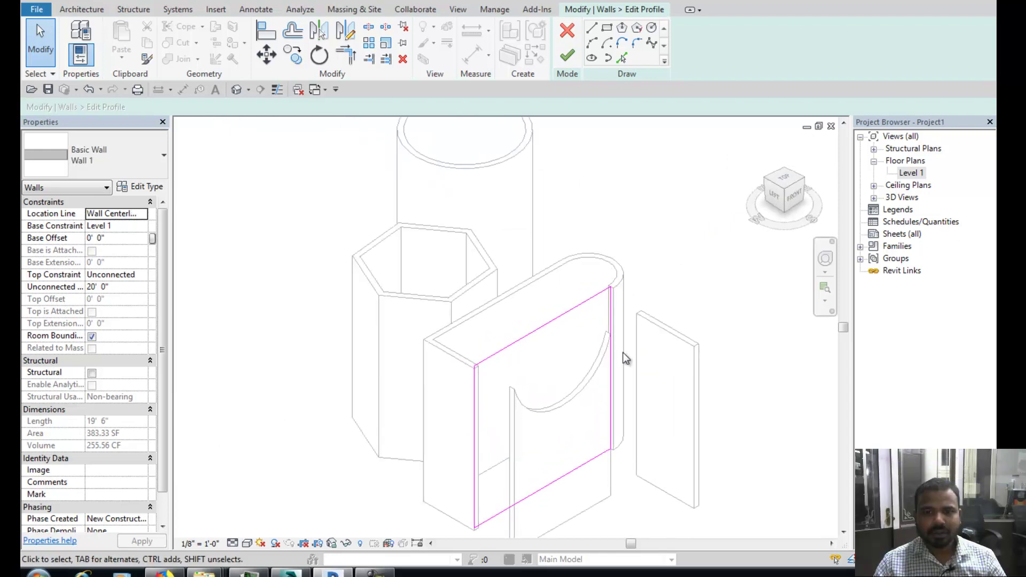
pyautogui.scroll(2, 582, 358)
pyautogui.moveTo(582, 358)
pyautogui.mouseDown(button='middle')
pyautogui.moveTo(532, 317)
pyautogui.moveTo(424, 294)
pyautogui.moveTo(420, 265)
pyautogui.mouseUp(button='middle')
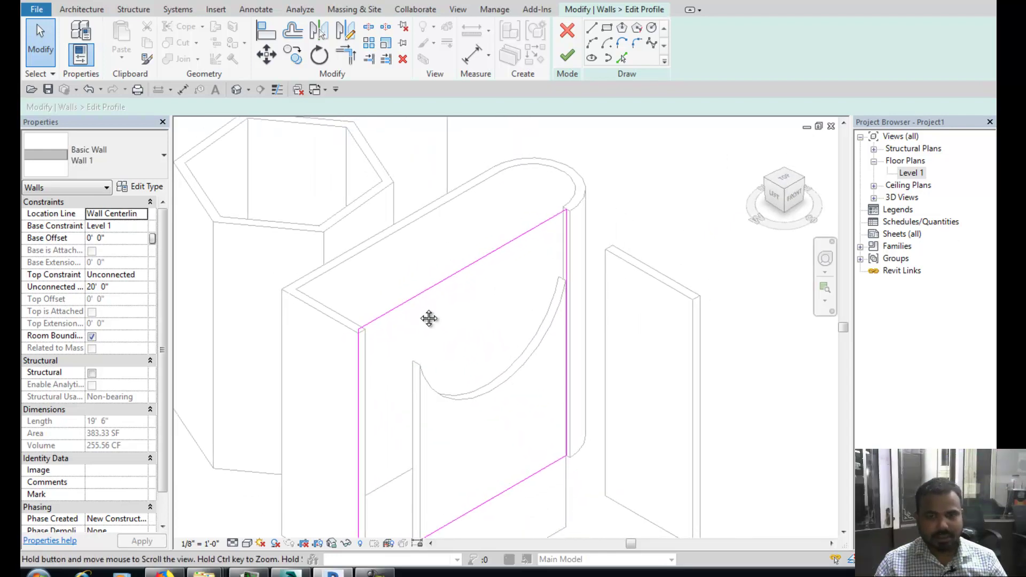
# Turn the ViewCube to the left-front corner and orbit to an isometric view of the outline
pyautogui.press('alt')
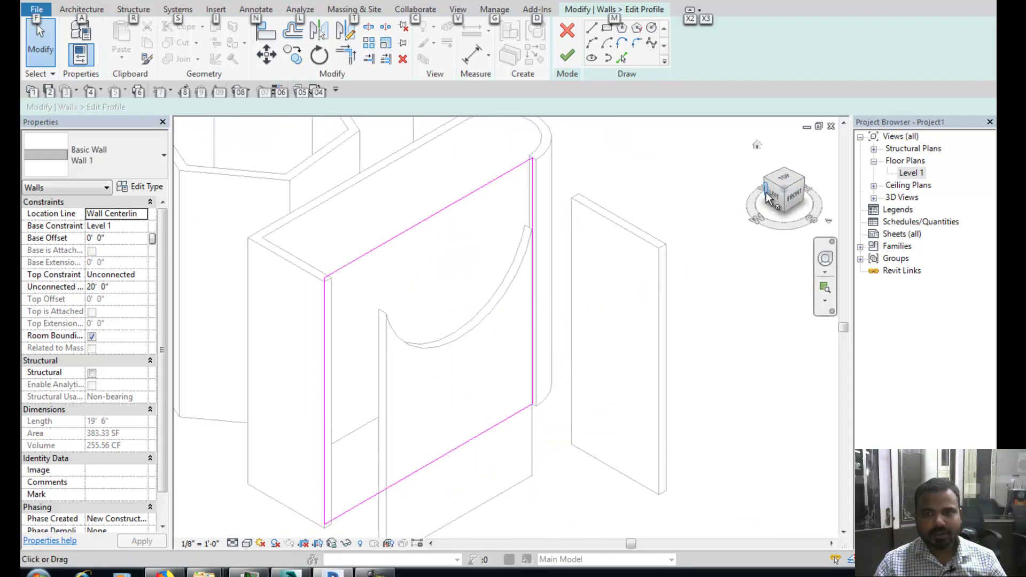
pyautogui.click(768, 198)
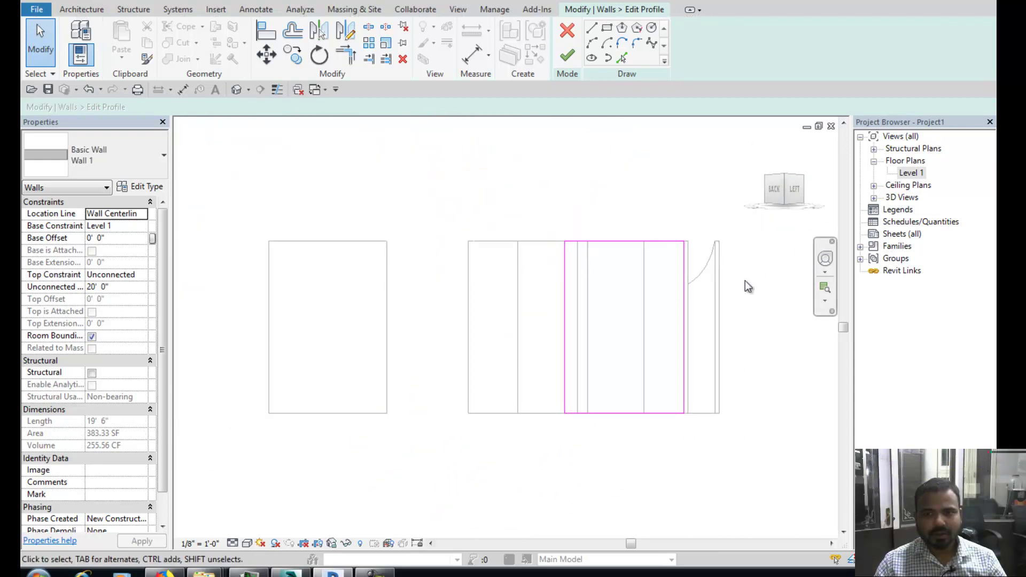
pyautogui.click(802, 194)
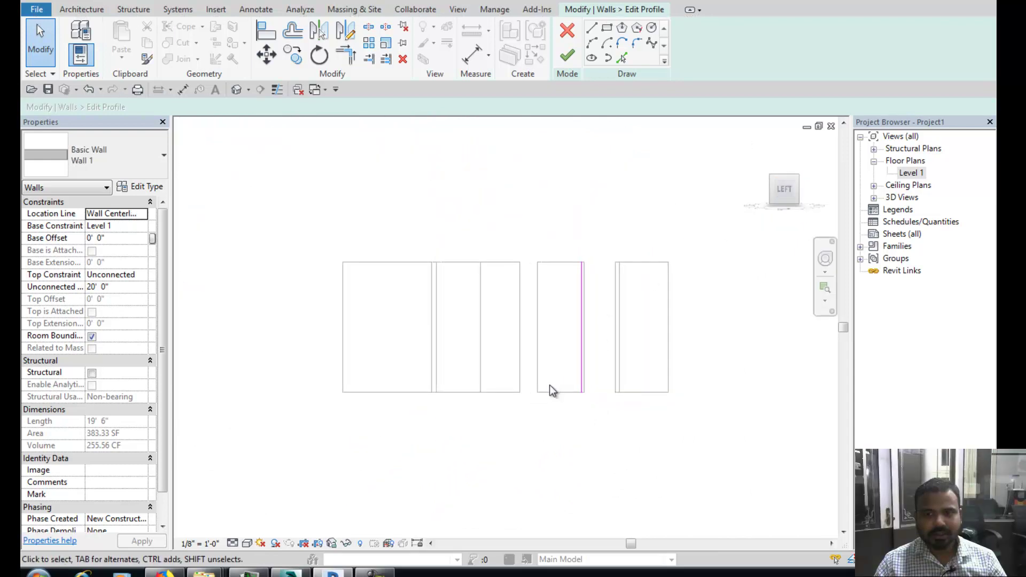
pyautogui.click(798, 191)
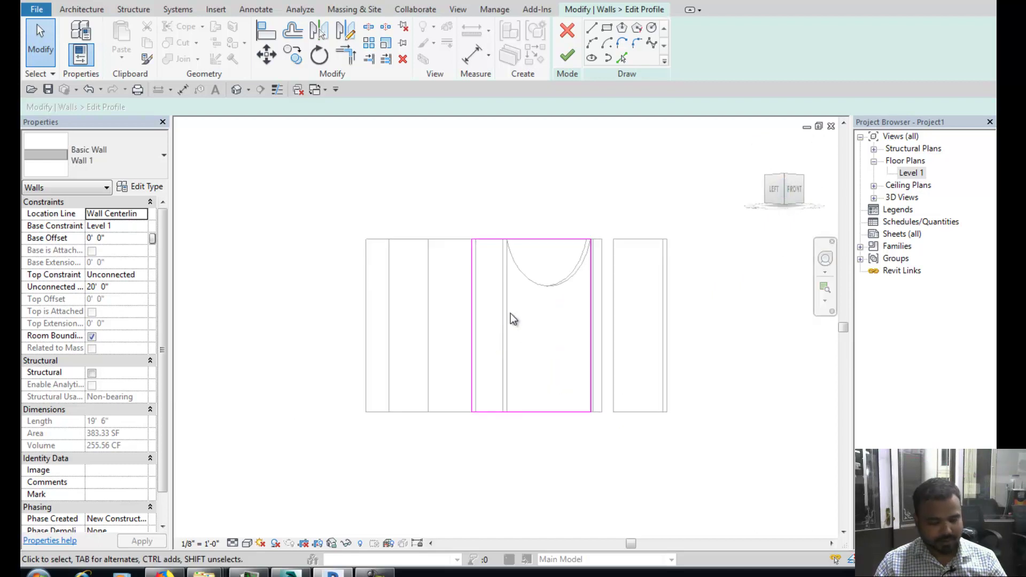
pyautogui.keyDown('shift'); pyautogui.moveTo(513, 323); pyautogui.dragTo(604, 417, button='middle'); pyautogui.keyUp('shift')
pyautogui.scroll(1, 528, 363)
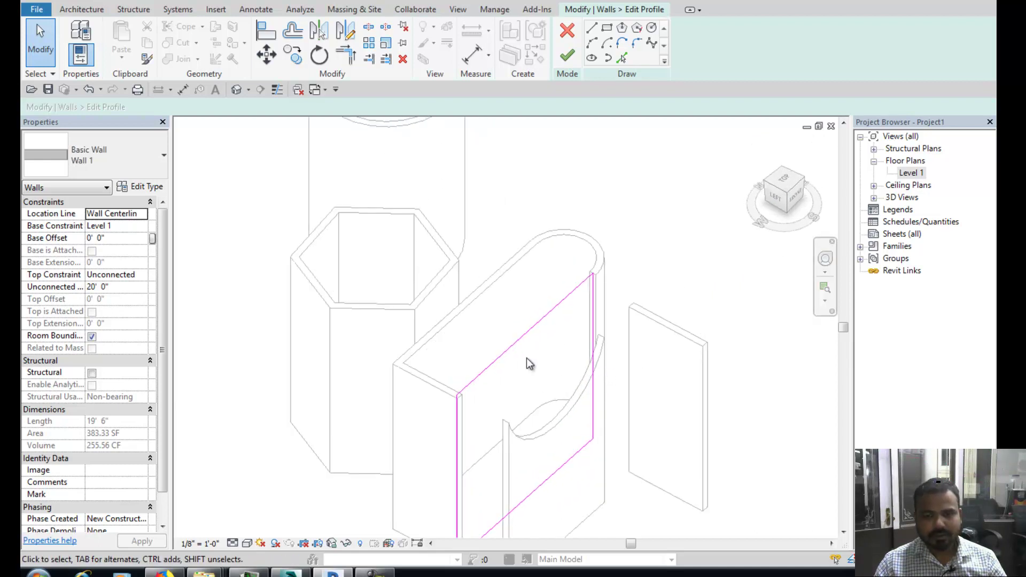
pyautogui.scroll(2, 523, 362)
pyautogui.scroll(2, 401, 270)
pyautogui.scroll(2, 394, 268)
# Sketch a rectangle about 9' 1" by 7' 2" inside the wall's profile outline
pyautogui.scroll(1, 395, 267)
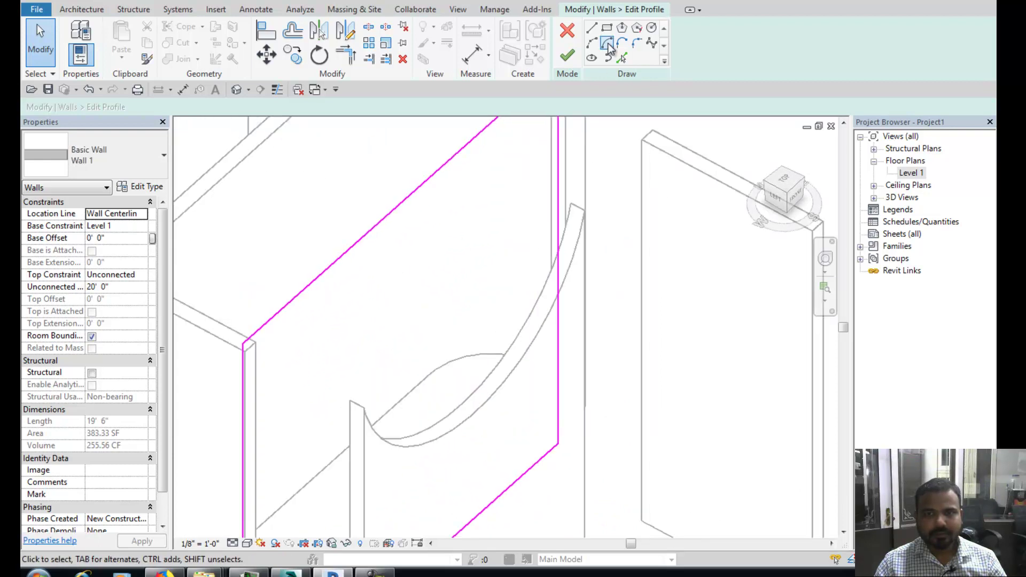
pyautogui.click(608, 30)
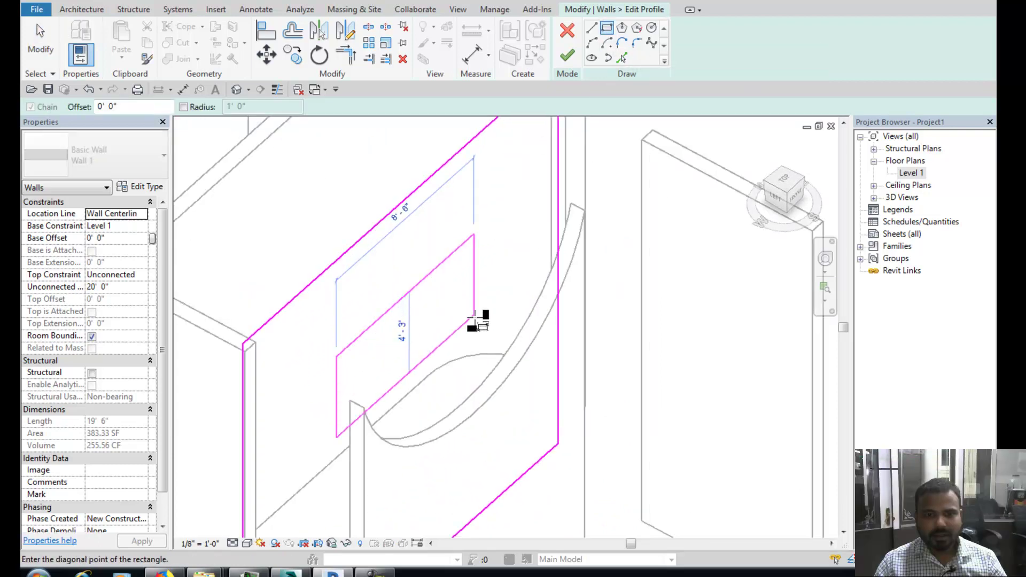
pyautogui.click(484, 367)
pyautogui.scroll(-1, 497, 342)
pyautogui.scroll(-1, 508, 326)
pyautogui.scroll(-1, 485, 321)
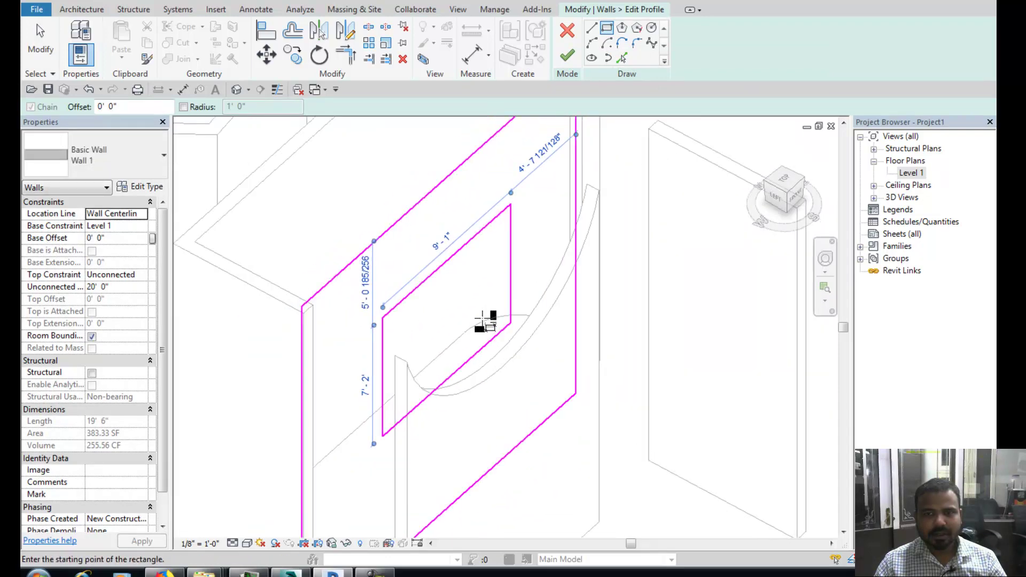
pyautogui.scroll(1, 486, 320)
pyautogui.scroll(1, 491, 321)
pyautogui.scroll(-1, 498, 319)
pyautogui.scroll(-1, 508, 318)
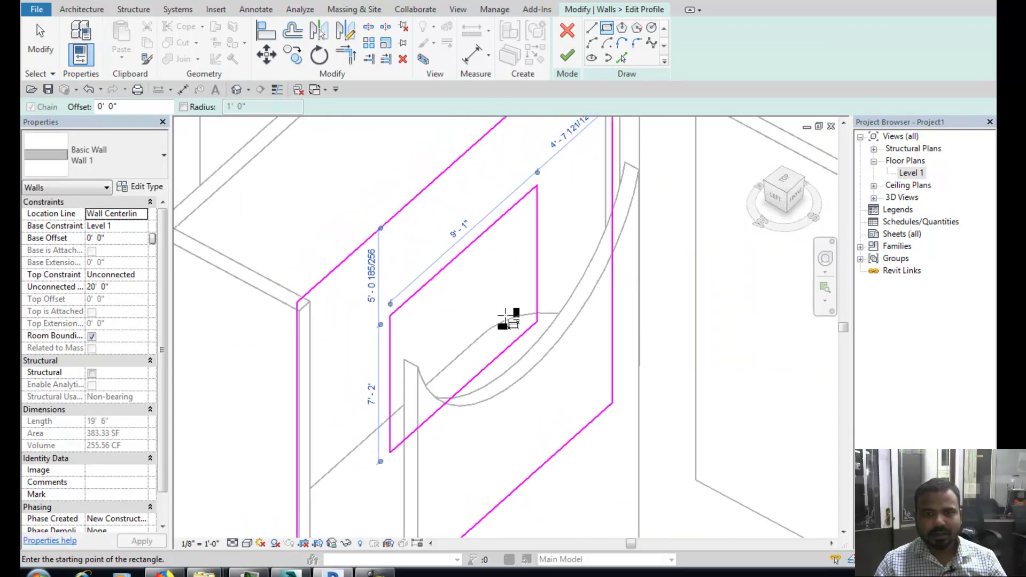
# Finish the profile edit, cutting the opening and reducing the wall area to 318.24 SF
pyautogui.click(568, 54)
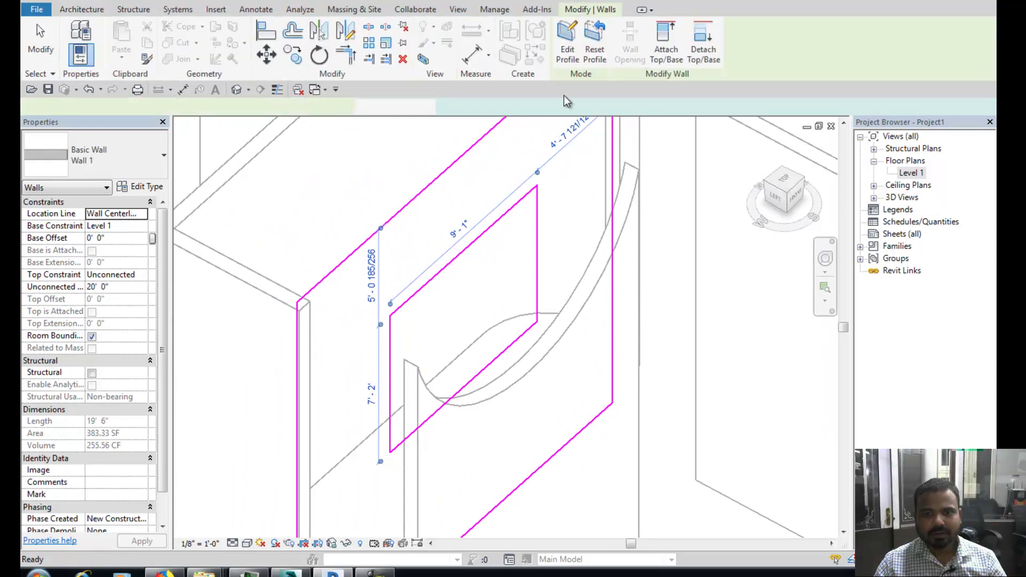
pyautogui.scroll(-2, 602, 396)
pyautogui.scroll(2, 538, 281)
pyautogui.moveTo(538, 280)
pyautogui.mouseDown(button='middle')
pyautogui.moveTo(568, 252)
pyautogui.moveTo(551, 268)
pyautogui.mouseUp(button='middle')
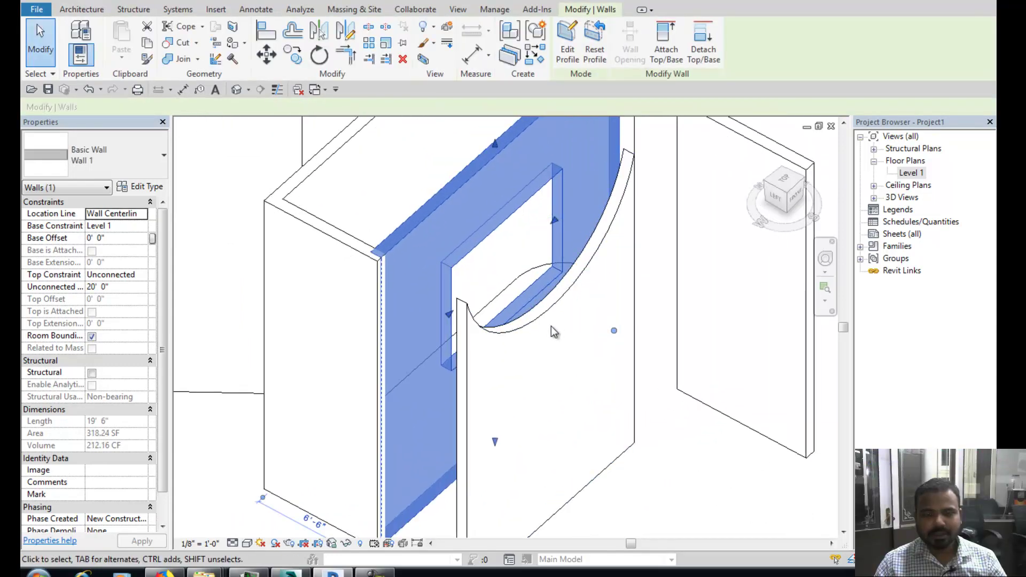
pyautogui.scroll(1, 541, 252)
pyautogui.scroll(1, 484, 241)
pyautogui.scroll(-1, 489, 262)
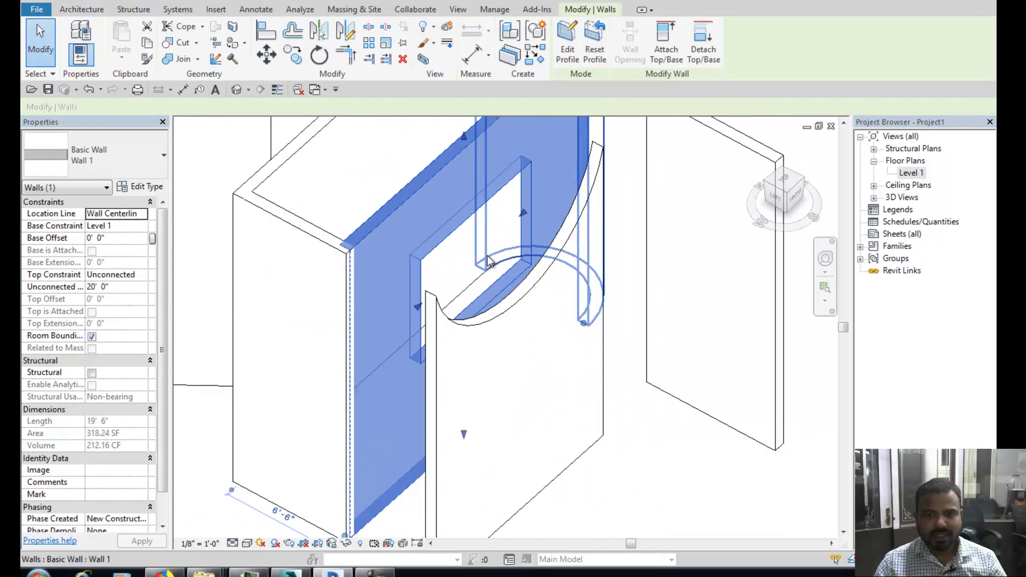
# Move the curved-top wall down to a lower position
pyautogui.click(662, 458)
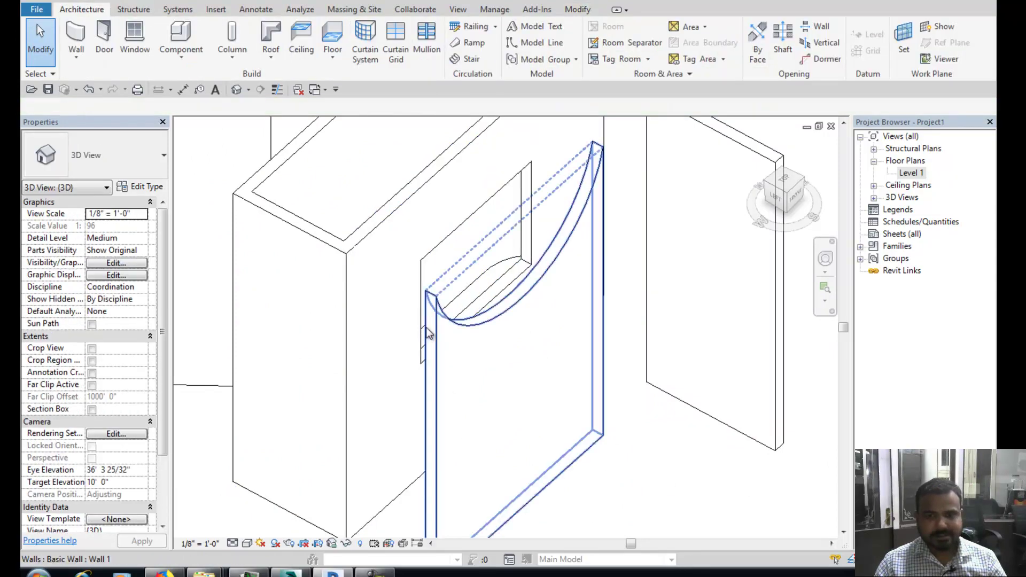
pyautogui.click(485, 328)
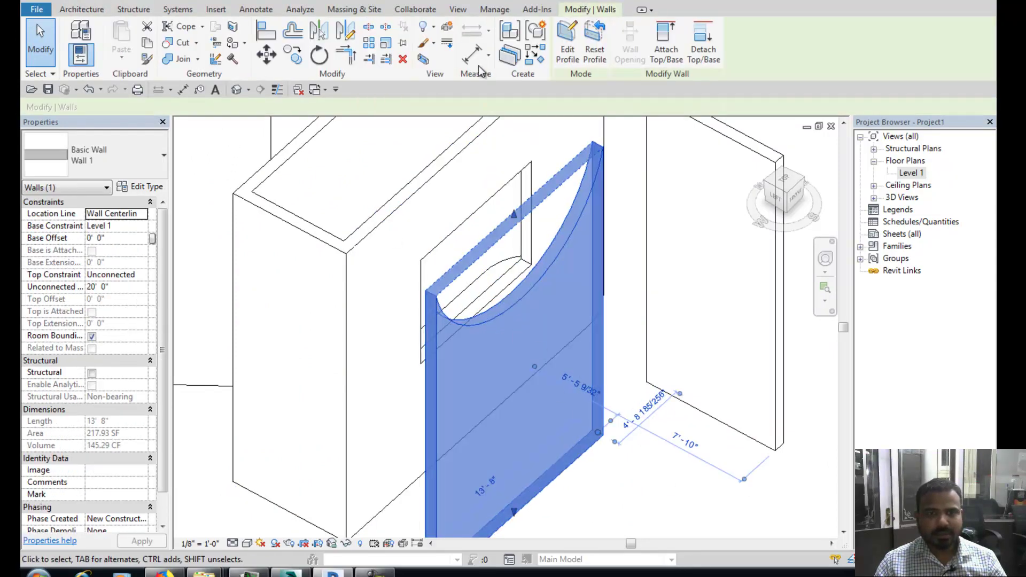
pyautogui.click(277, 60)
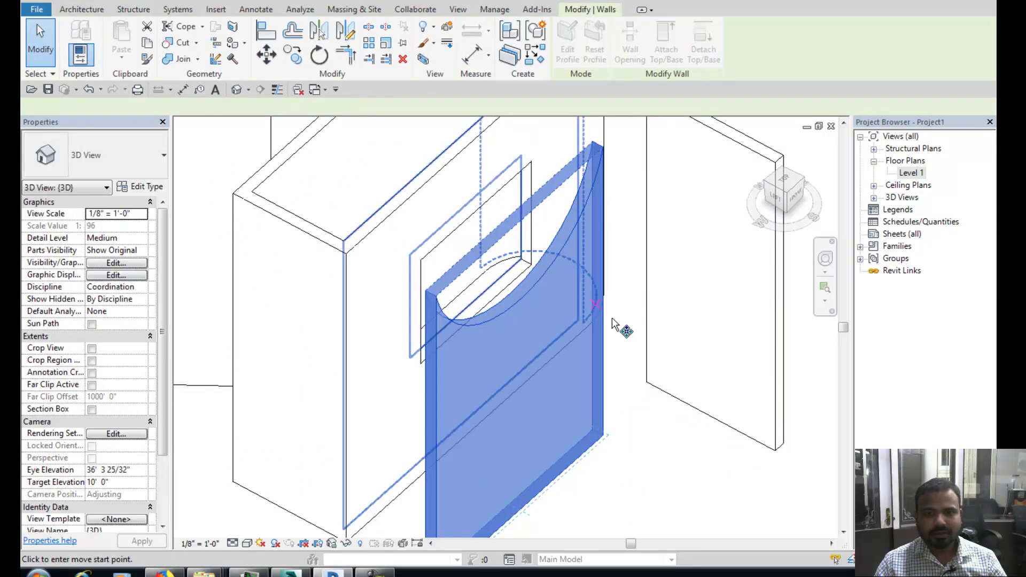
pyautogui.click(508, 321)
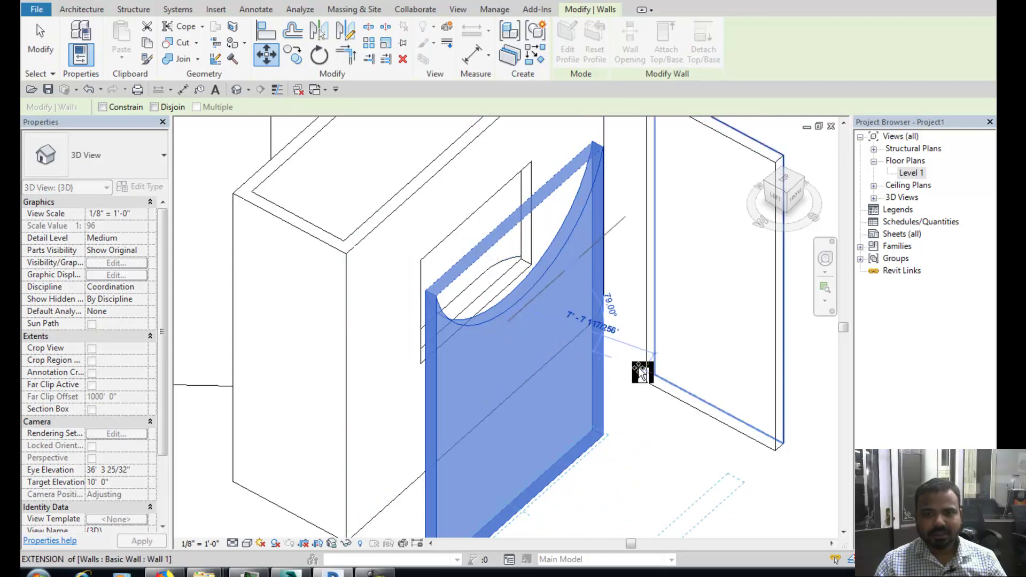
pyautogui.click(508, 362)
pyautogui.press('Escape')
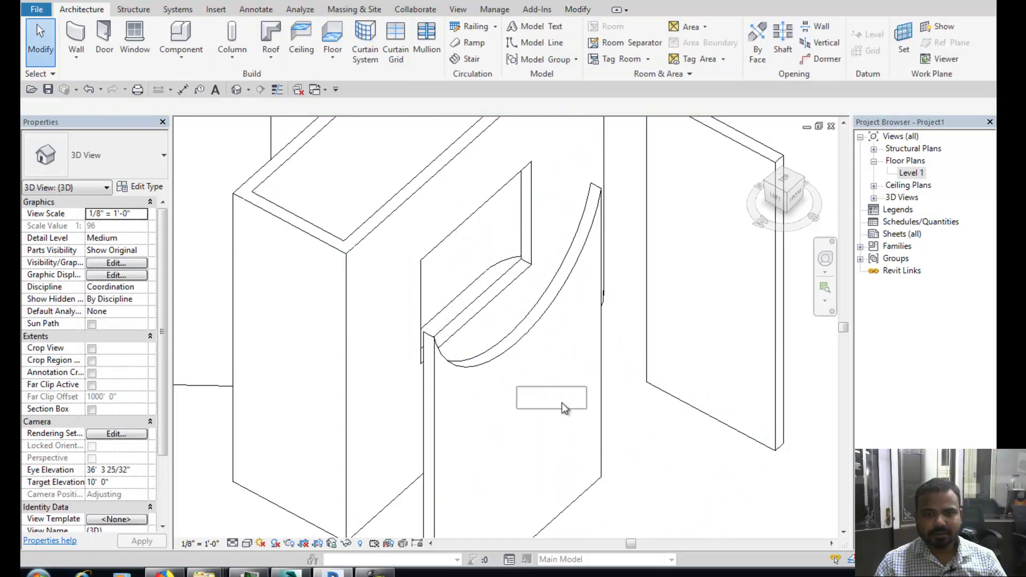
# Reselect the curved-top wall and cancel an accidental RS room separation command
pyautogui.click(508, 347)
pyautogui.scroll(-2, 550, 367)
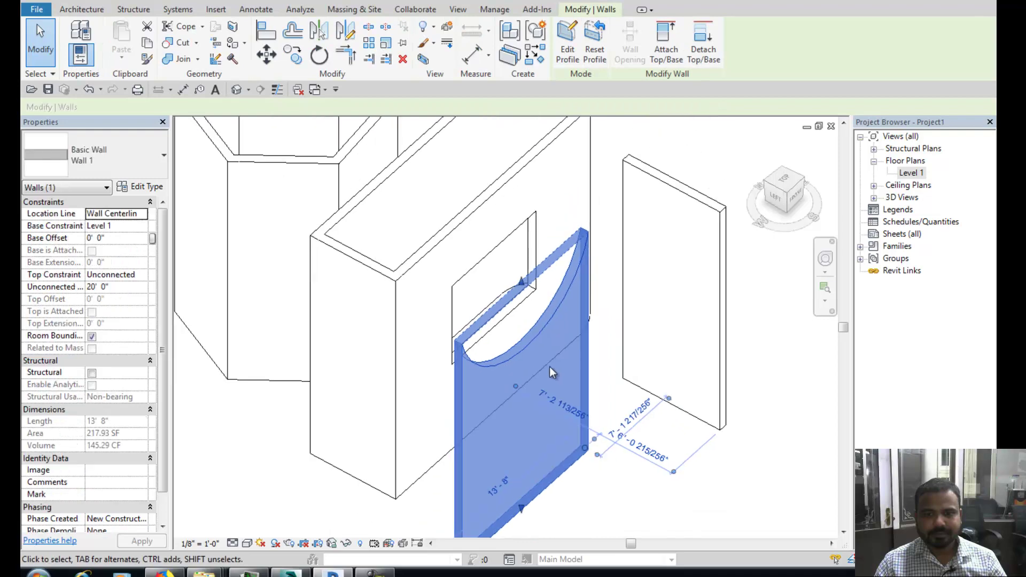
pyautogui.moveTo(550, 367); pyautogui.dragTo(551, 296, button='middle')
pyautogui.scroll(2, 550, 296)
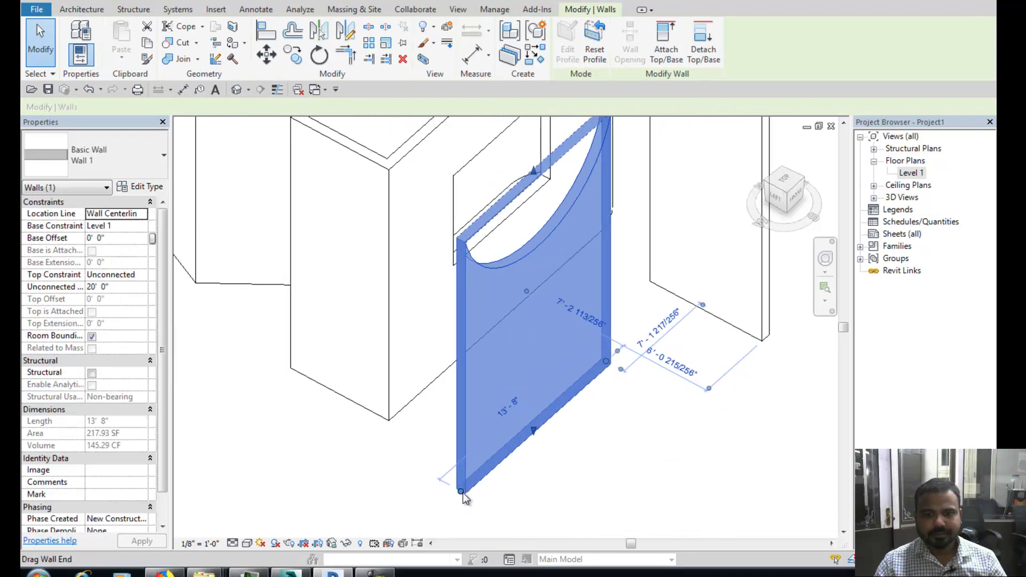
pyautogui.press('r')
pyautogui.press('s')
pyautogui.press('Escape')
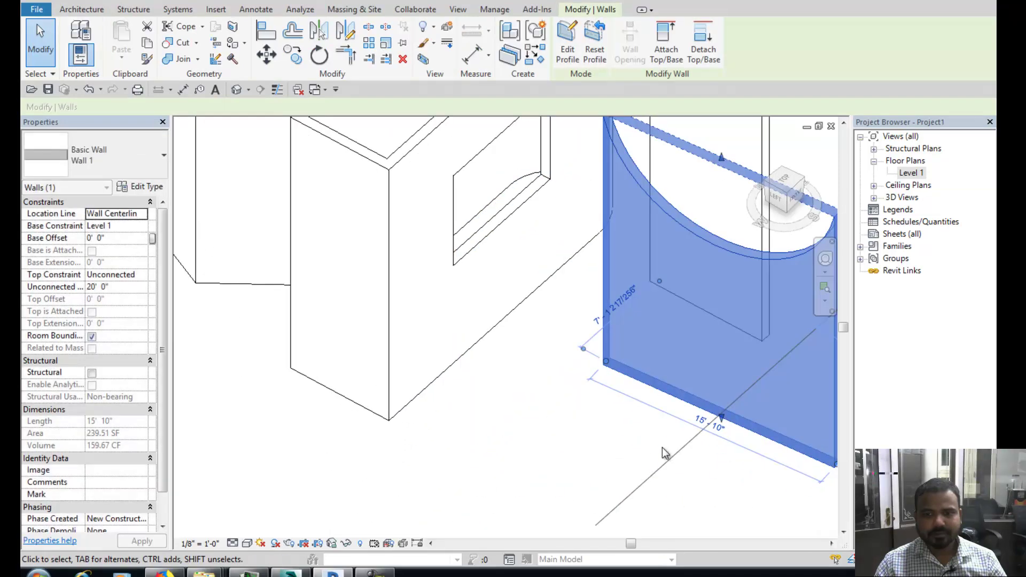
pyautogui.press('Escape')
# Zoom, pan and orbit to review the whole model including the wall opening
pyautogui.scroll(2, 541, 429)
pyautogui.scroll(1, 545, 477)
pyautogui.scroll(2, 472, 208)
pyautogui.scroll(1, 497, 209)
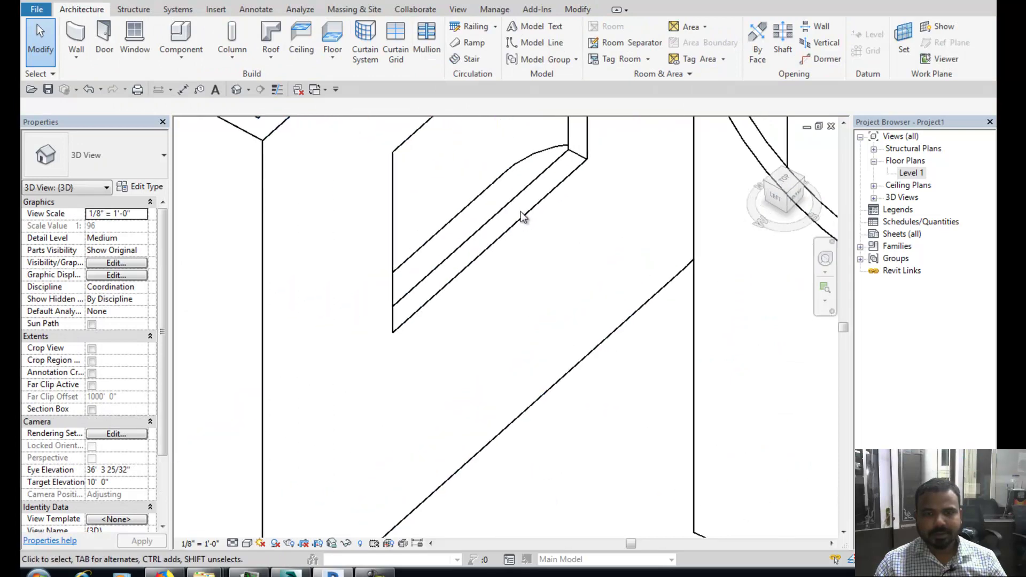
pyautogui.scroll(1, 481, 294)
pyautogui.scroll(1, 459, 311)
pyautogui.scroll(-2, 456, 294)
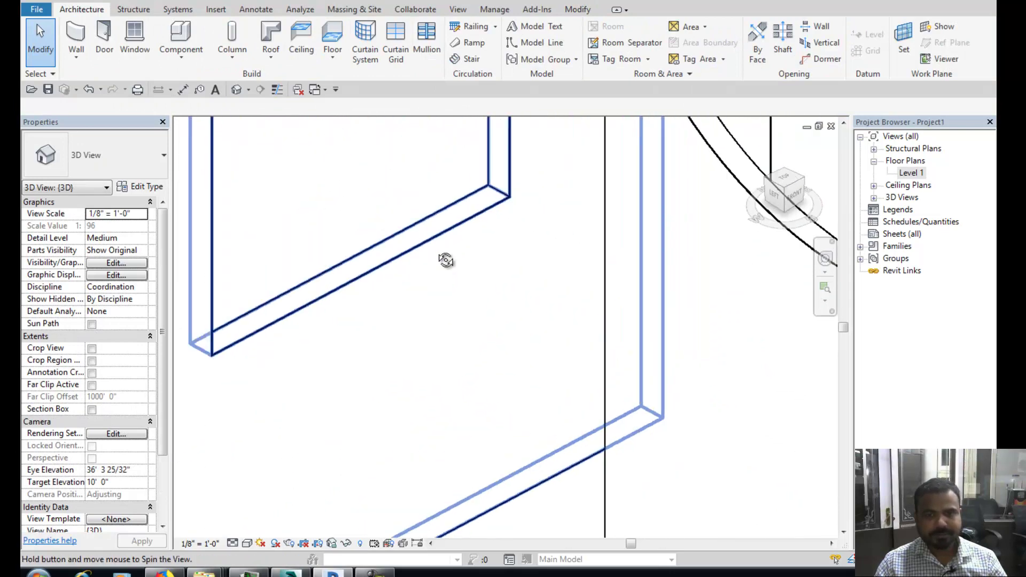
pyautogui.scroll(-2, 373, 220)
pyautogui.moveTo(535, 321); pyautogui.dragTo(650, 379, button='middle')
pyautogui.scroll(3, 523, 323)
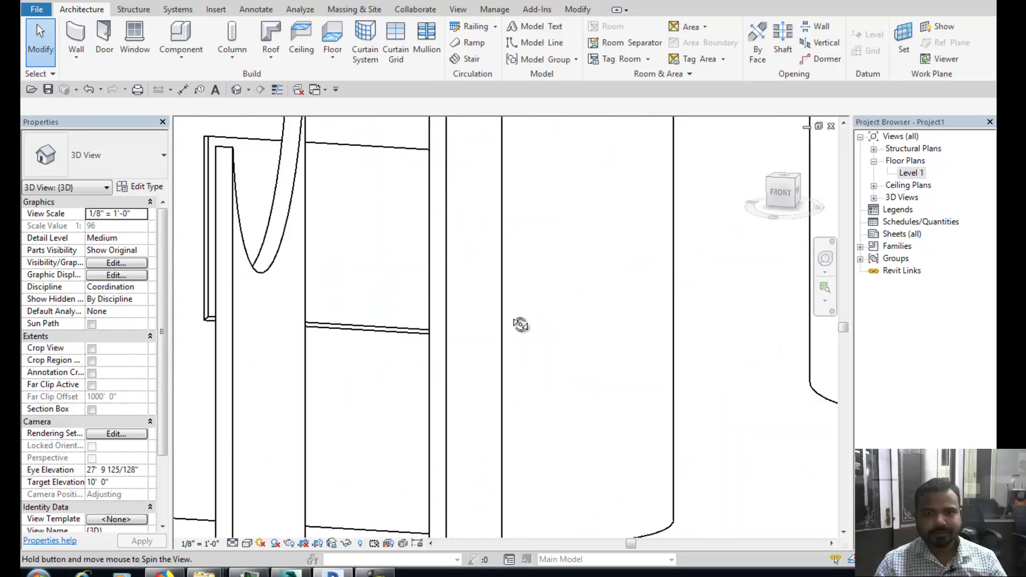
pyautogui.scroll(-3, 499, 328)
pyautogui.scroll(2, 556, 381)
pyautogui.scroll(-3, 556, 380)
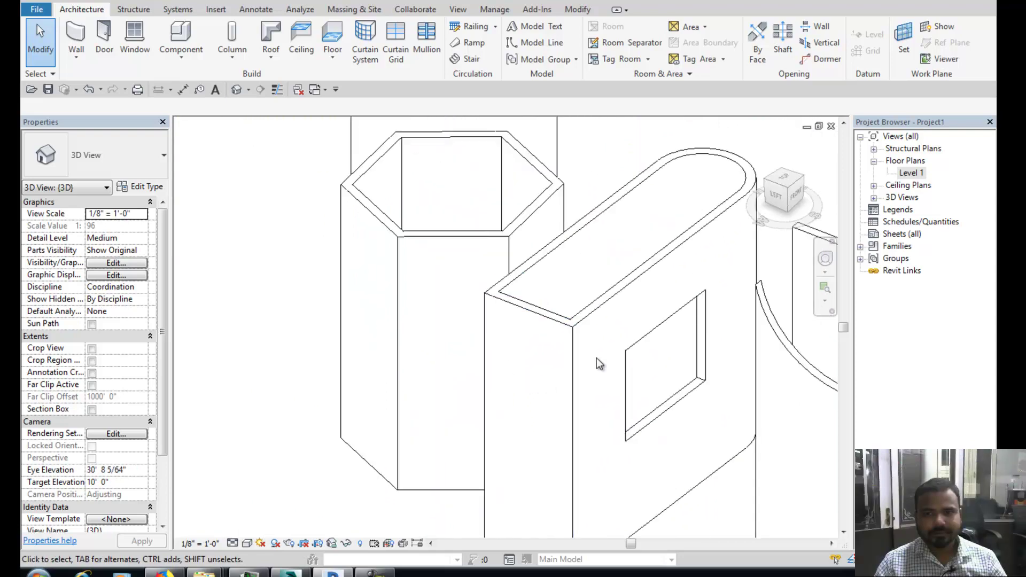
pyautogui.scroll(-2, 435, 373)
pyautogui.moveTo(426, 367)
pyautogui.keyDown('shift'); pyautogui.mouseDown(button='middle')
pyautogui.moveTo(543, 428)
pyautogui.moveTo(609, 403)
pyautogui.moveTo(479, 467)
pyautogui.mouseUp(button='middle'); pyautogui.keyUp('shift')
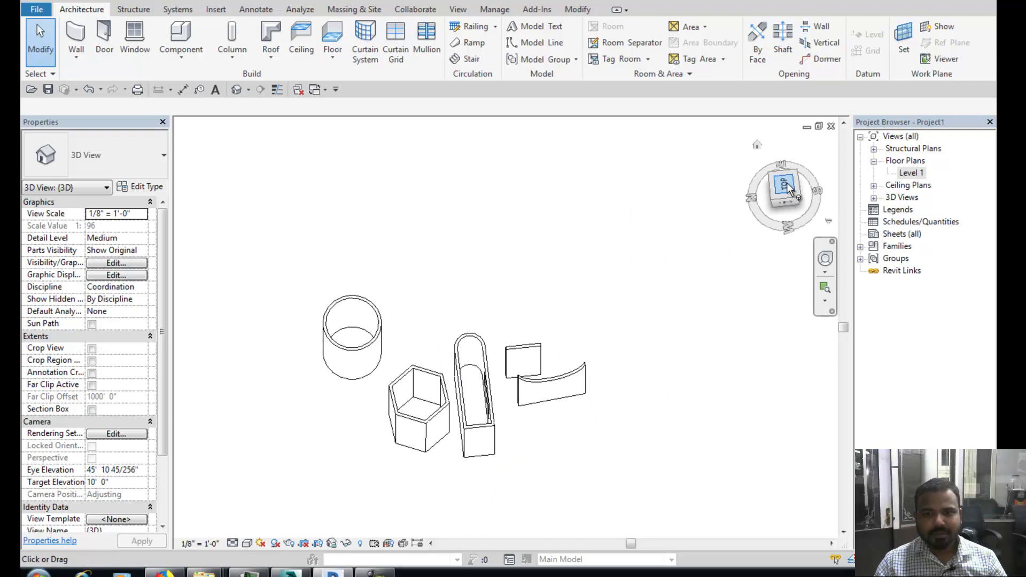
# Switch to the Top view, then window-select and delete every wall
pyautogui.click(788, 189)
pyautogui.moveTo(276, 178); pyautogui.dragTo(762, 524)
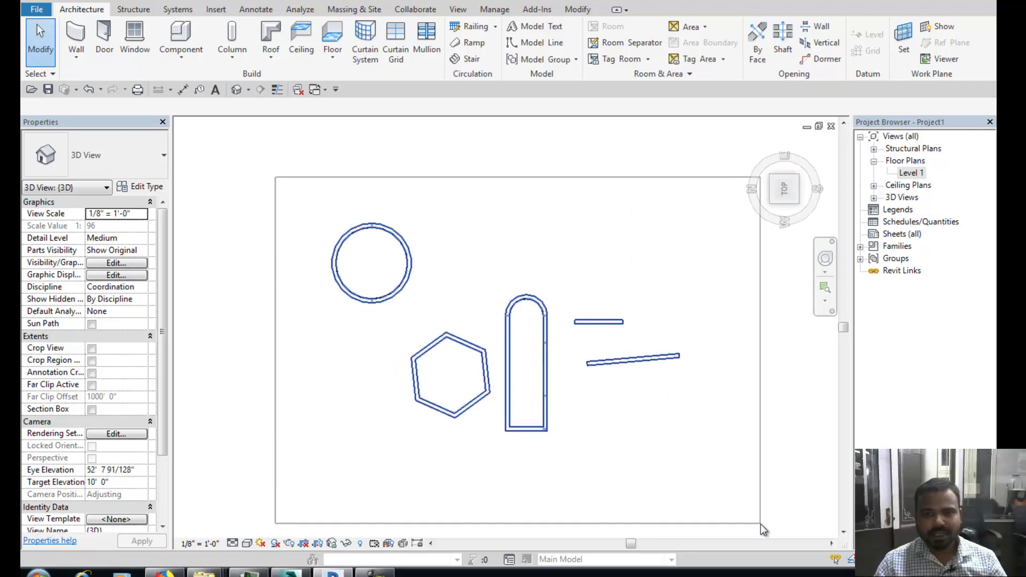
pyautogui.press('Delete')
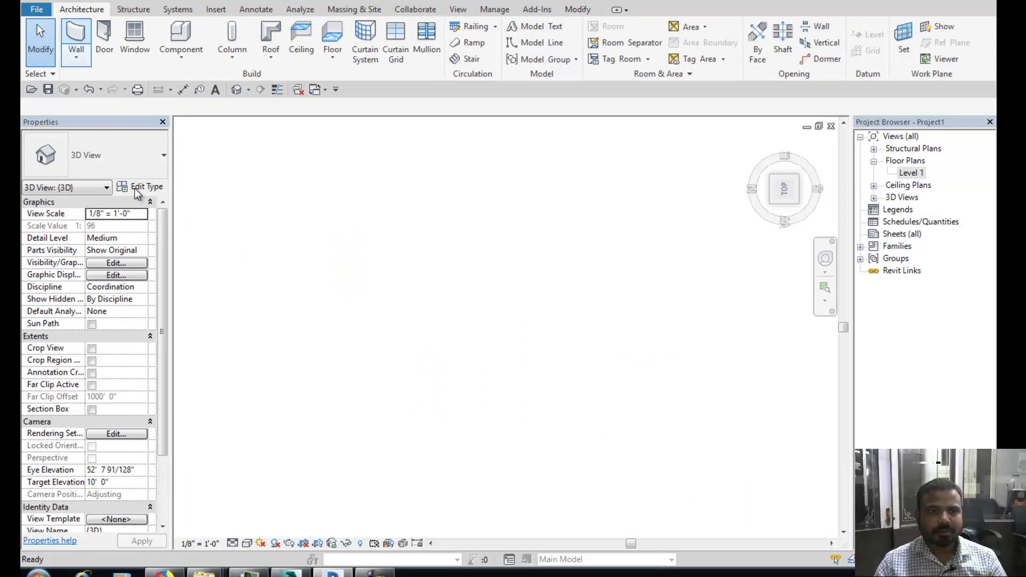
# Start the Wall tool with WA, keeping Basic Wall: Wall 1 as the type
pyautogui.press('w')
pyautogui.press('a')
pyautogui.click(125, 157)
pyautogui.click(92, 222)
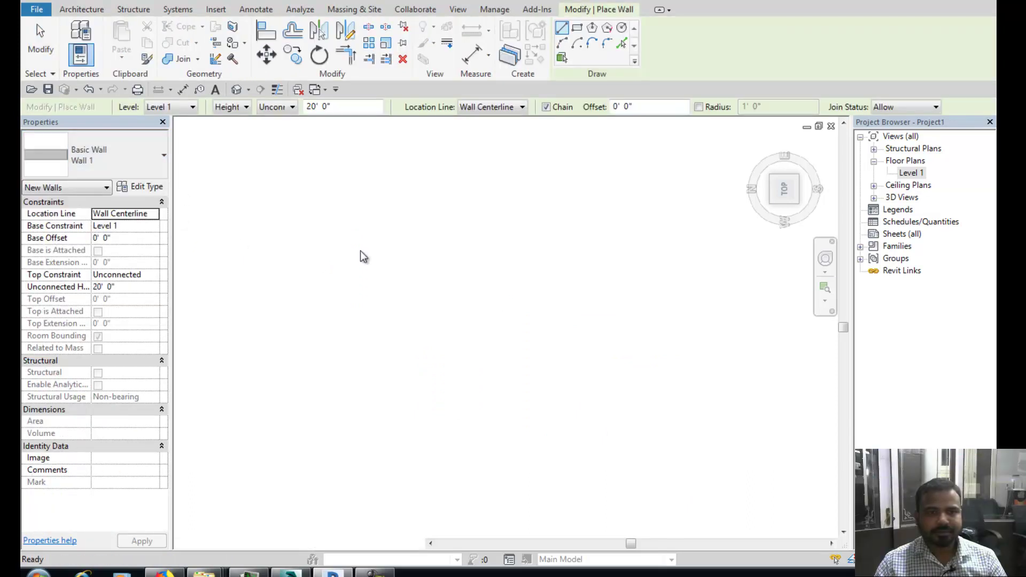
# Draw the closed six-sided stepped outline, about 93' 6" wide by 53' 0" deep
pyautogui.click(250, 199)
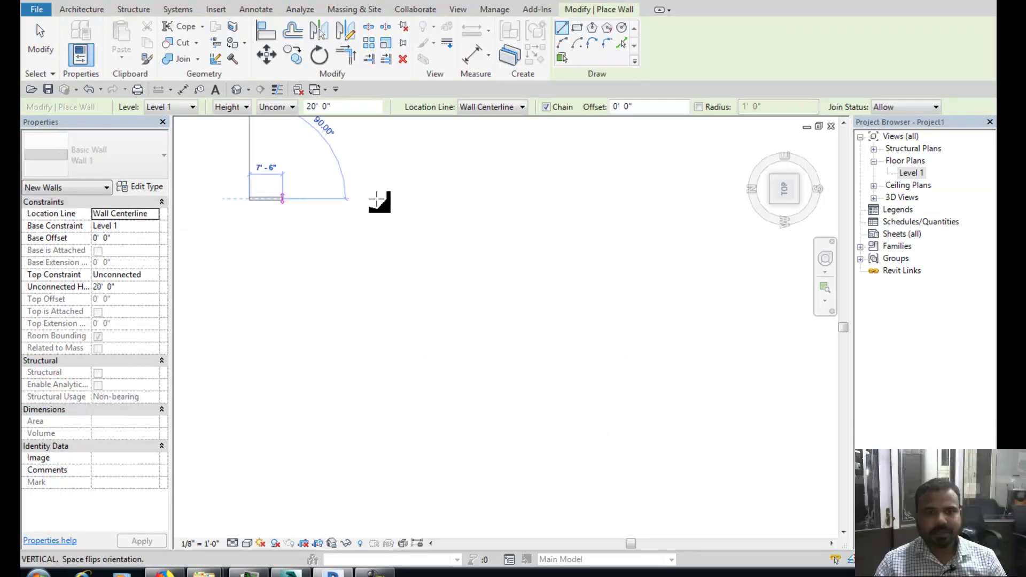
pyautogui.click(474, 198)
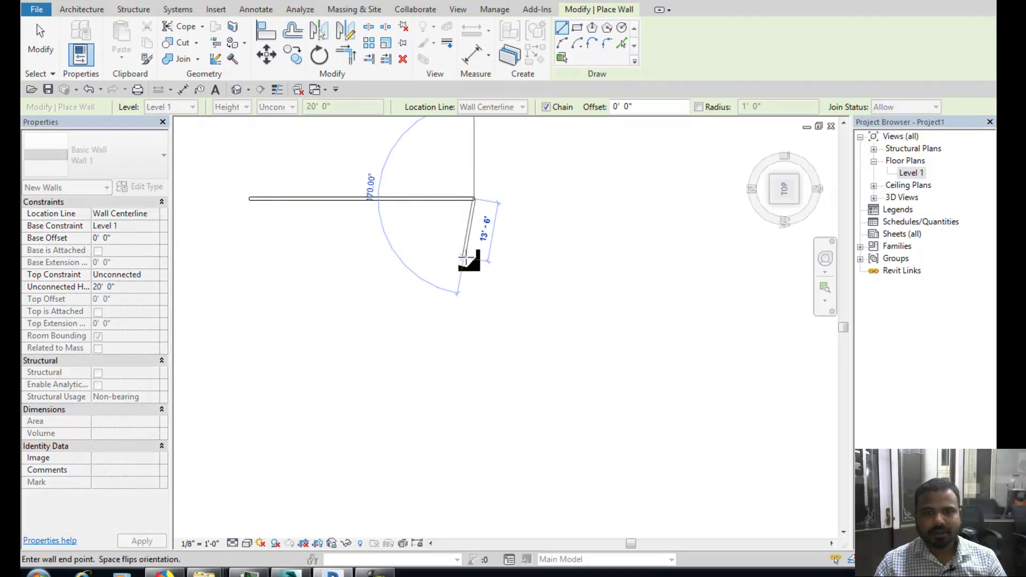
pyautogui.click(473, 303)
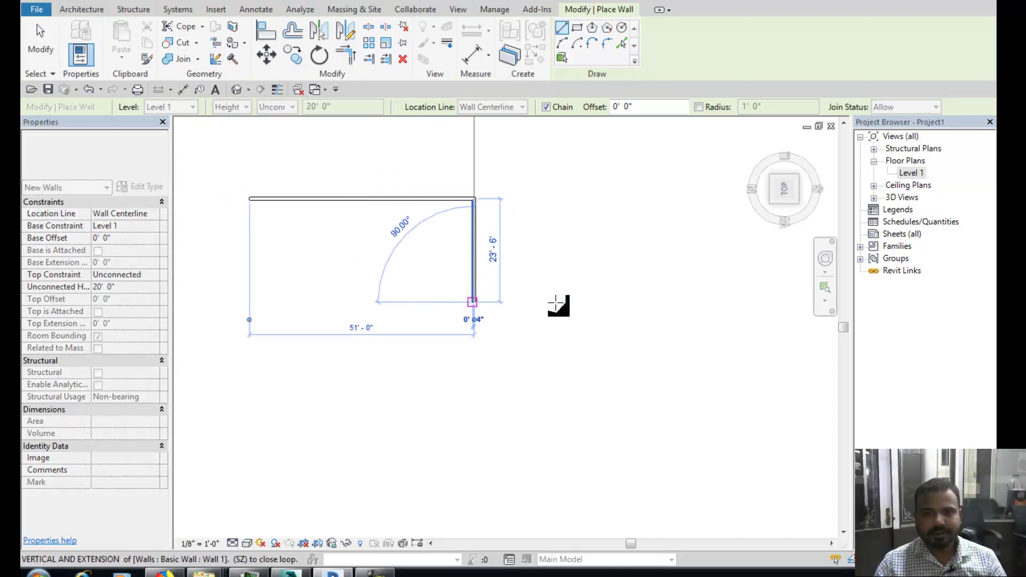
pyautogui.click(671, 302)
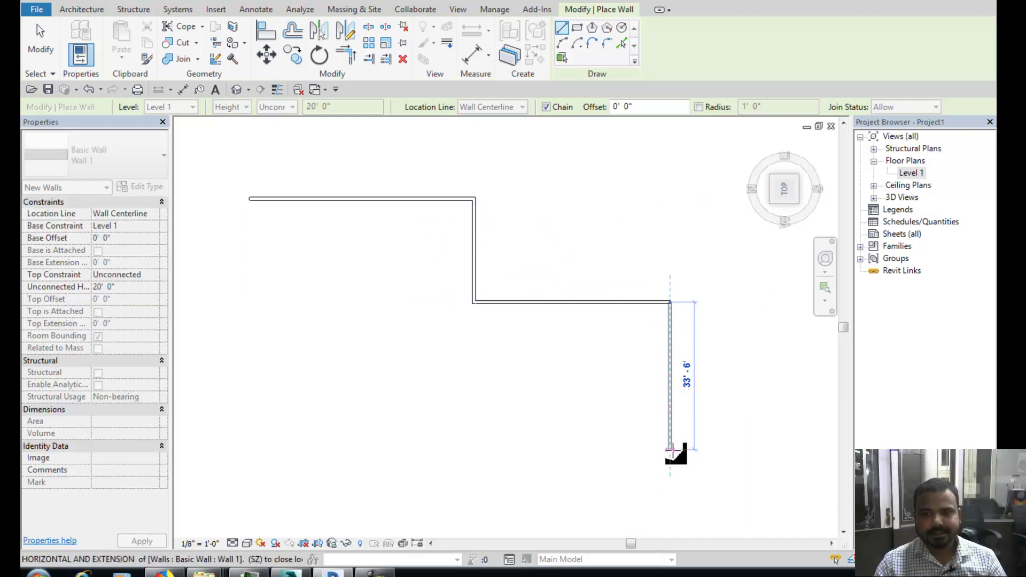
pyautogui.click(671, 451)
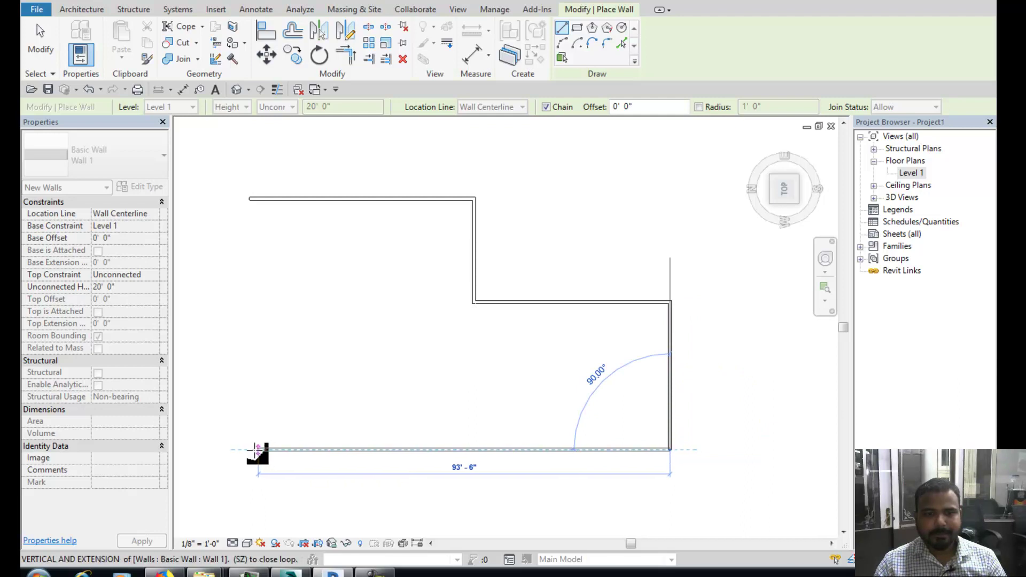
pyautogui.click(250, 449)
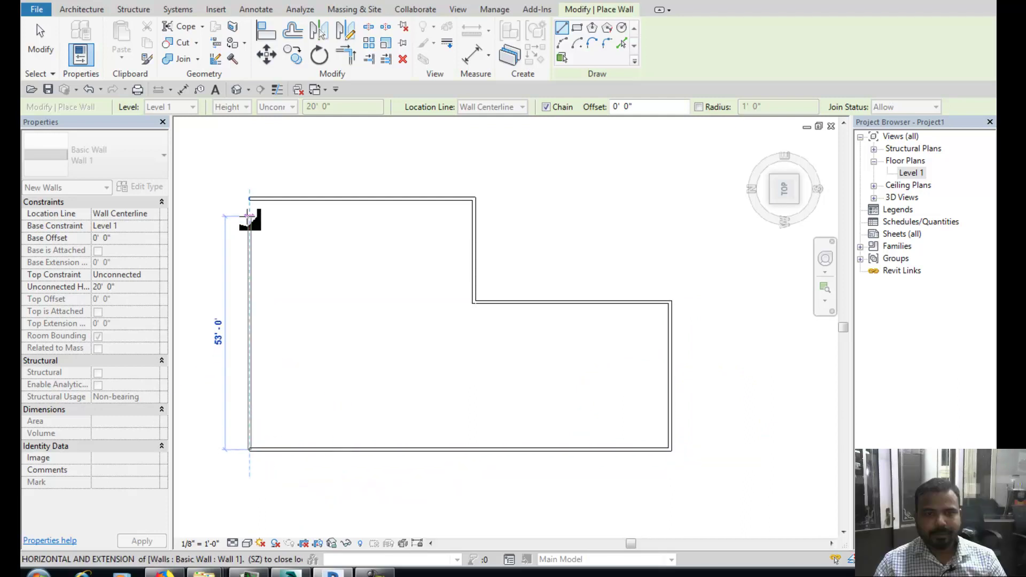
pyautogui.click(250, 201)
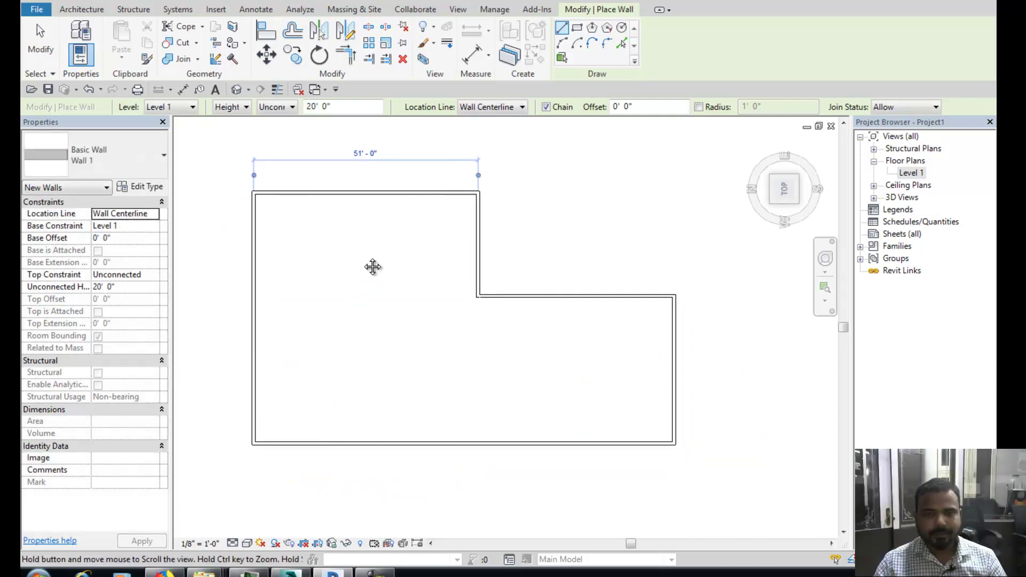
pyautogui.scroll(-2, 363, 259)
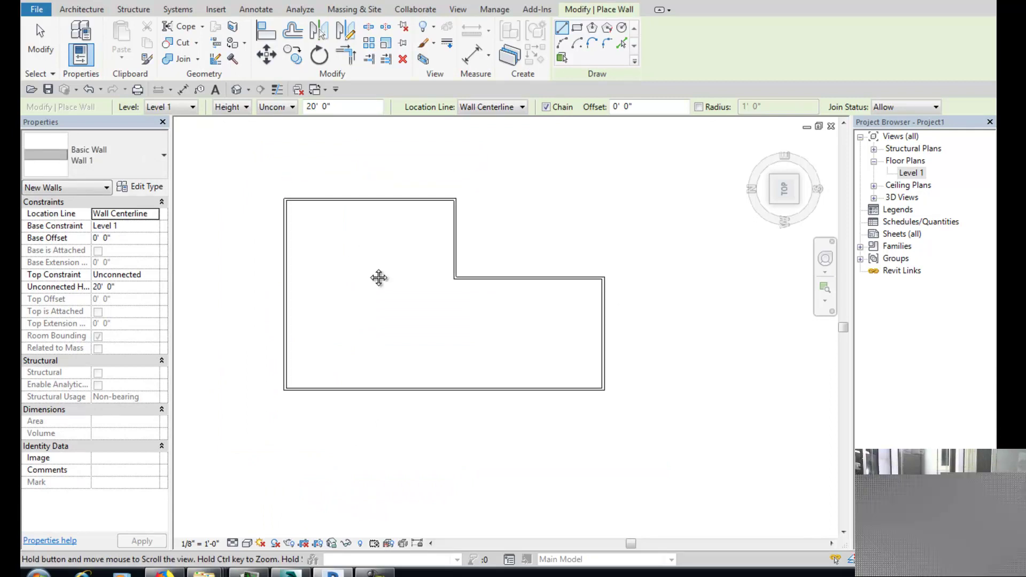
pyautogui.scroll(1, 368, 268)
pyautogui.scroll(1, 377, 268)
pyautogui.scroll(1, 380, 287)
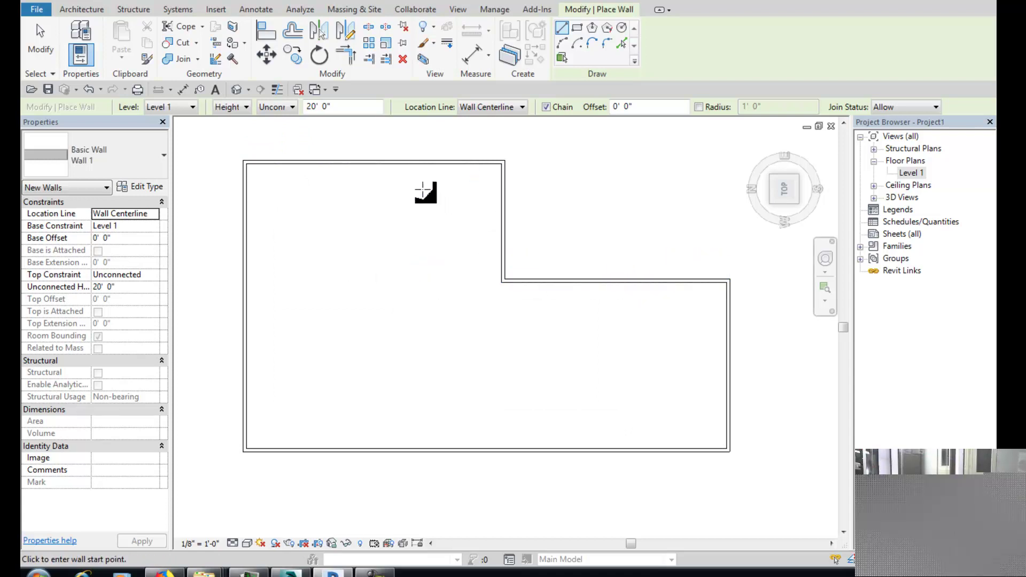
# Add a horizontal partition to the left wall and a vertical one splitting the upper room
pyautogui.click(503, 281)
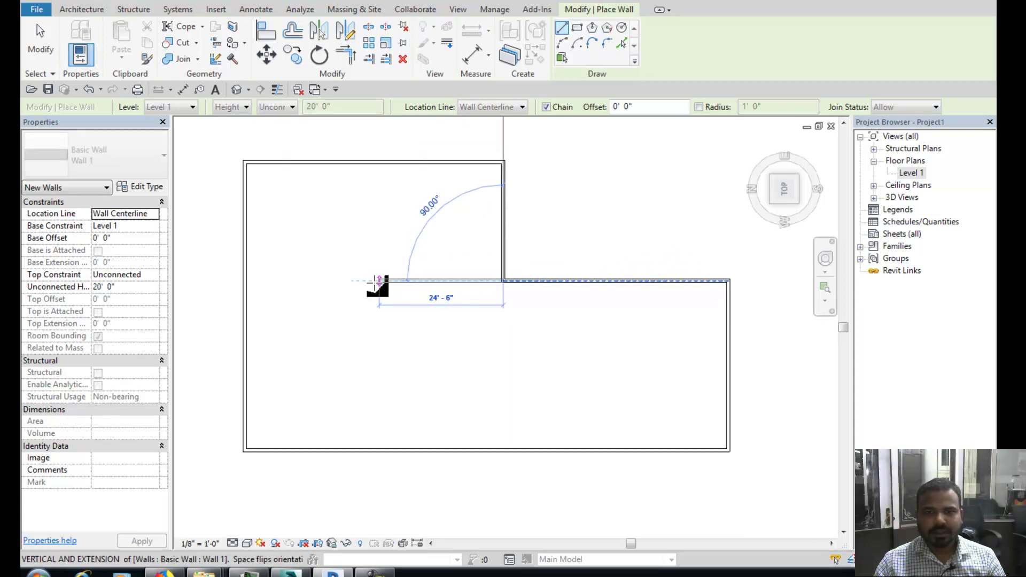
pyautogui.click(257, 281)
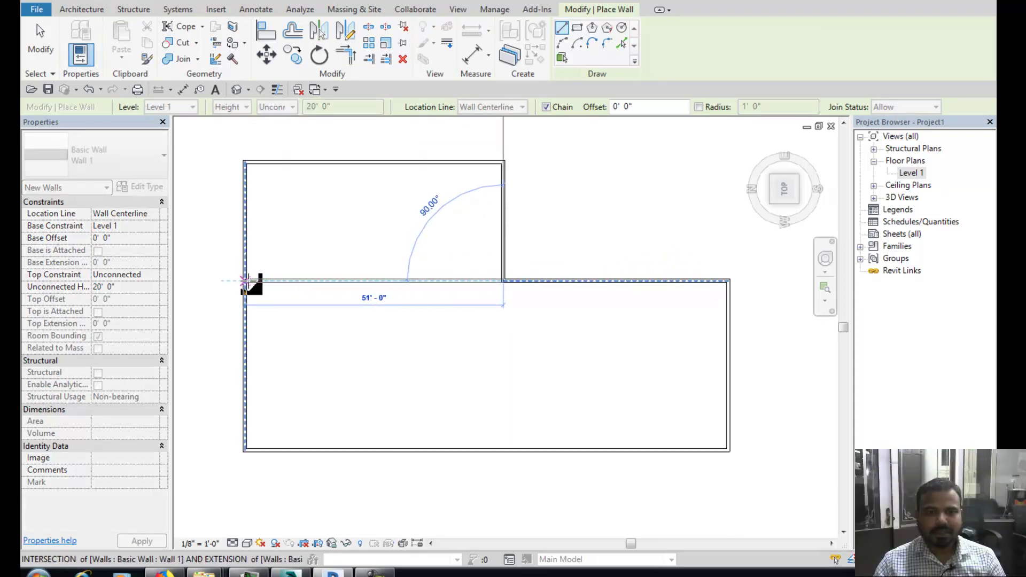
pyautogui.click(367, 281)
pyautogui.click(366, 162)
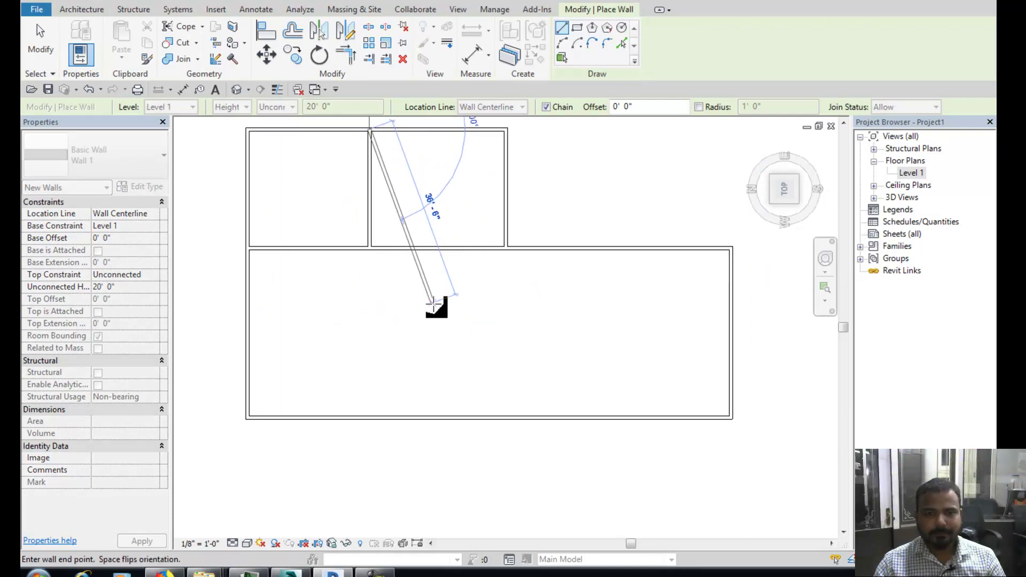
pyautogui.press('Escape')
pyautogui.scroll(1, 679, 315)
pyautogui.scroll(1, 644, 315)
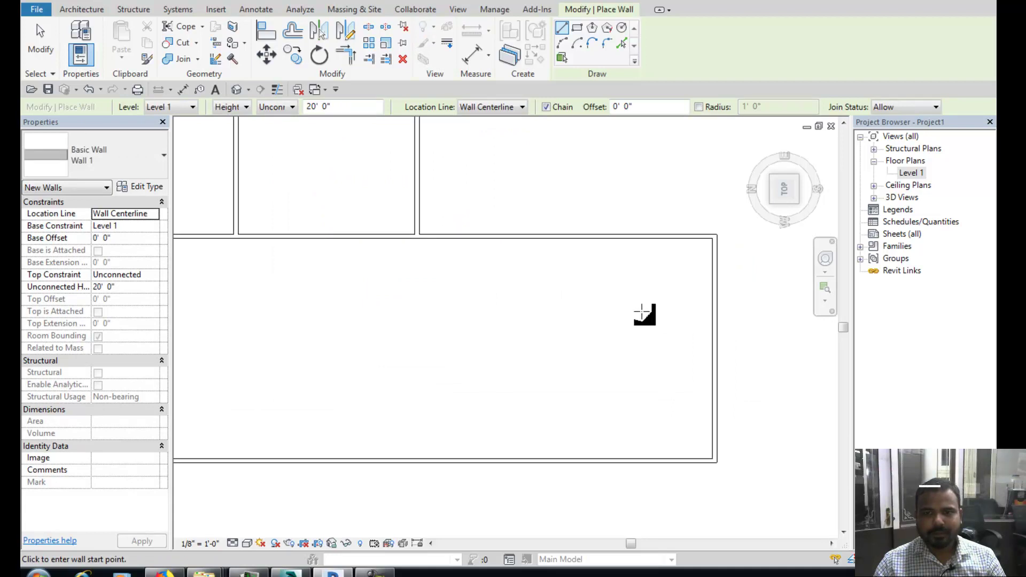
pyautogui.scroll(-1, 640, 323)
pyautogui.scroll(-1, 514, 313)
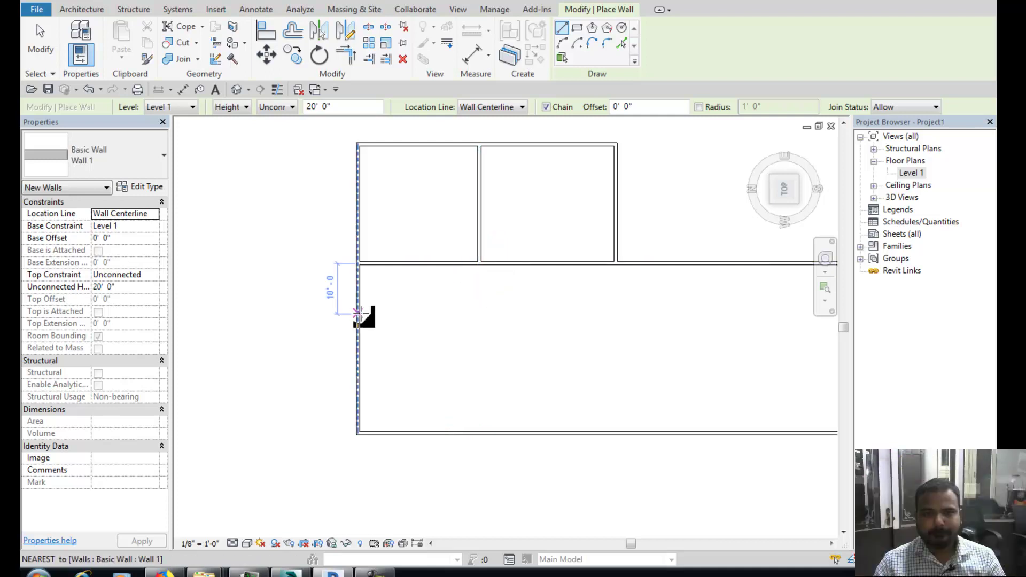
# Add a 24'-0" corridor partition down to the bottom wall and two short dividers above it
pyautogui.click(357, 314)
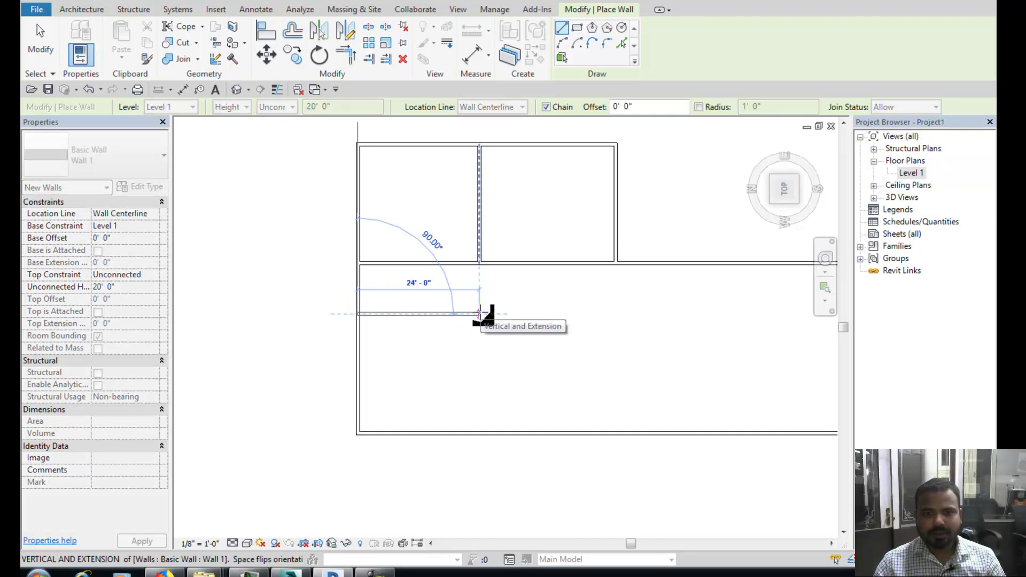
pyautogui.click(480, 314)
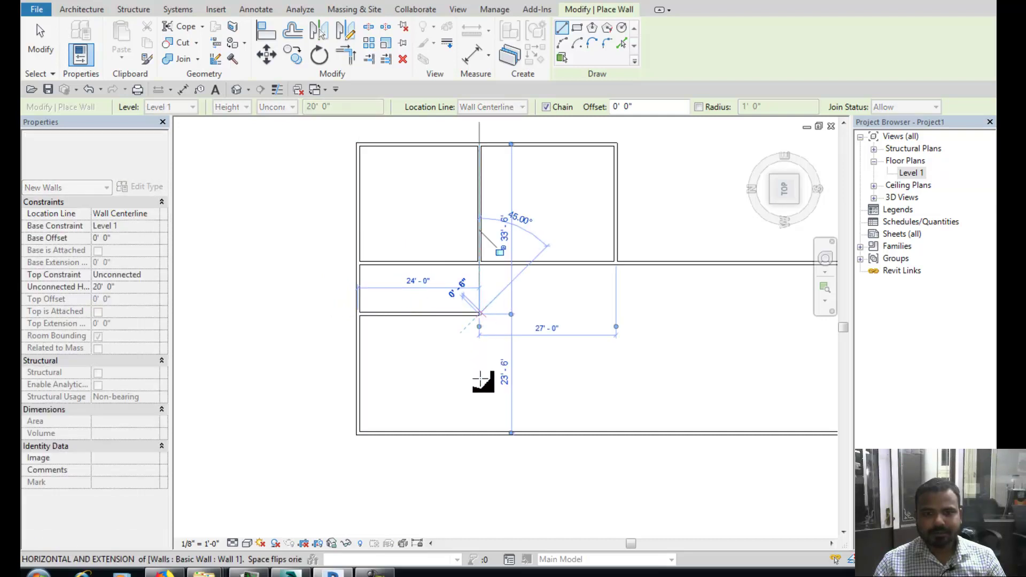
pyautogui.click(479, 433)
pyautogui.press('Escape')
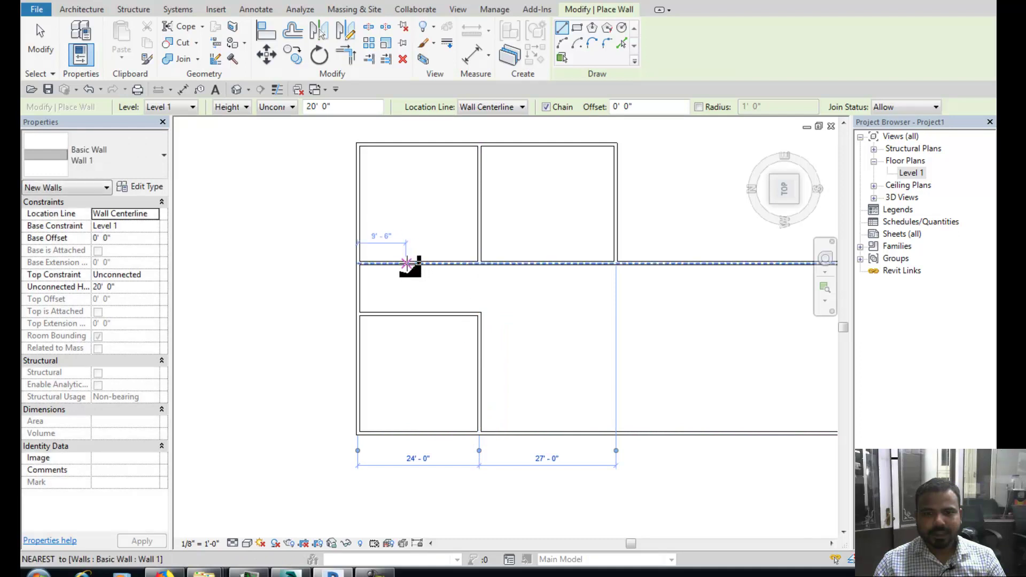
pyautogui.click(407, 263)
pyautogui.click(406, 314)
pyautogui.press('Escape')
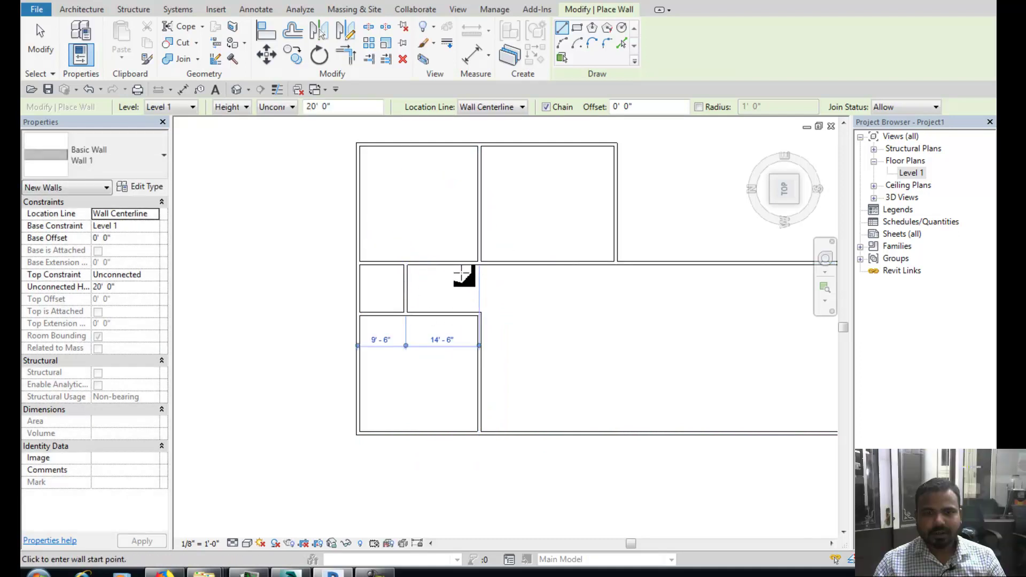
pyautogui.click(457, 263)
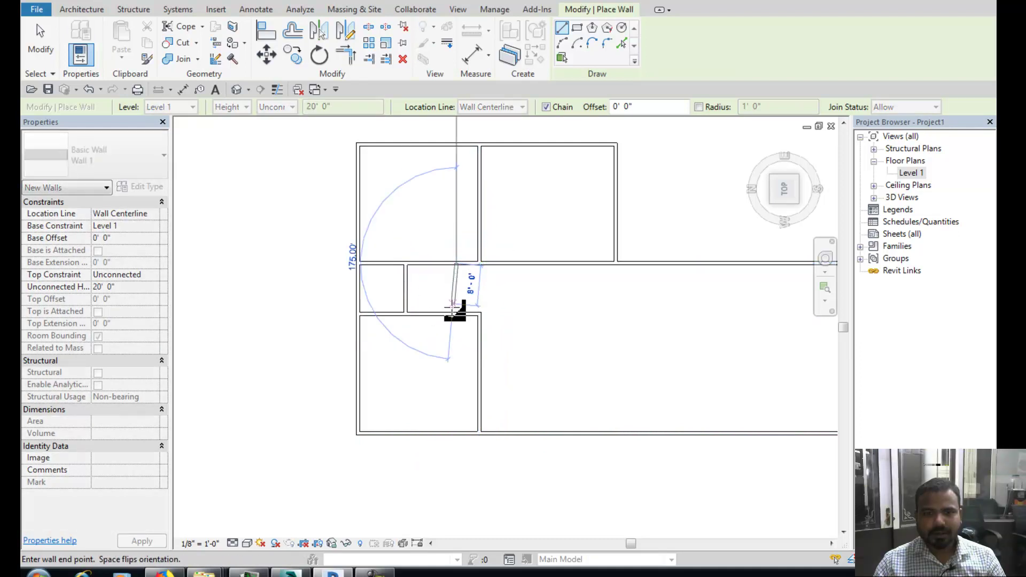
pyautogui.click(457, 314)
pyautogui.press('Escape')
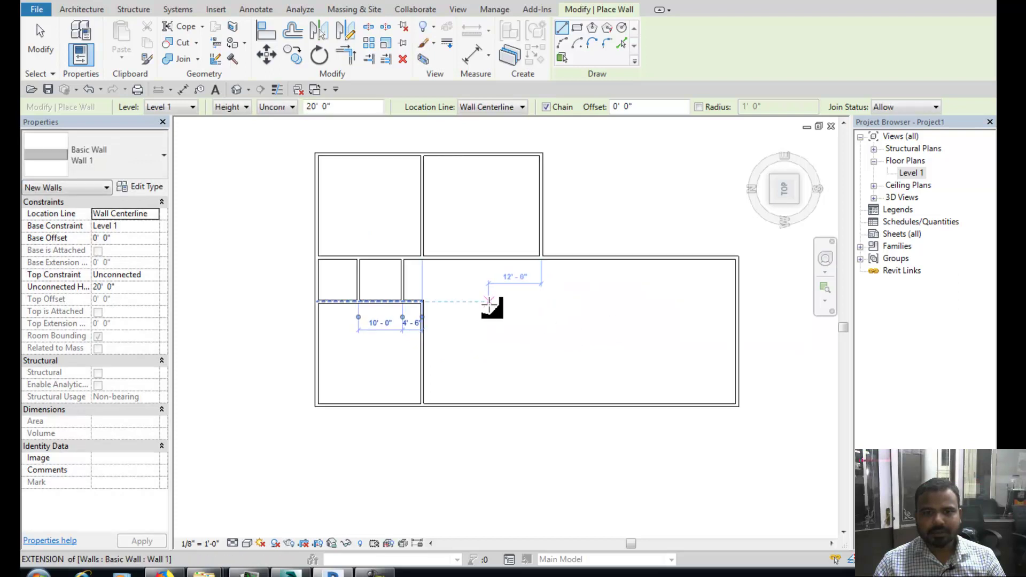
# Undo the last change and re-centre the view on the whole floor plan
pyautogui.scroll(2, 493, 297)
pyautogui.scroll(-2, 446, 298)
pyautogui.moveTo(419, 337); pyautogui.dragTo(449, 328, button='middle')
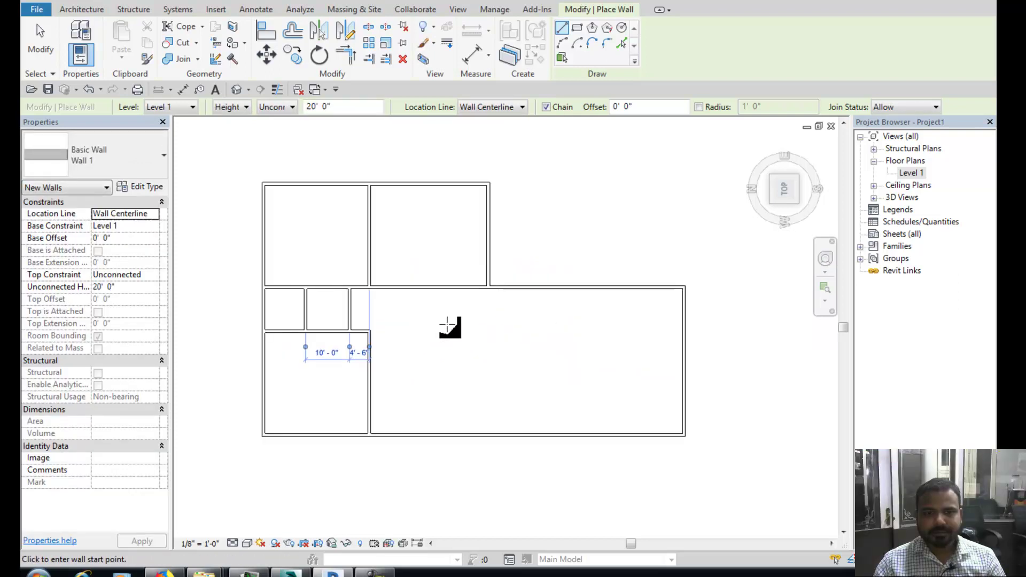
pyautogui.hotkey('ctrl', 'z')
pyautogui.scroll(2, 457, 327)
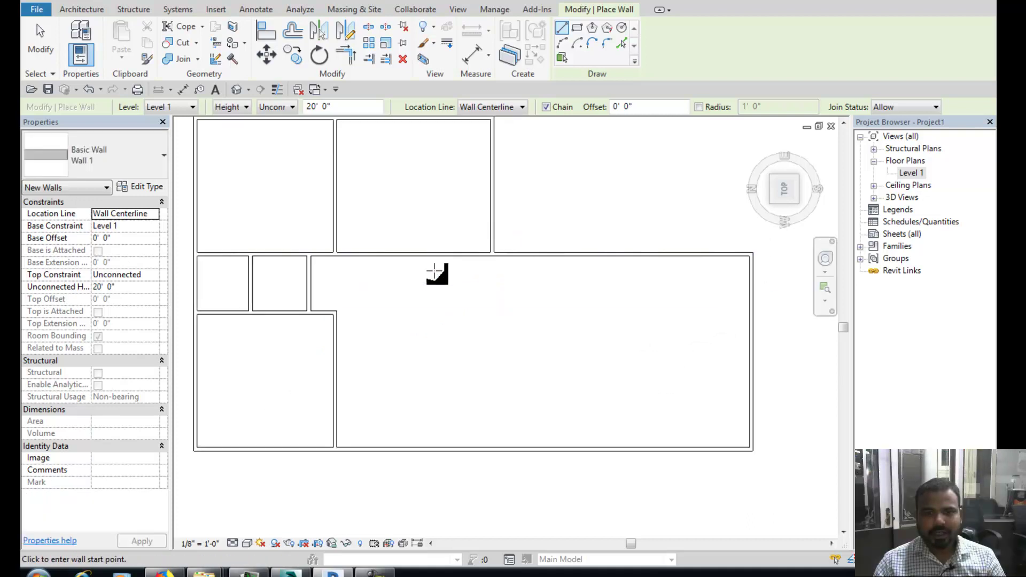
pyautogui.scroll(-1, 435, 271)
pyautogui.scroll(-1, 464, 358)
pyautogui.scroll(1, 544, 337)
pyautogui.scroll(1, 564, 340)
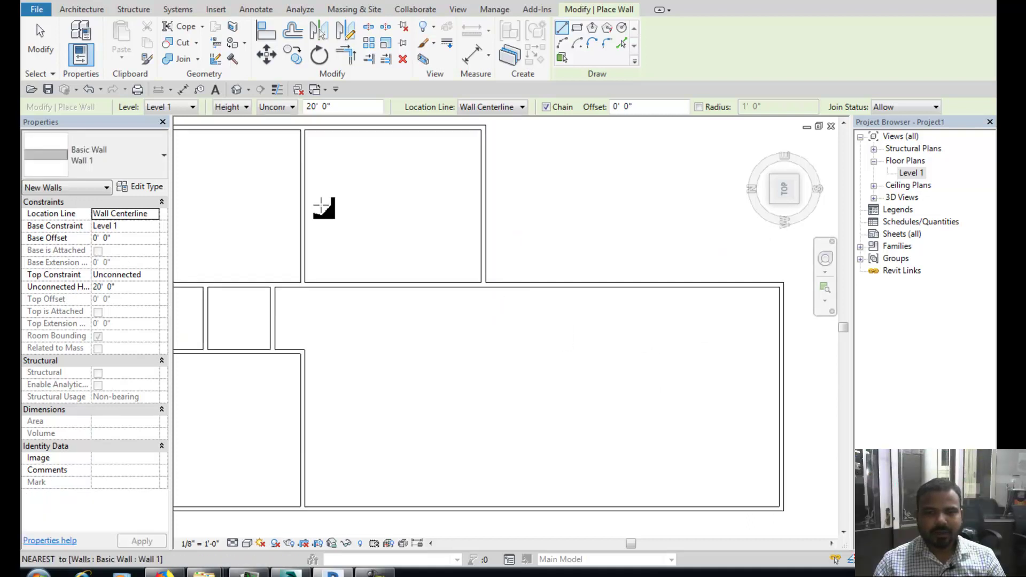
pyautogui.moveTo(322, 208); pyautogui.dragTo(445, 231, button='middle')
pyautogui.scroll(-1, 415, 213)
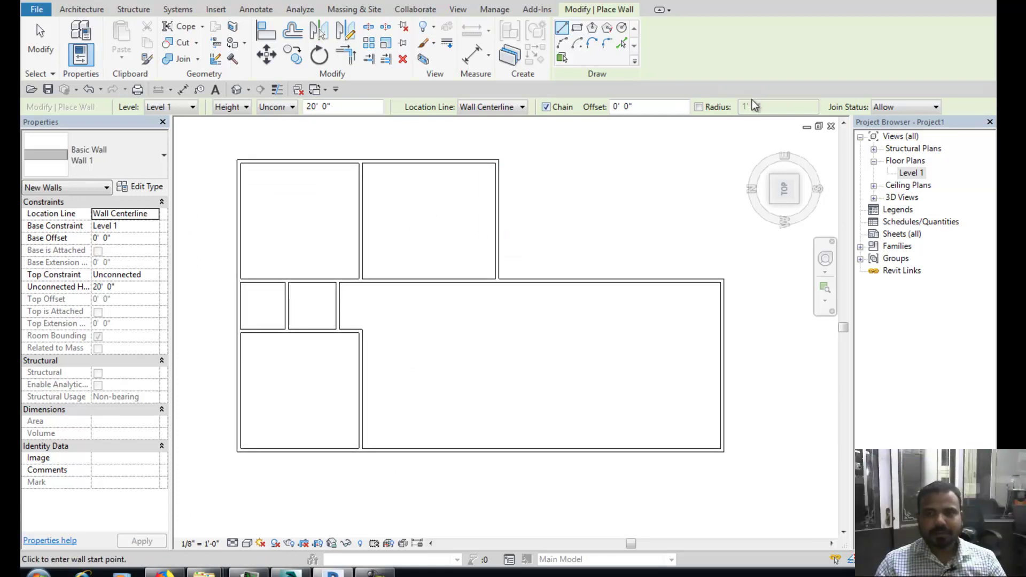
pyautogui.click(798, 204)
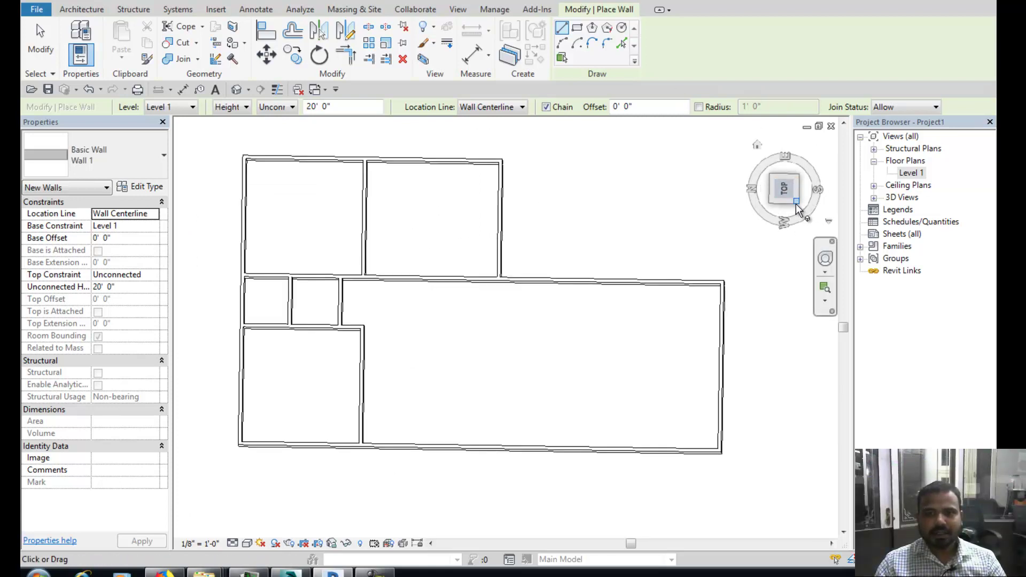
pyautogui.scroll(1, 578, 277)
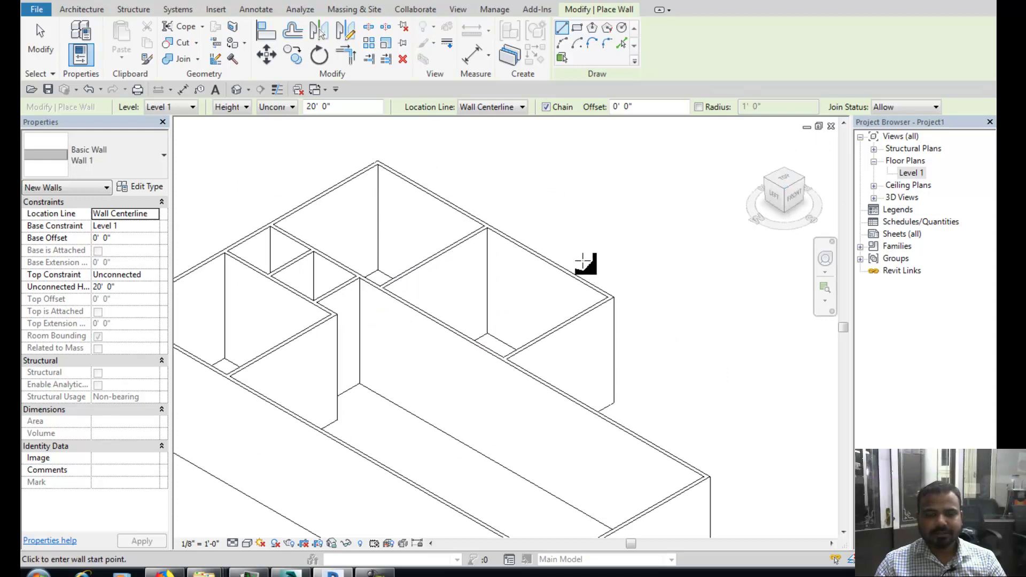
pyautogui.scroll(2, 619, 211)
pyautogui.scroll(1, 516, 248)
pyautogui.scroll(2, 382, 272)
pyautogui.scroll(-2, 382, 273)
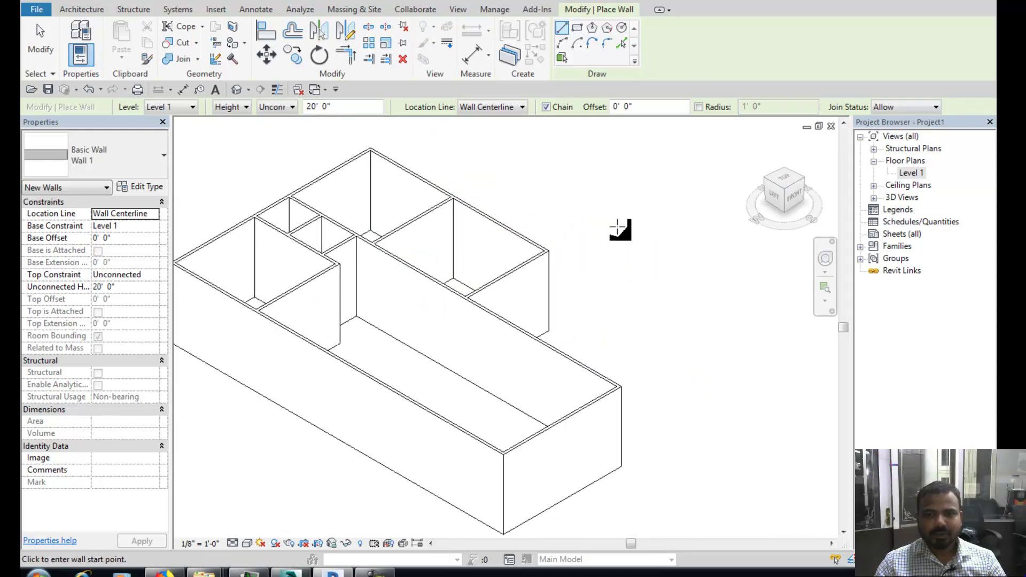
pyautogui.click(784, 190)
pyautogui.scroll(2, 470, 298)
pyautogui.scroll(2, 508, 257)
pyautogui.scroll(2, 502, 295)
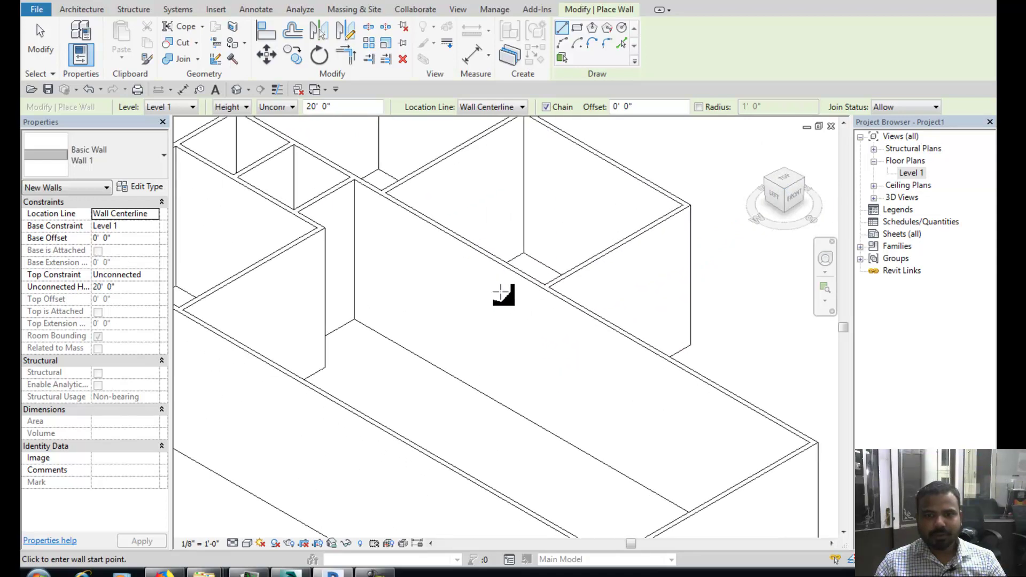
pyautogui.moveTo(784, 193)
pyautogui.click(785, 180)
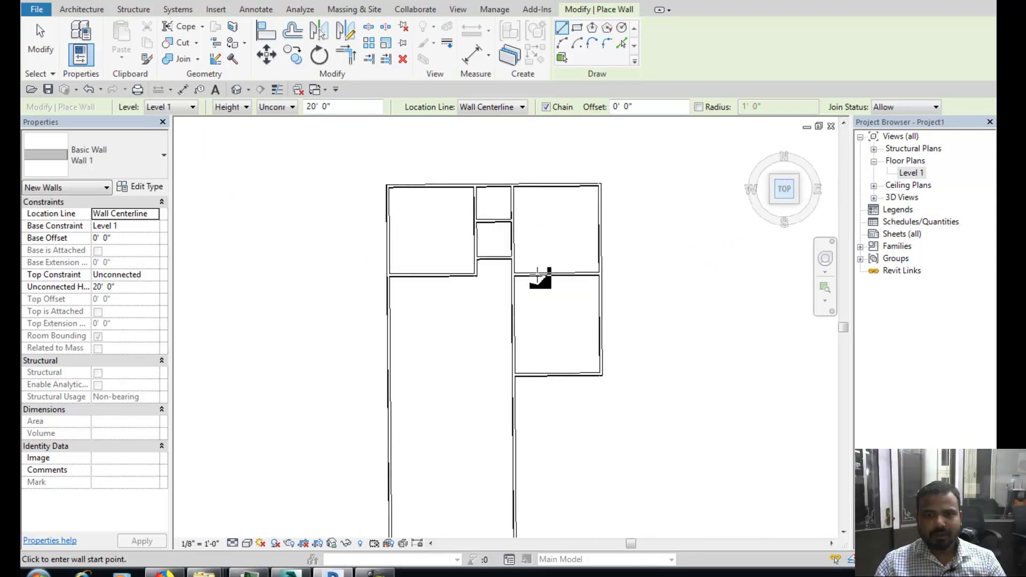
pyautogui.scroll(-1, 543, 279)
pyautogui.scroll(2, 545, 277)
pyautogui.moveTo(527, 268); pyautogui.dragTo(425, 316, button='middle')
pyautogui.scroll(-4, 422, 314)
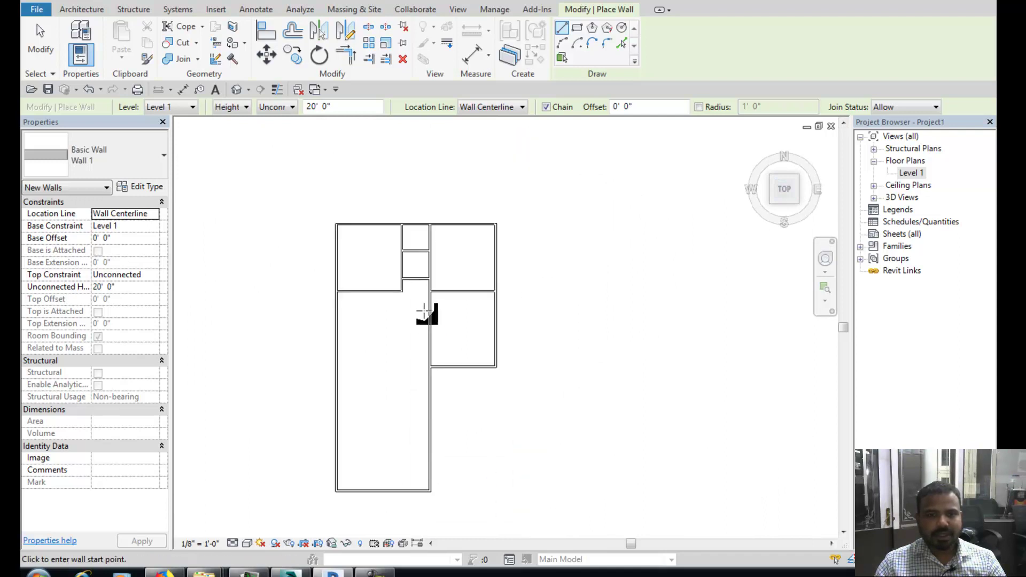
pyautogui.scroll(2, 401, 294)
pyautogui.scroll(1, 428, 344)
pyautogui.scroll(1, 409, 350)
pyautogui.scroll(1, 410, 349)
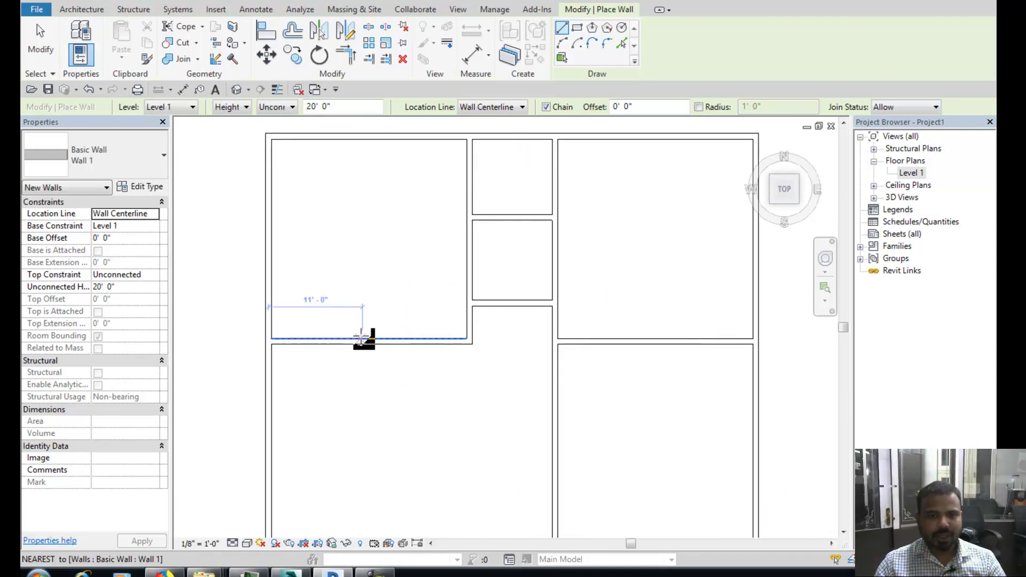
pyautogui.scroll(2, 369, 337)
pyautogui.scroll(2, 371, 344)
pyautogui.scroll(-1, 369, 340)
pyautogui.moveTo(369, 340); pyautogui.dragTo(492, 330, button='middle')
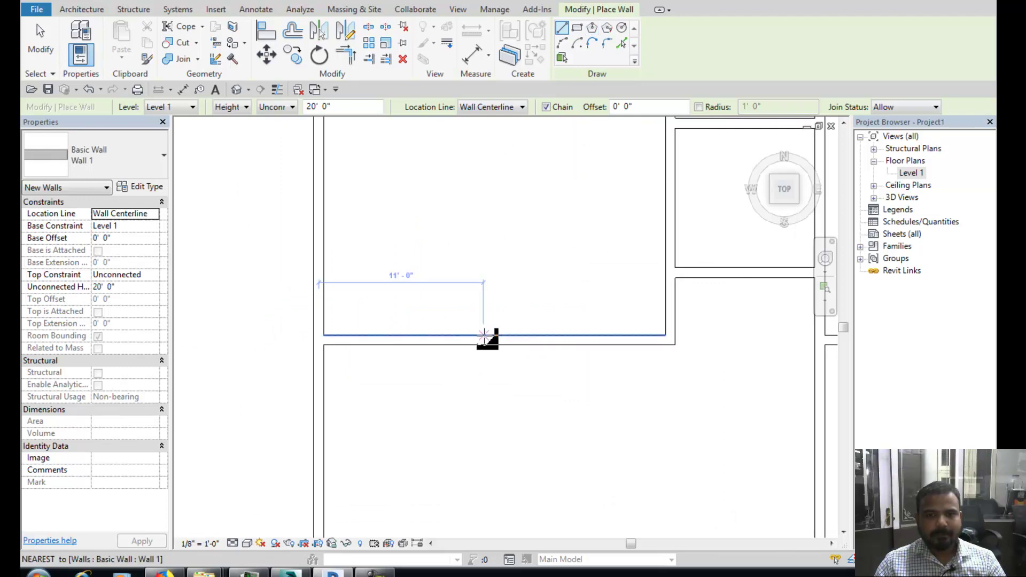
# Exit wall placement and select the horizontal interior wall to receive the opening
pyautogui.rightClick(478, 259)
pyautogui.click(540, 267)
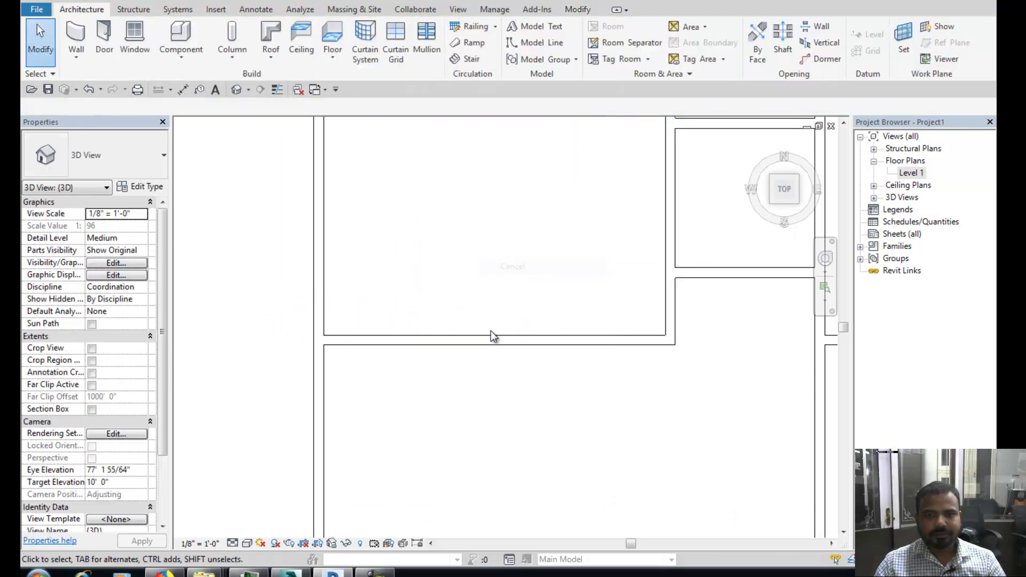
pyautogui.click(486, 336)
# Sketch an 8'-0" by 9'-0" rectangle in the wall profile, reducing its area to 384.67 SF
pyautogui.moveTo(499, 290)
pyautogui.mouseDown(button='middle')
pyautogui.moveTo(477, 326)
pyautogui.moveTo(489, 306)
pyautogui.moveTo(579, 481)
pyautogui.moveTo(568, 450)
pyautogui.mouseUp(button='middle')
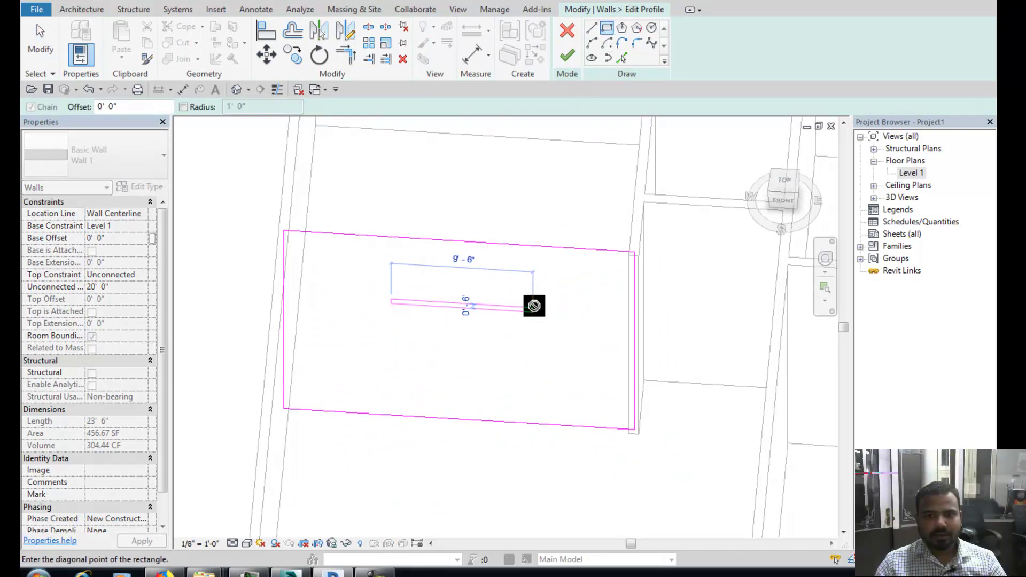
pyautogui.click(509, 385)
pyautogui.scroll(2, 465, 331)
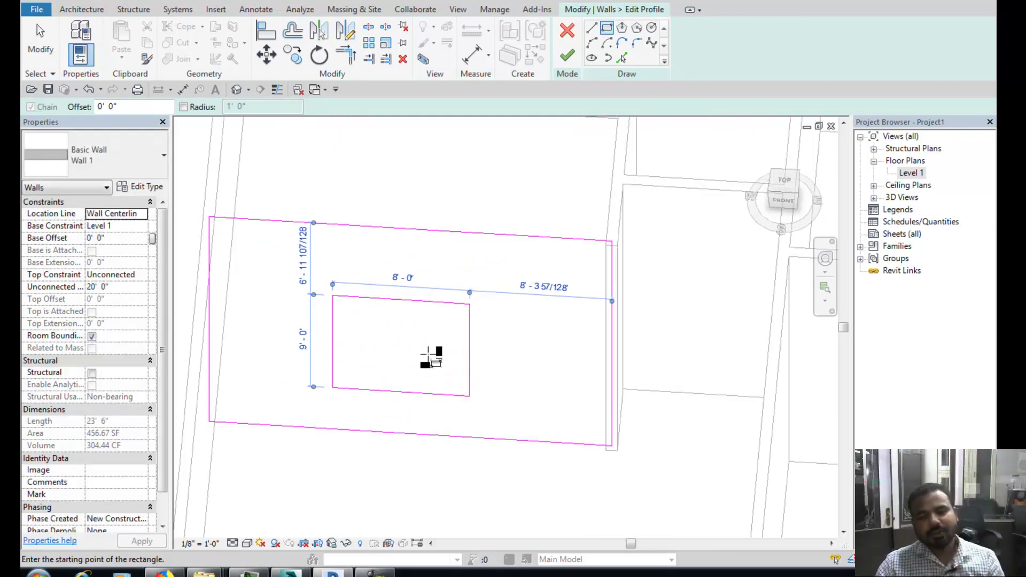
pyautogui.moveTo(455, 329); pyautogui.dragTo(452, 360, button='middle')
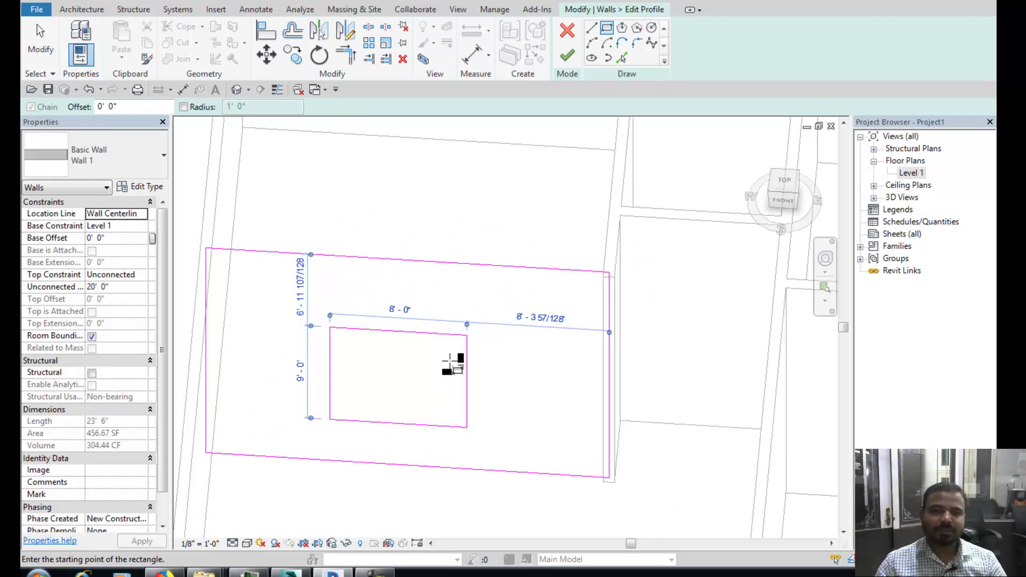
pyautogui.click(568, 58)
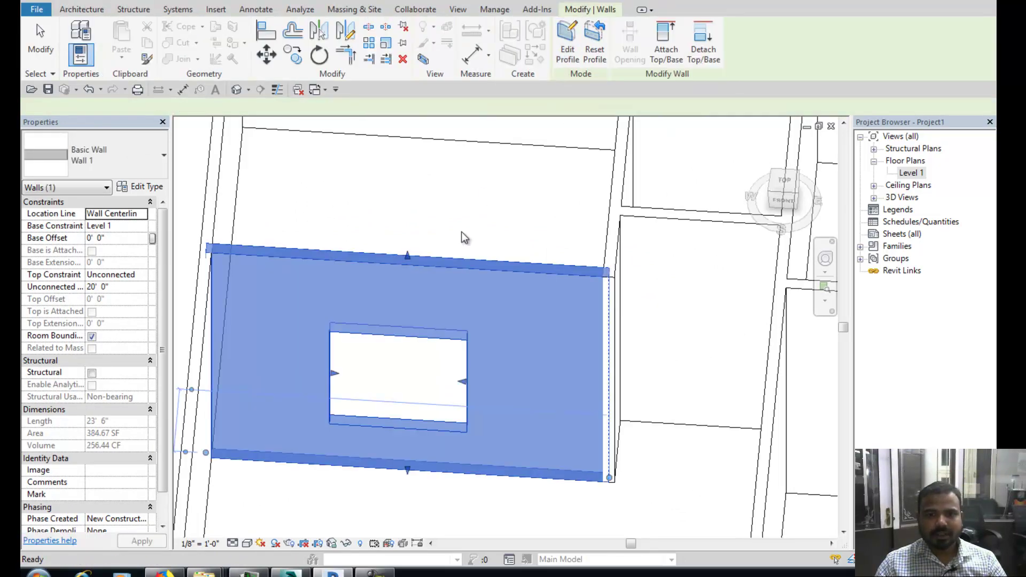
pyautogui.click(488, 501)
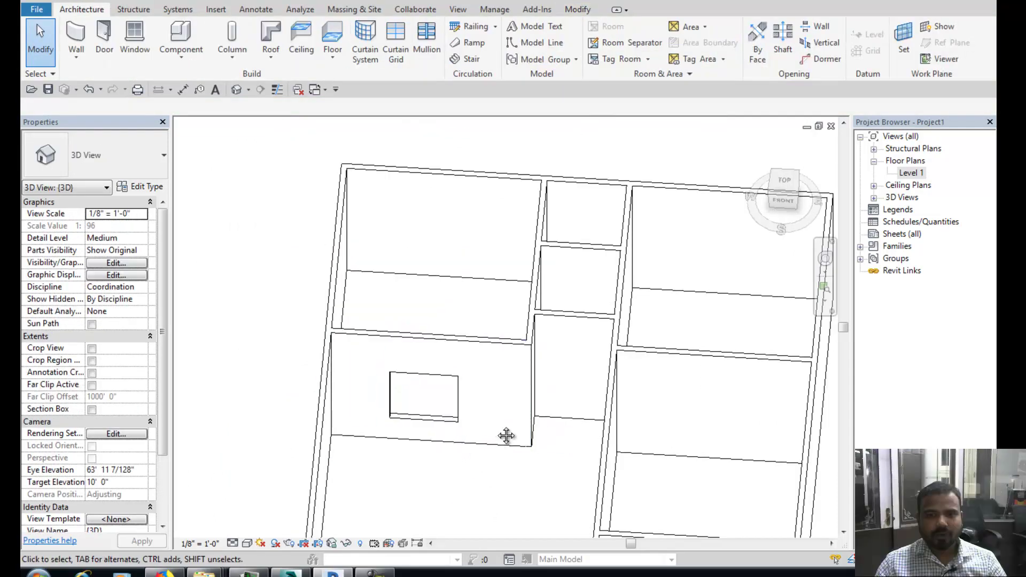
pyautogui.moveTo(504, 436); pyautogui.dragTo(413, 276, button='middle')
pyautogui.scroll(-2, 437, 330)
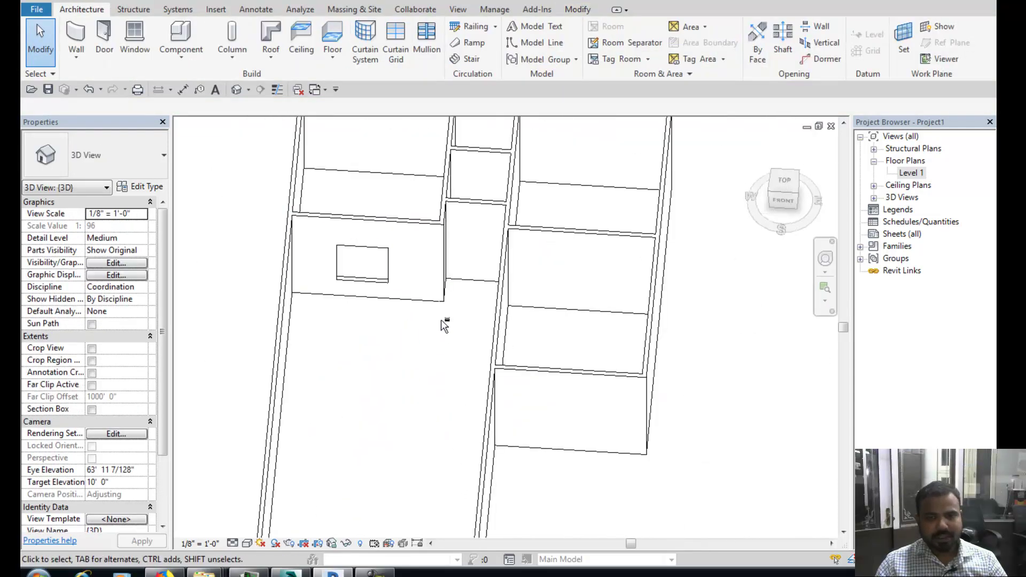
pyautogui.moveTo(443, 323)
pyautogui.keyDown('shift'); pyautogui.mouseDown(button='middle')
pyautogui.moveTo(481, 275)
pyautogui.moveTo(436, 199)
pyautogui.moveTo(394, 376)
pyautogui.moveTo(540, 404)
pyautogui.moveTo(401, 377)
pyautogui.moveTo(470, 414)
pyautogui.mouseUp(button='middle'); pyautogui.keyUp('shift')
pyautogui.scroll(2, 399, 361)
pyautogui.scroll(2, 399, 361)
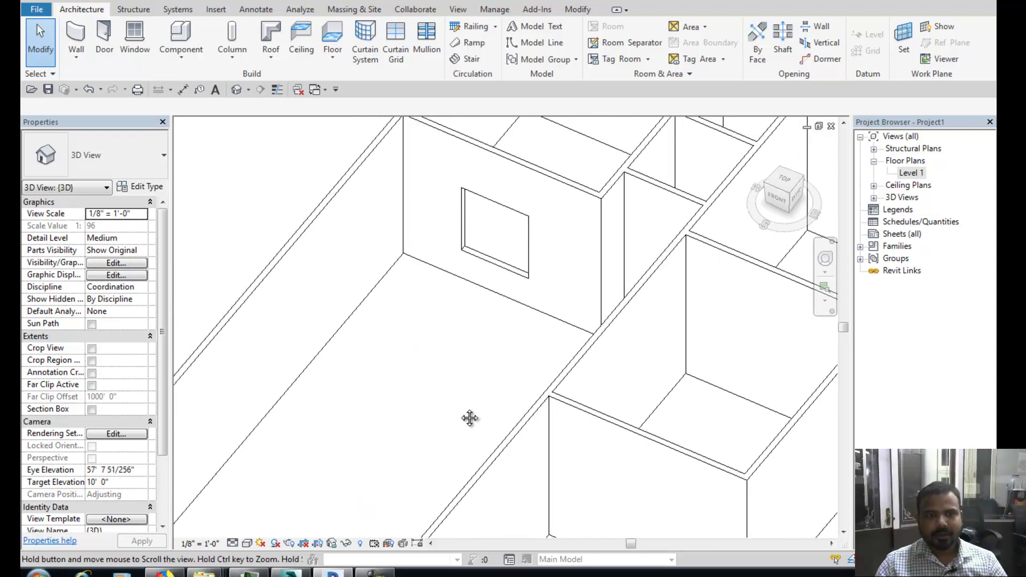
pyautogui.click(122, 47)
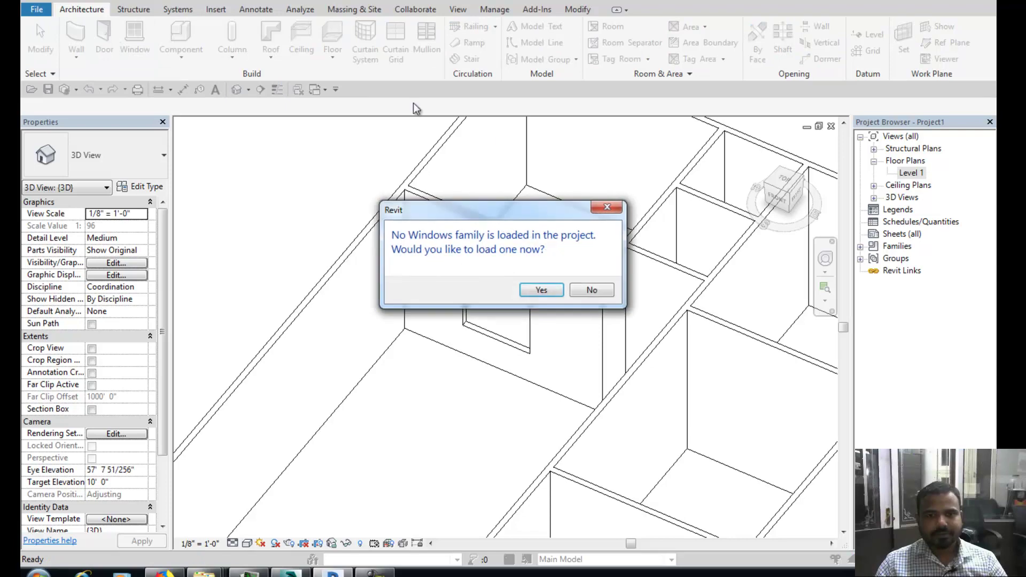
pyautogui.click(612, 290)
pyautogui.scroll(-3, 493, 309)
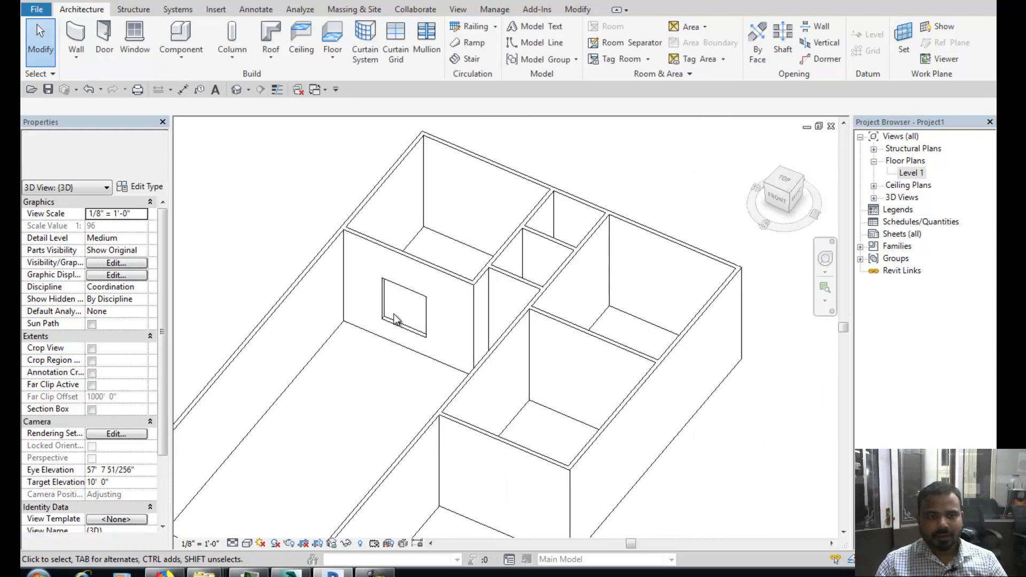
pyautogui.moveTo(403, 313)
pyautogui.keyDown('shift'); pyautogui.mouseDown(button='middle')
pyautogui.moveTo(587, 308)
pyautogui.moveTo(459, 275)
pyautogui.mouseUp(button='middle'); pyautogui.keyUp('shift')
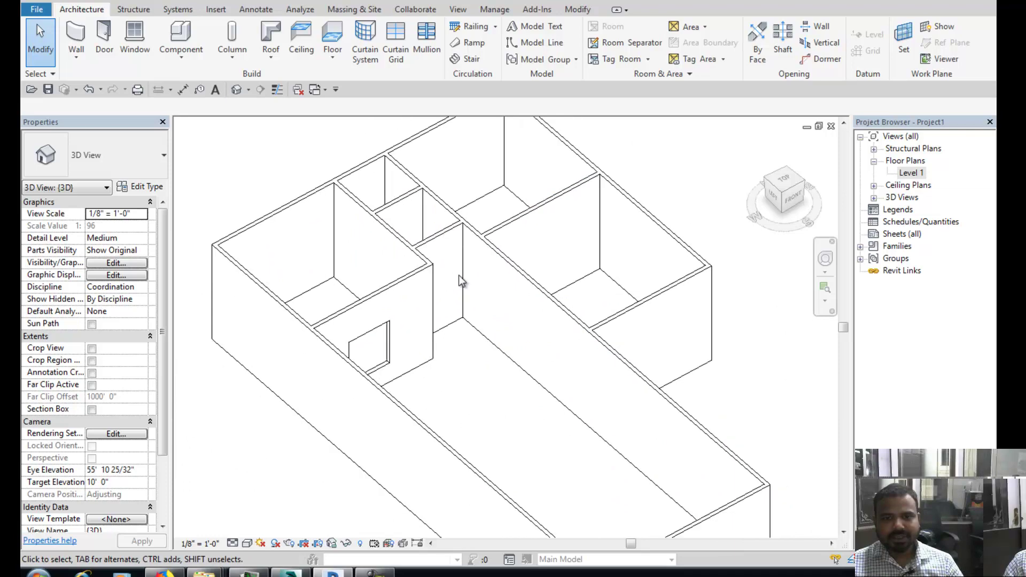
pyautogui.click(556, 304)
pyautogui.scroll(-2, 516, 328)
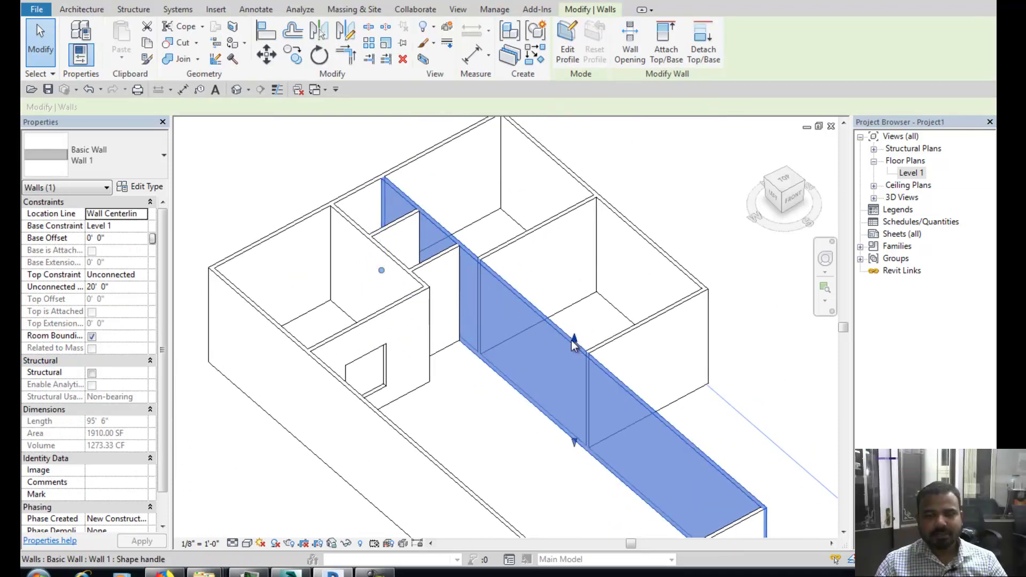
pyautogui.scroll(2, 450, 339)
pyautogui.moveTo(504, 344)
pyautogui.keyDown('shift'); pyautogui.mouseDown(button='middle')
pyautogui.moveTo(464, 345)
pyautogui.moveTo(453, 375)
pyautogui.moveTo(482, 369)
pyautogui.moveTo(447, 310)
pyautogui.mouseUp(button='middle'); pyautogui.keyUp('shift')
pyautogui.scroll(1, 460, 344)
pyautogui.click(784, 188)
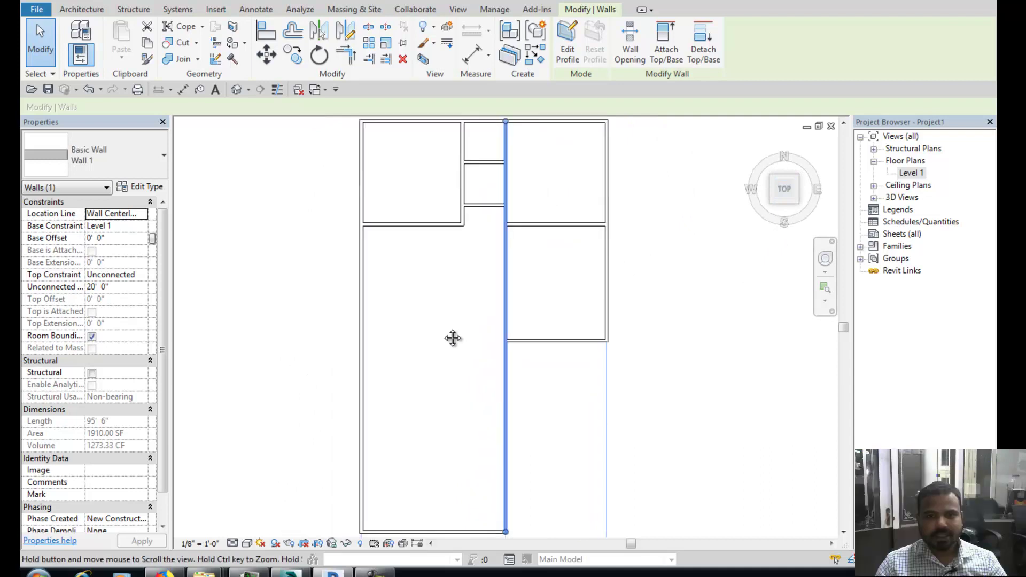
pyautogui.scroll(-1, 475, 301)
pyautogui.scroll(1, 445, 342)
pyautogui.scroll(-1, 441, 337)
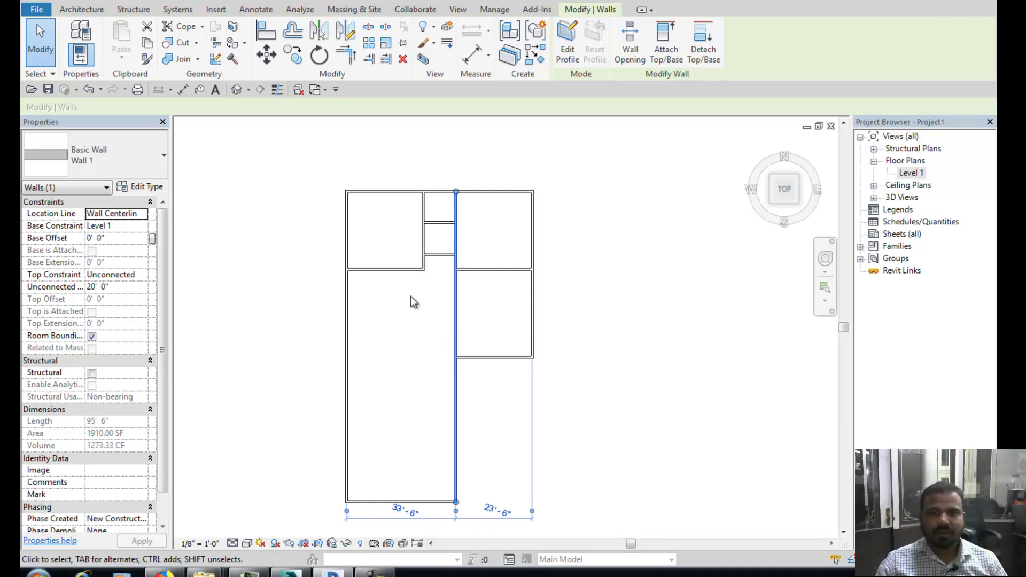
pyautogui.scroll(1, 411, 299)
pyautogui.scroll(1, 397, 261)
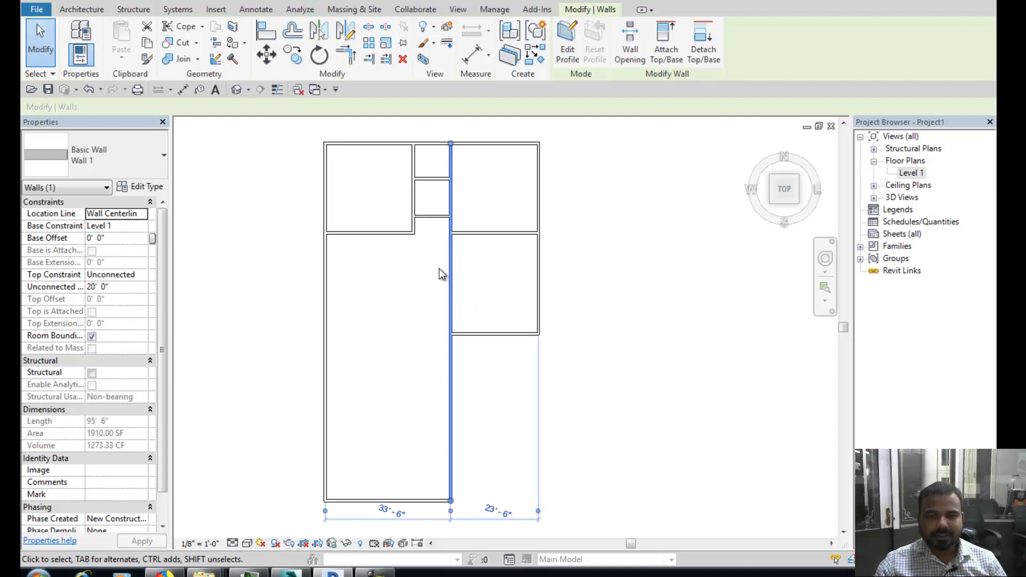
pyautogui.moveTo(450, 275); pyautogui.dragTo(442, 270, button='middle')
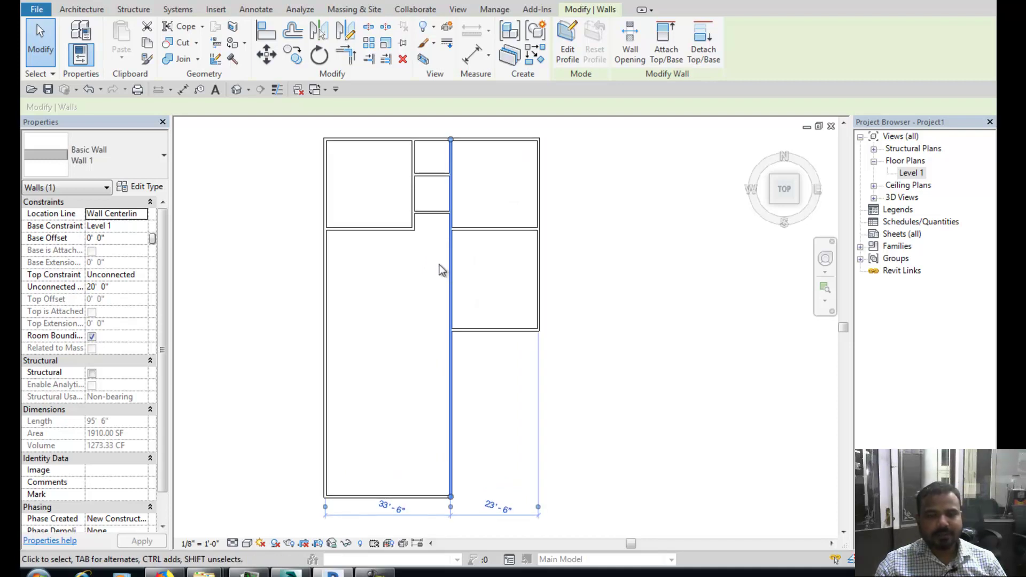
pyautogui.scroll(-1, 426, 260)
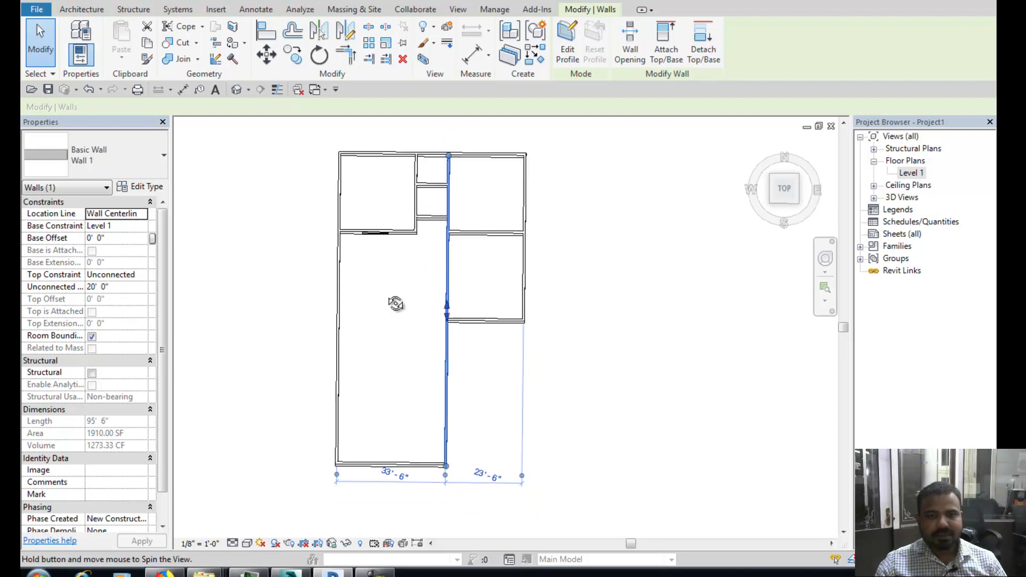
pyautogui.keyDown('shift'); pyautogui.moveTo(409, 301); pyautogui.dragTo(400, 226, button='middle'); pyautogui.keyUp('shift')
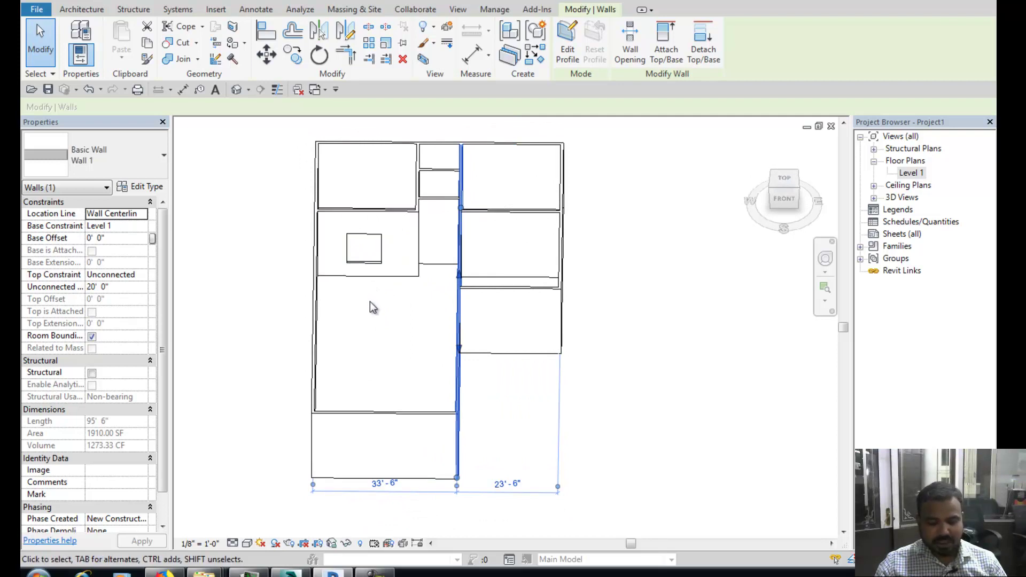
pyautogui.scroll(-1, 373, 308)
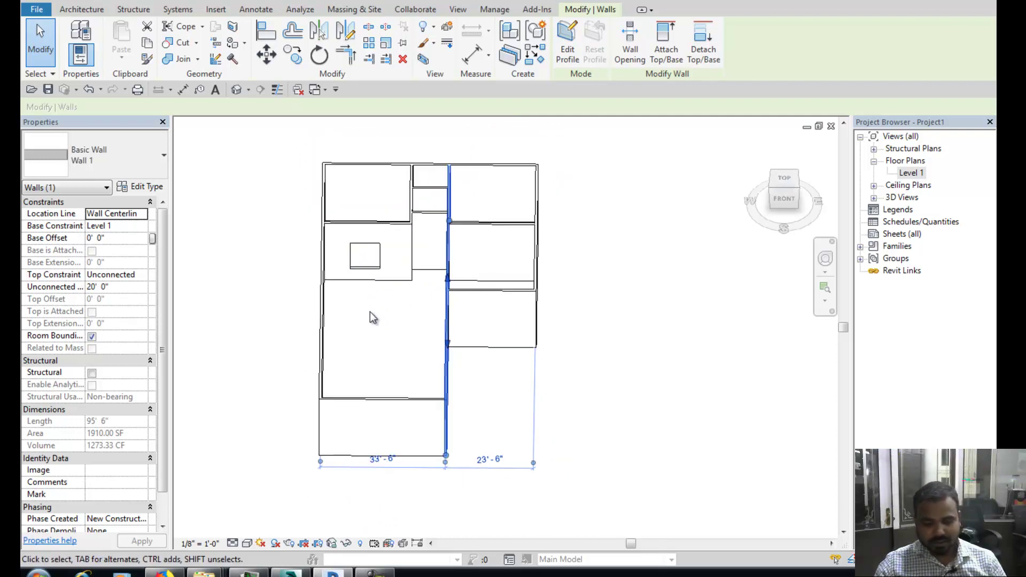